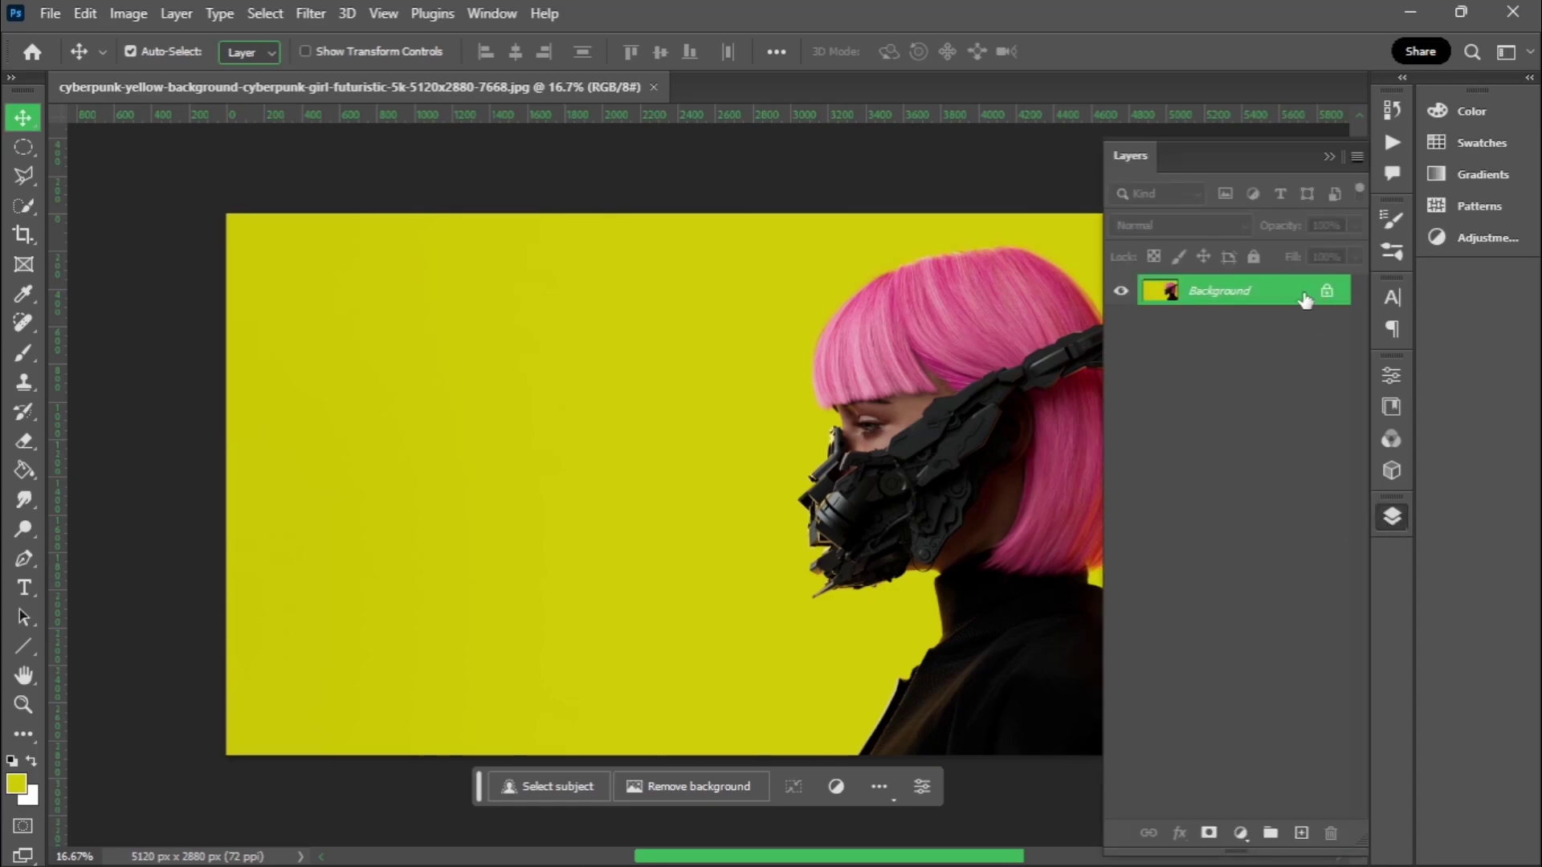
- Duplicate the pink-haired girl photo's Background layer
left_click_drag(1306, 301, 1299, 834)
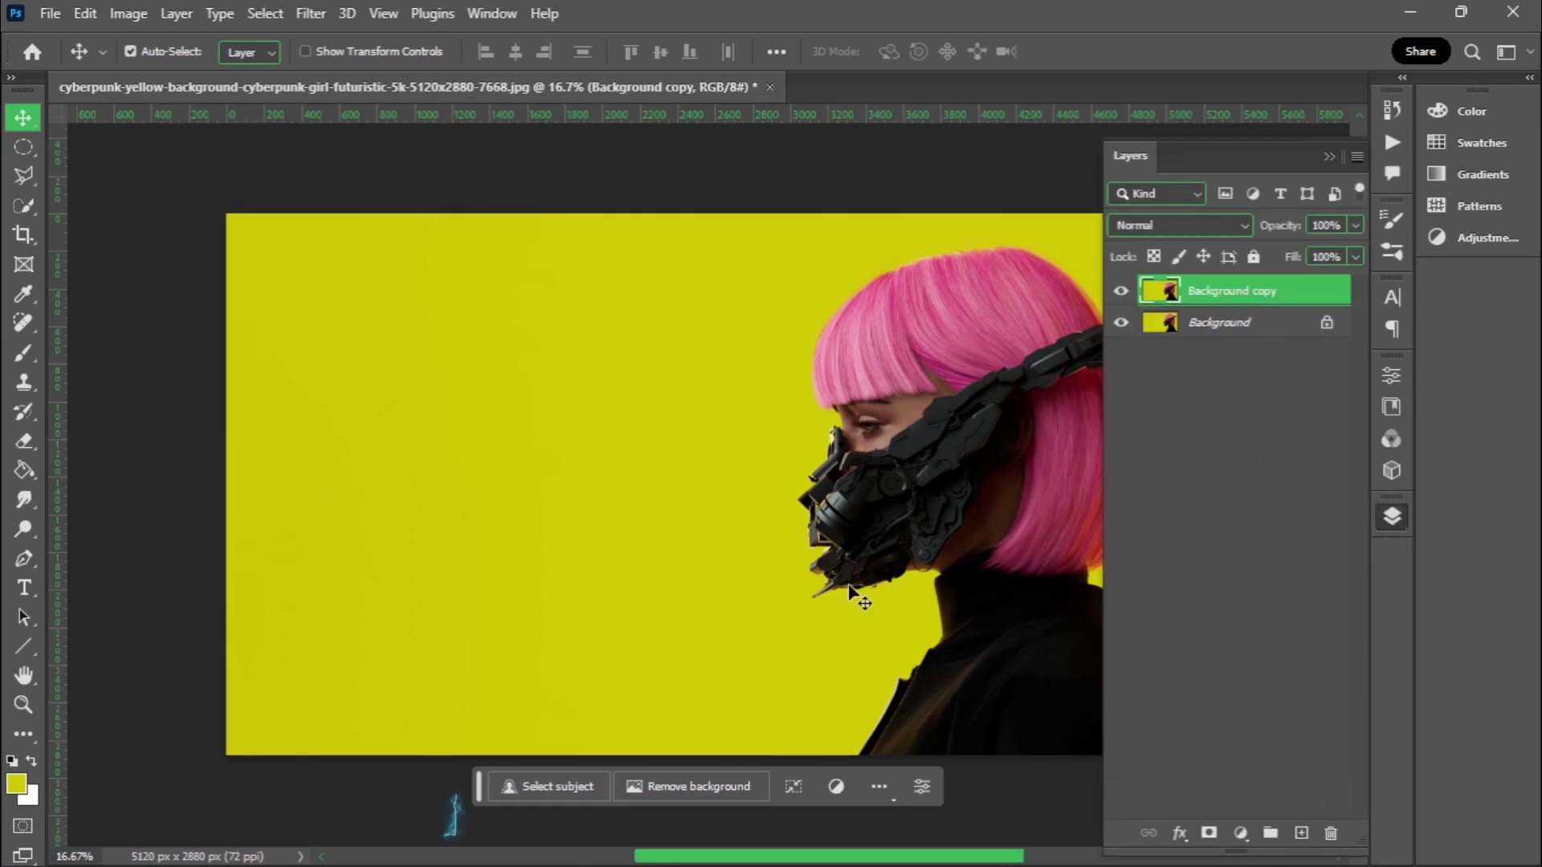
- Select the girl as the subject and mask out the yellow backdrop
left_click(265, 14)
left_click(290, 285)
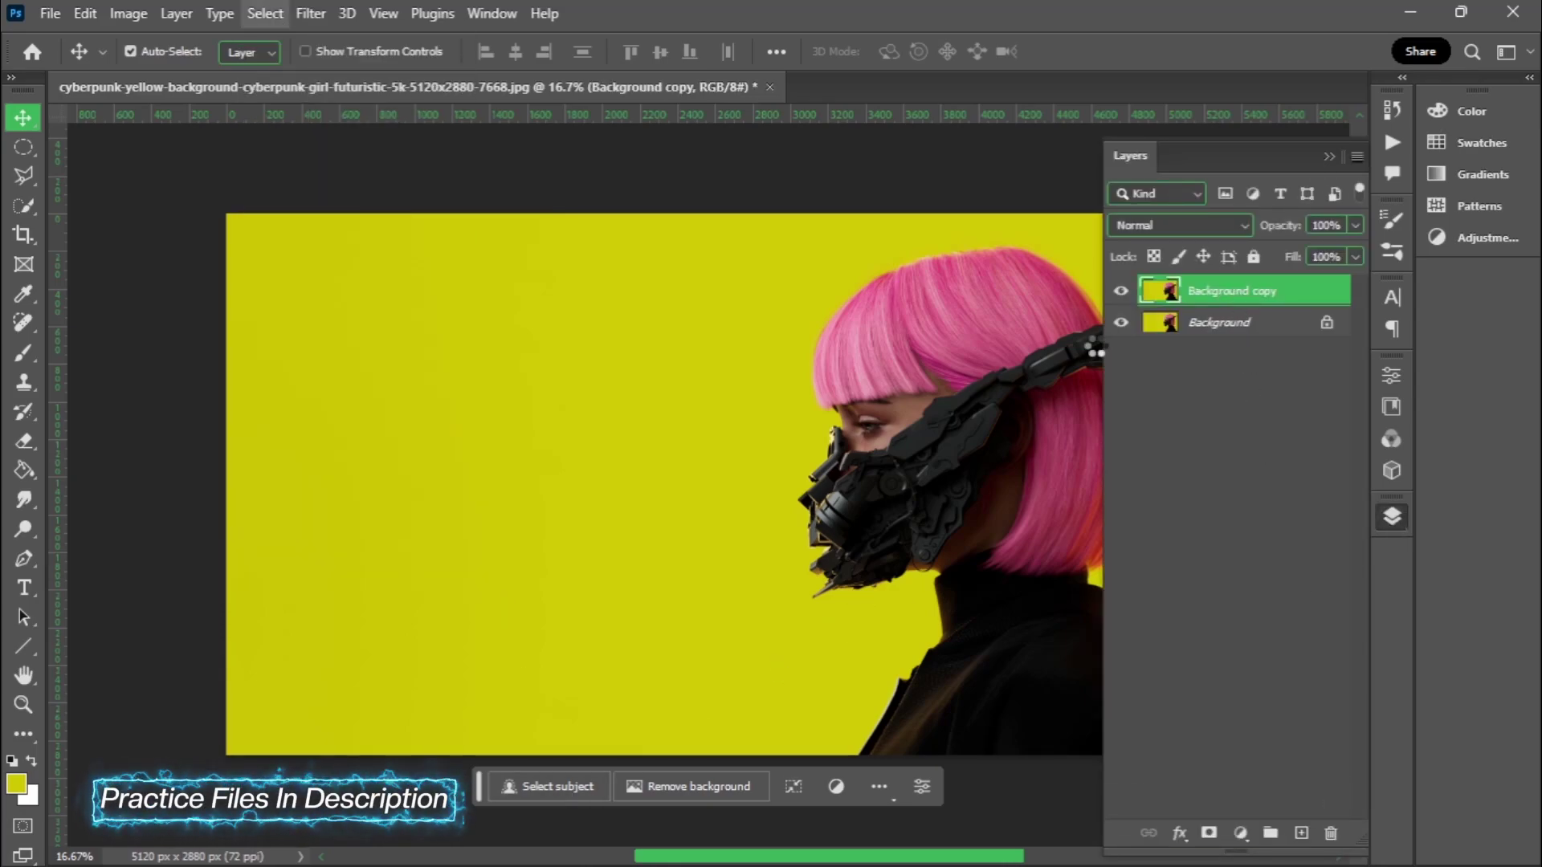
left_click(1392, 516)
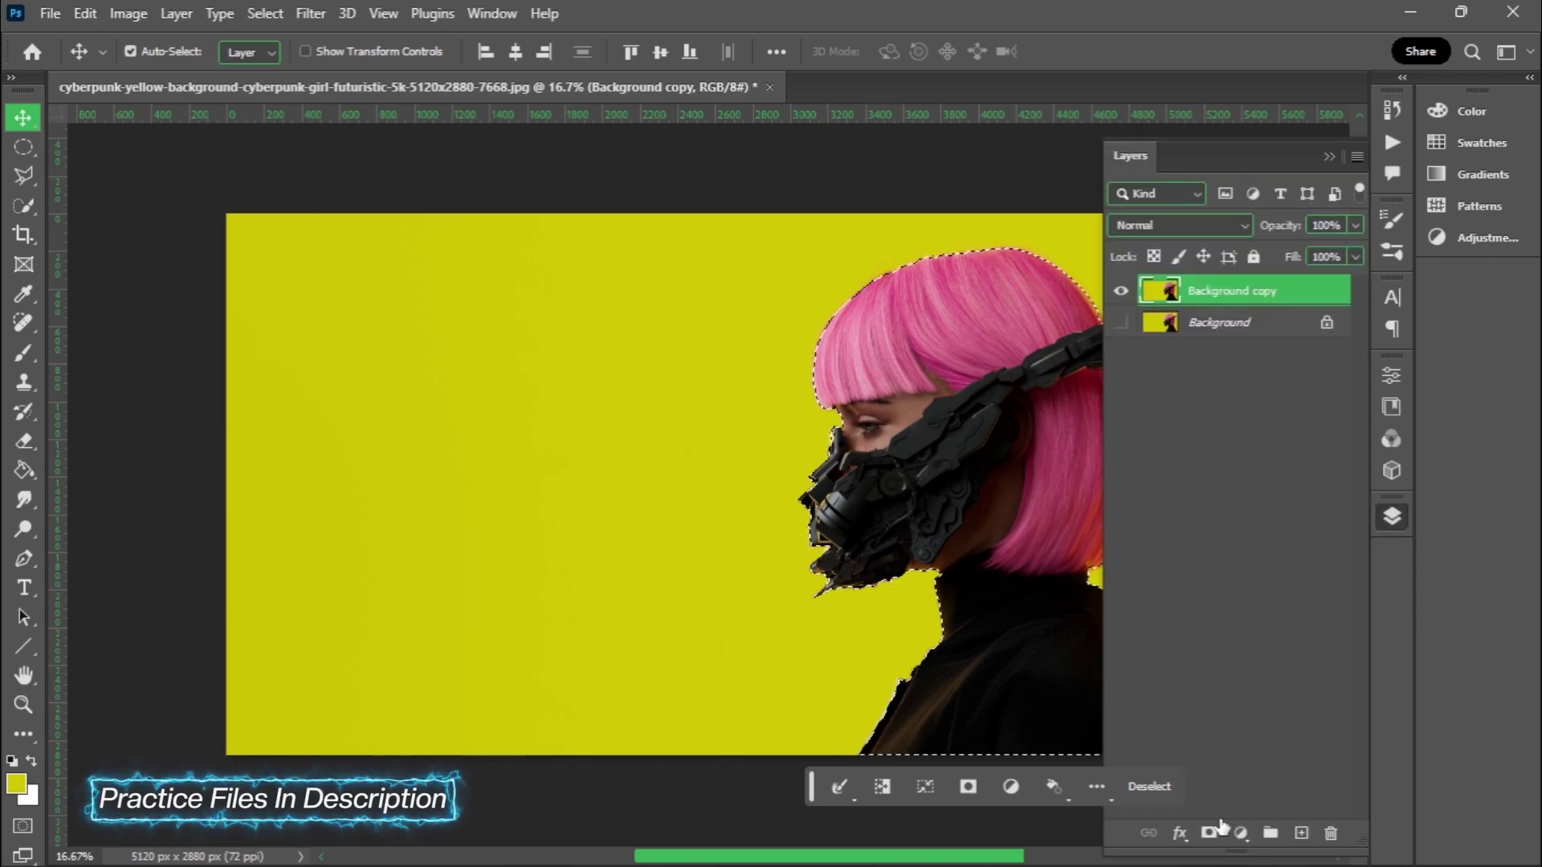
left_click(1253, 833)
- Refine the hair edges in Select and Mask and output a new masked layer
key("ctrl+alt+r")
scroll(1034, 294, "up", 2)
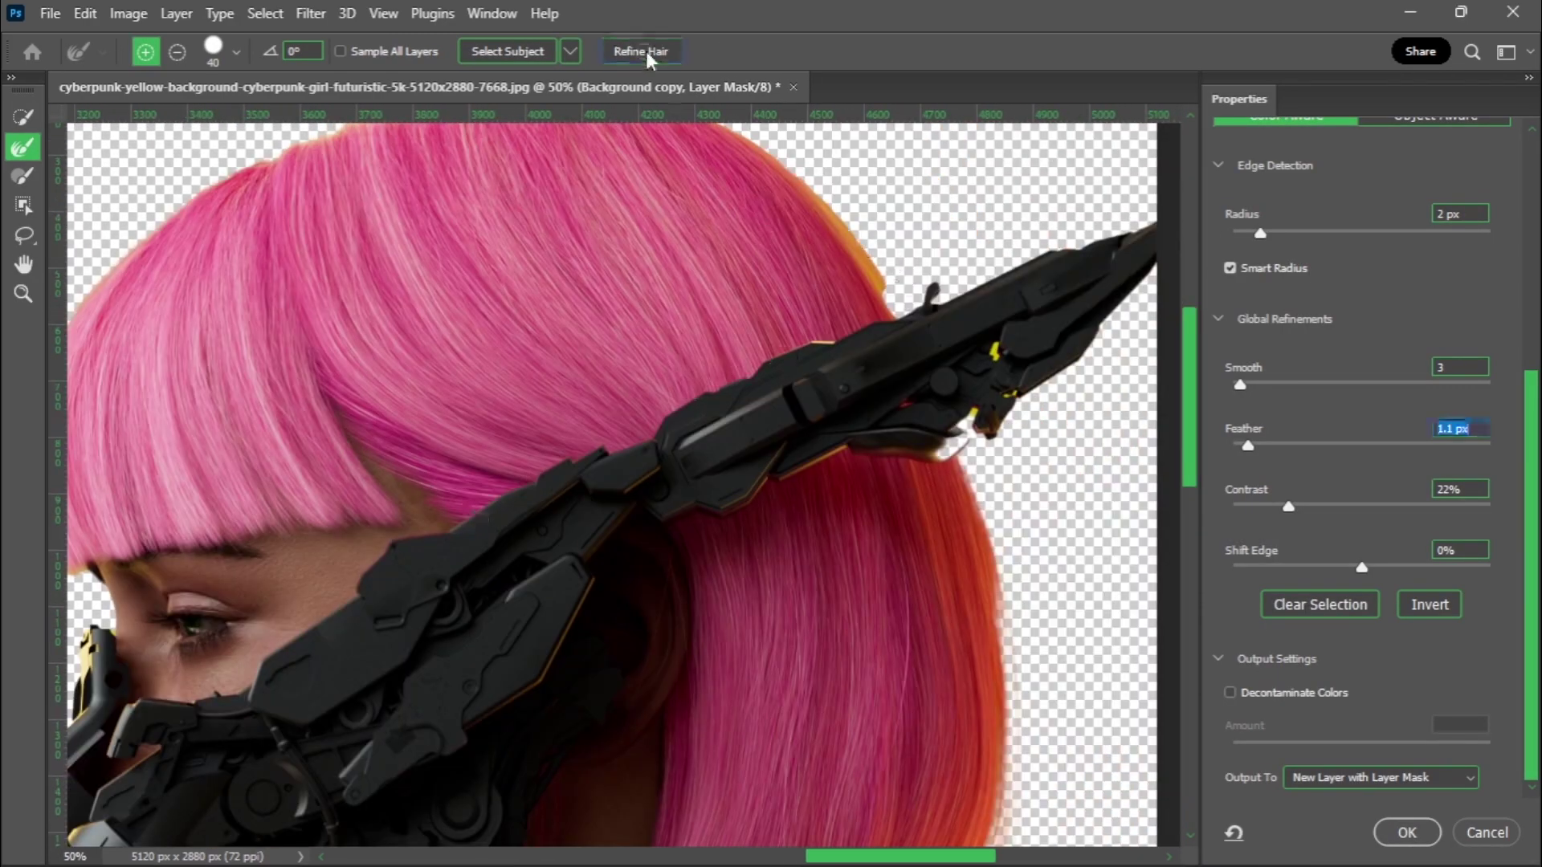
type("1.1")
left_click(648, 54)
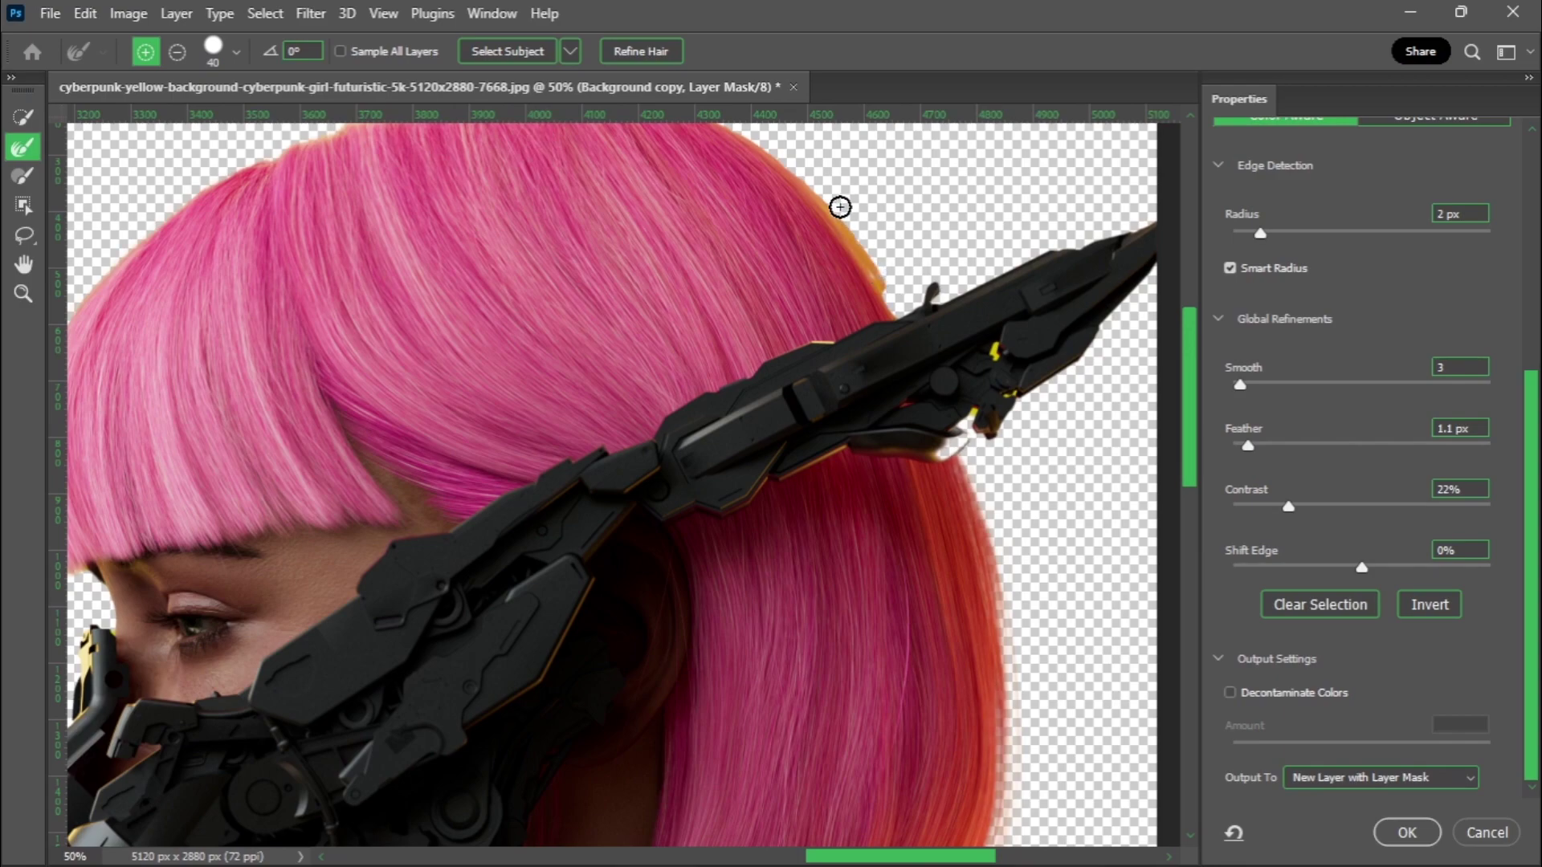
scroll(905, 226, "down", 2)
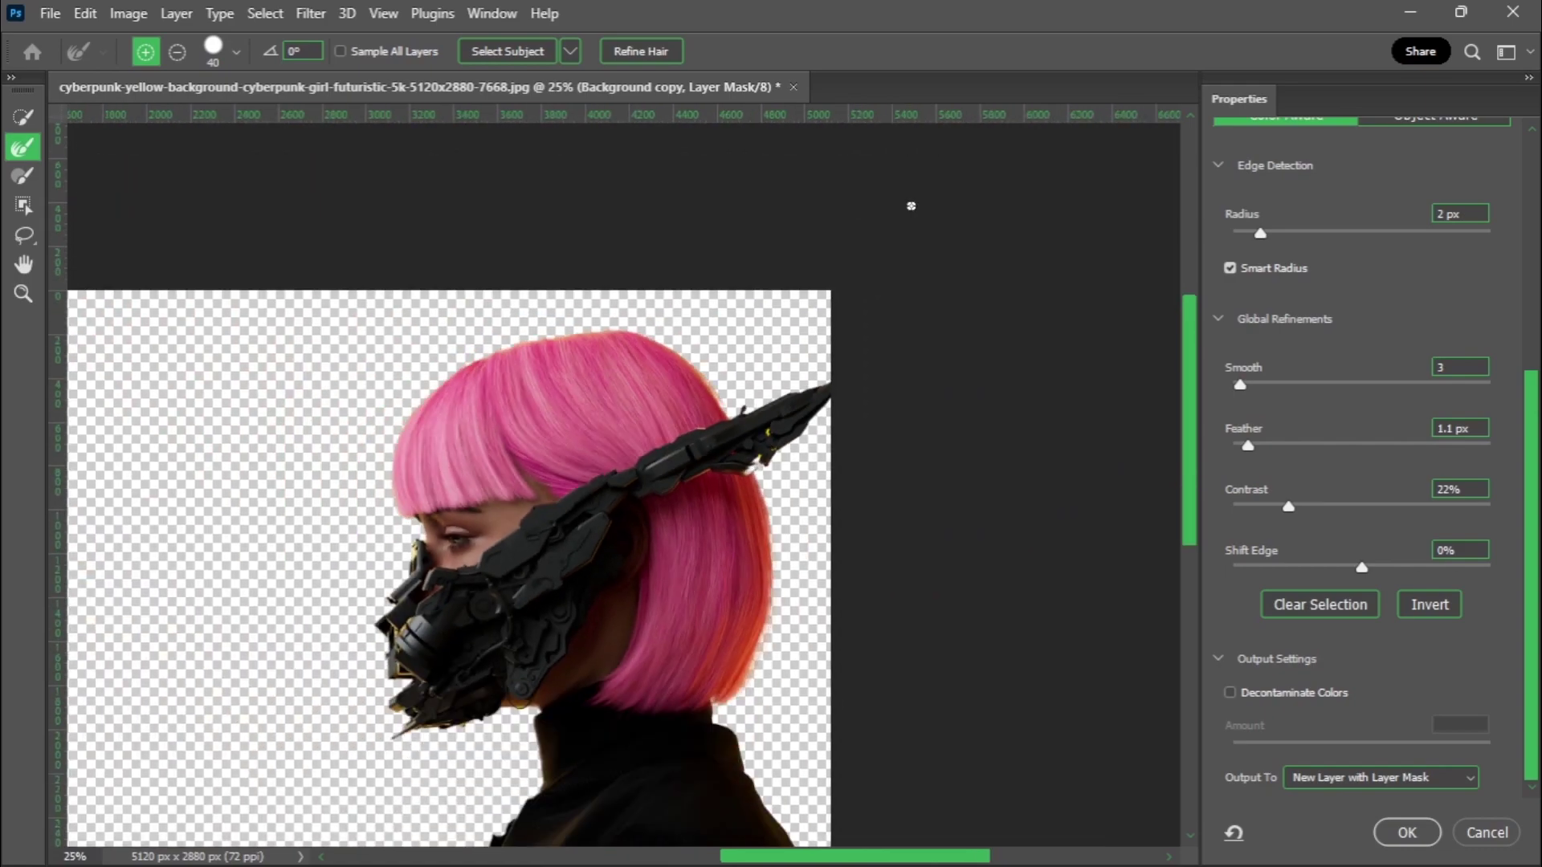
scroll(911, 206, "down", 1)
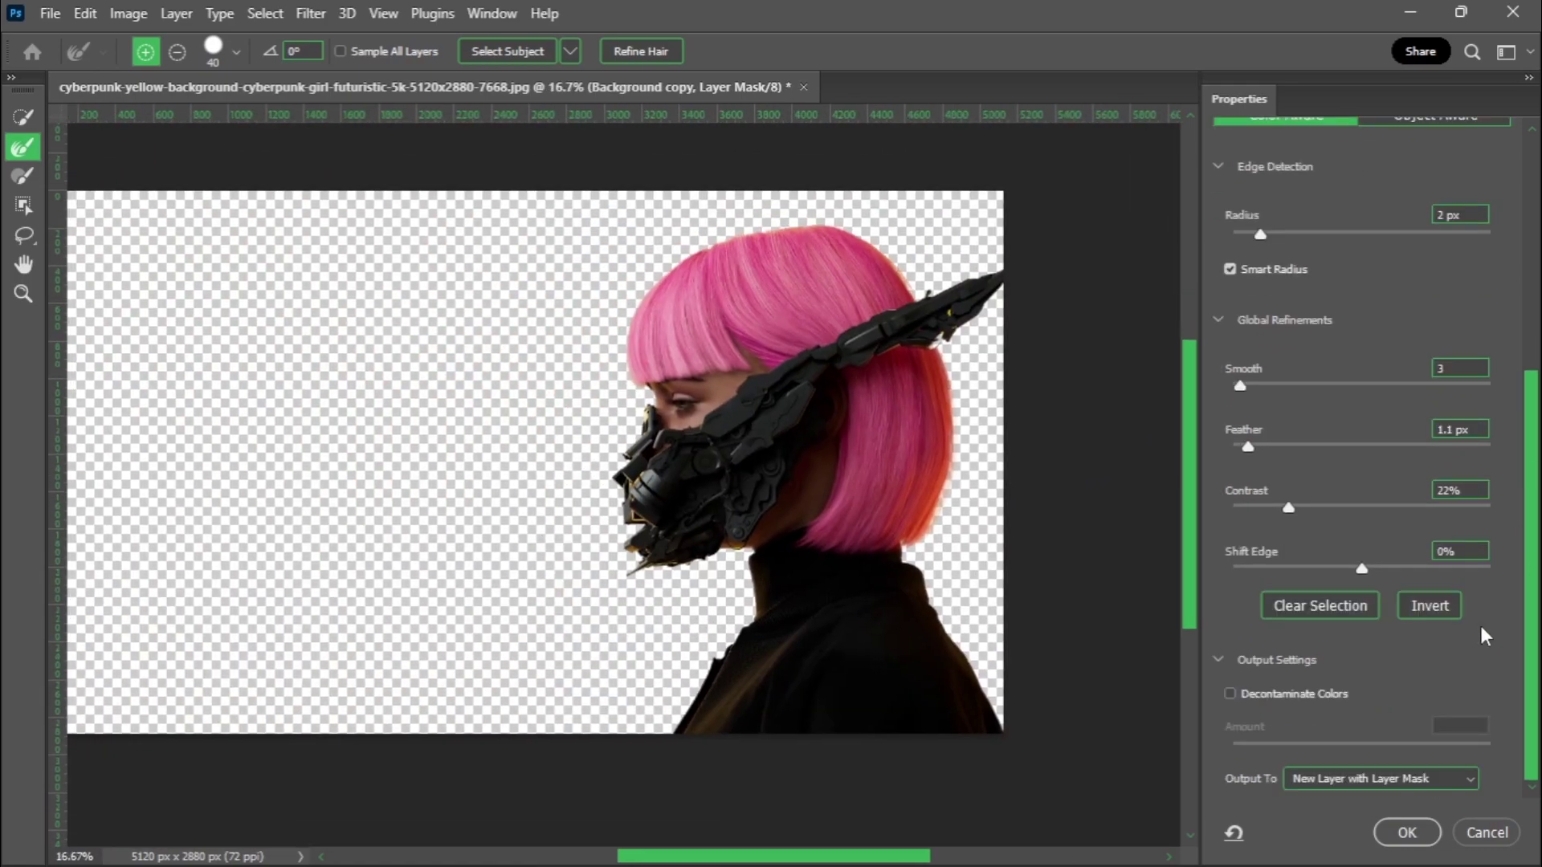
left_click(1407, 832)
- Add a CYBER text layer above the Background layer
left_click(1252, 295)
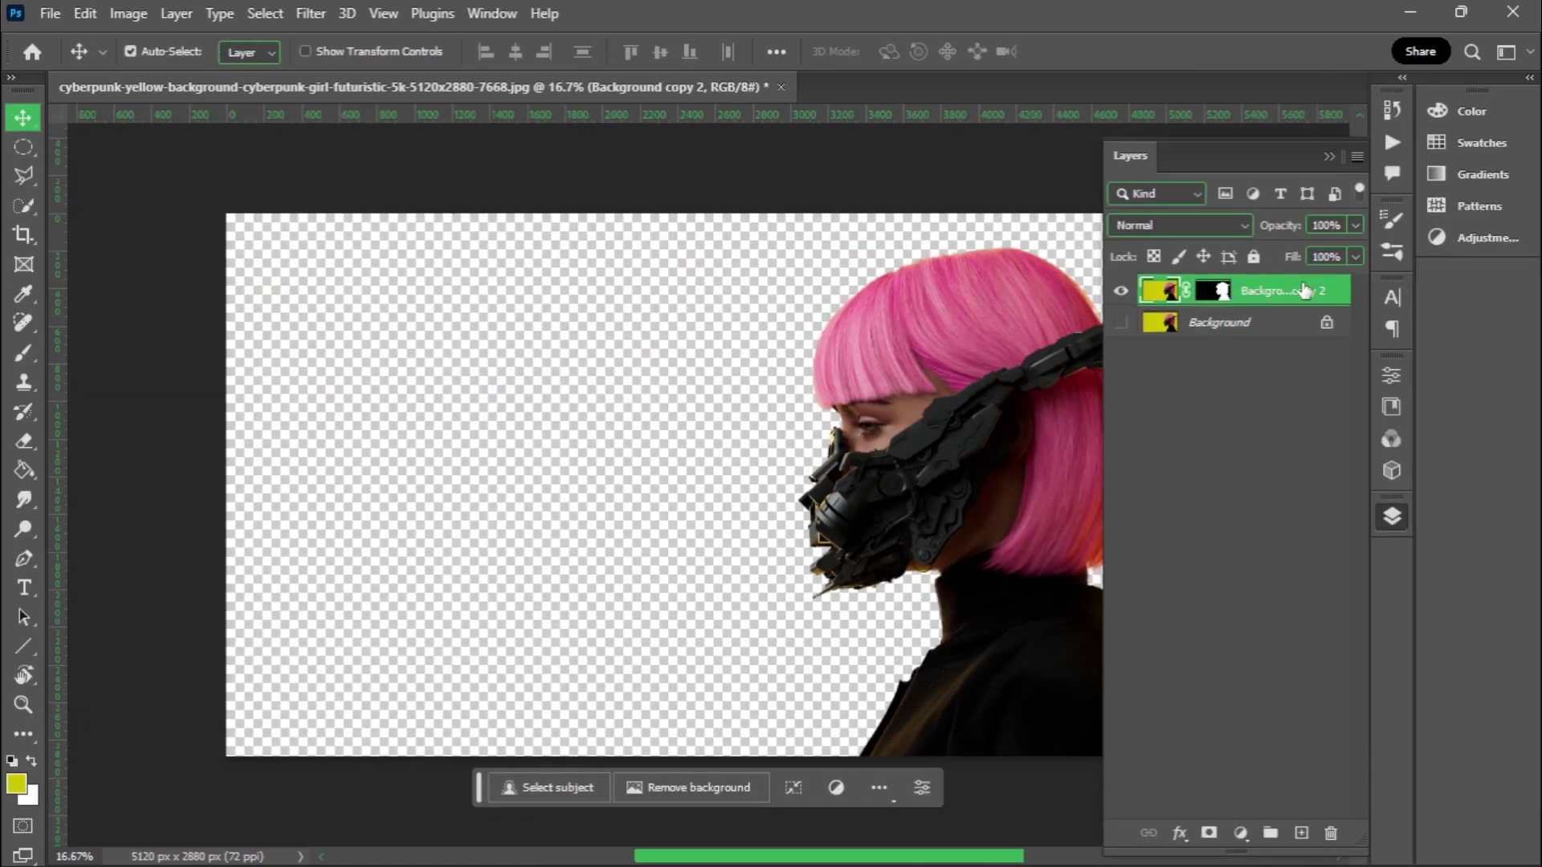
right_click(1291, 296)
left_click(1328, 327)
left_click(1214, 324)
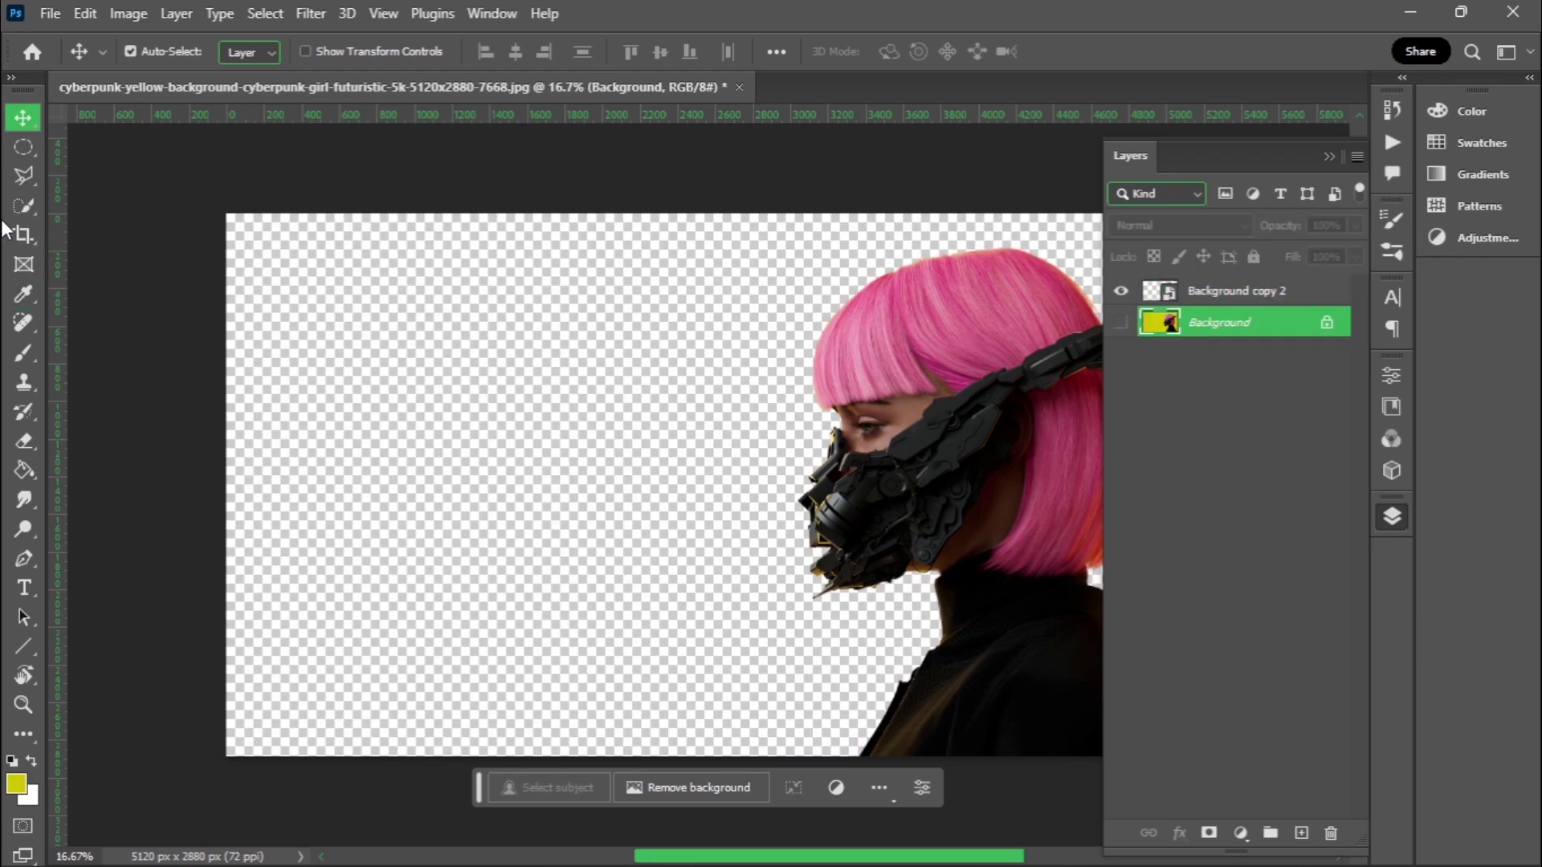
left_click(24, 587)
left_click(325, 345)
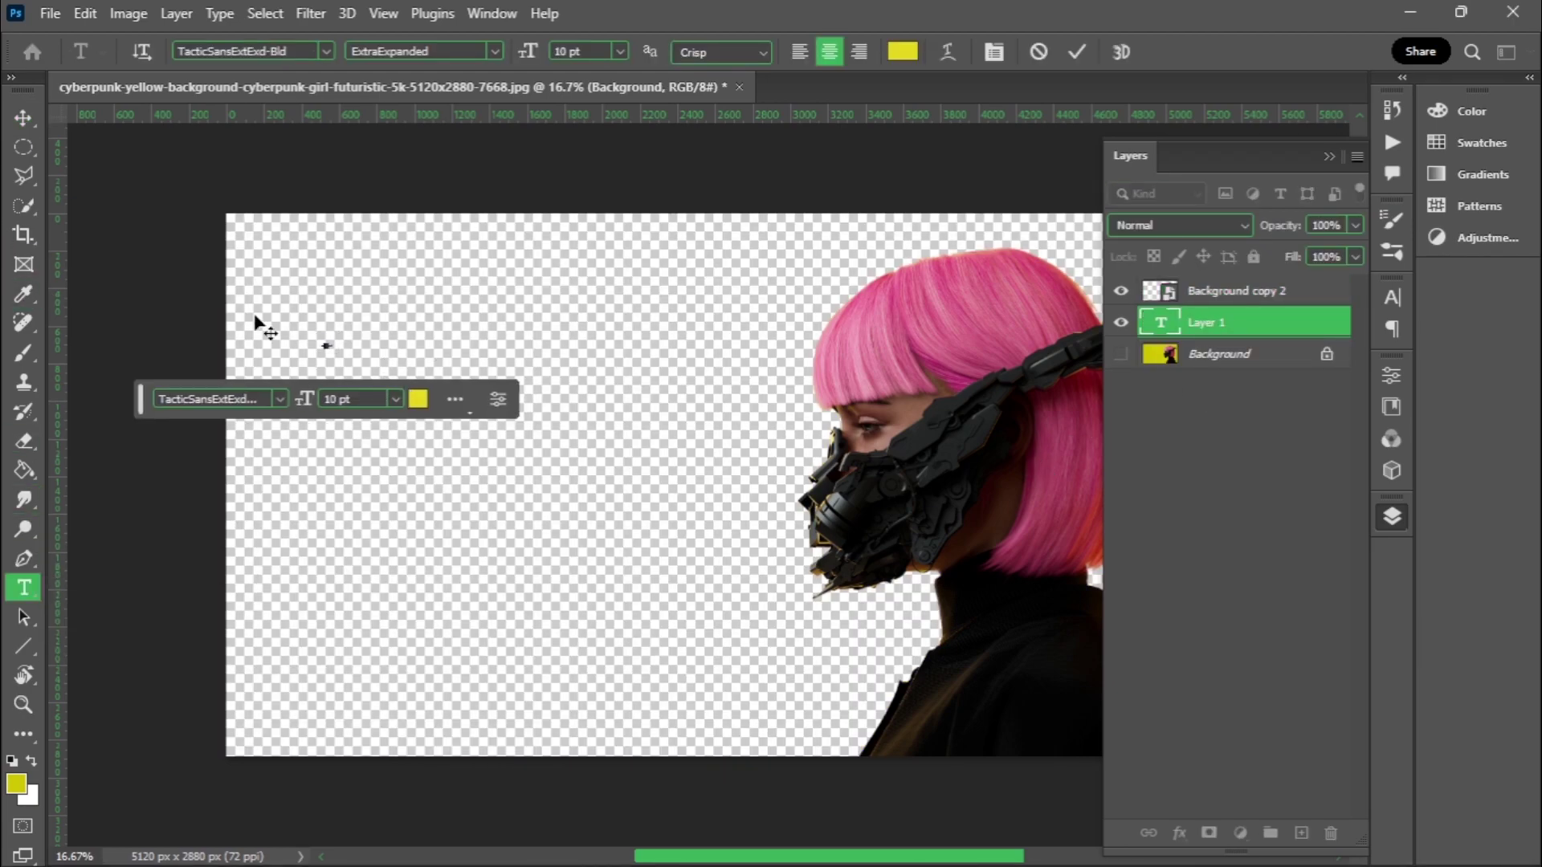
left_click(24, 117)
type("CYBER")
- Enlarge the CYBER text, hide the girl cutout, and shift CYBER right
left_click(85, 13)
left_click(137, 482)
left_click_drag(330, 349, 931, 465)
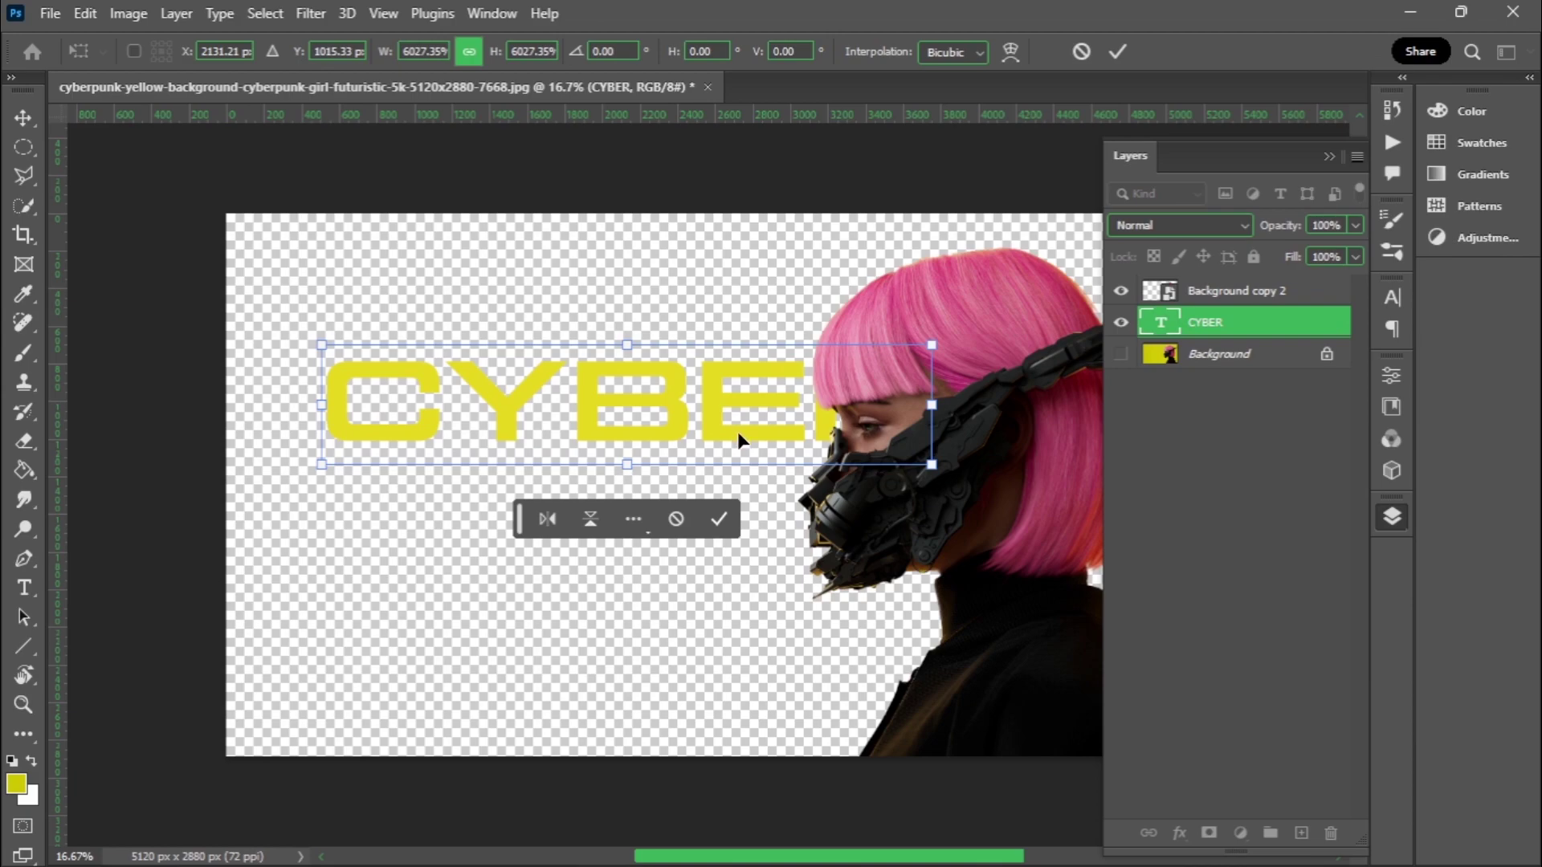
key("Return")
left_click(1121, 291)
left_click(1329, 156)
left_click_drag(832, 430, 936, 429)
- Scale CYBER up further and reposition it on the canvas
left_click(85, 14)
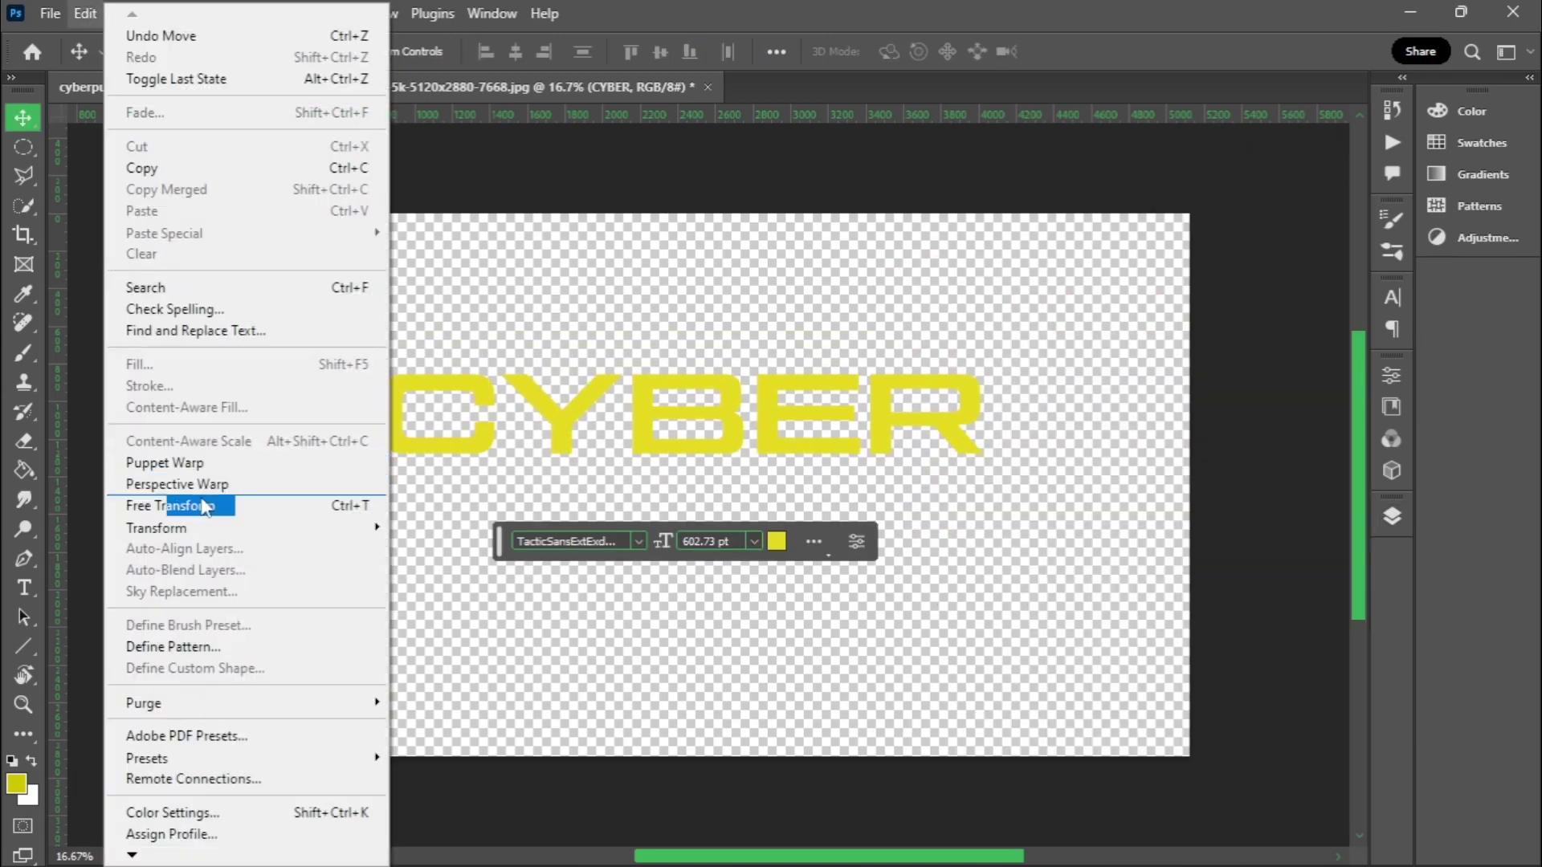
left_click(205, 506)
left_click_drag(1112, 664, 251, 630)
left_click_drag(1024, 426, 1008, 378)
key("Return")
key("F7")
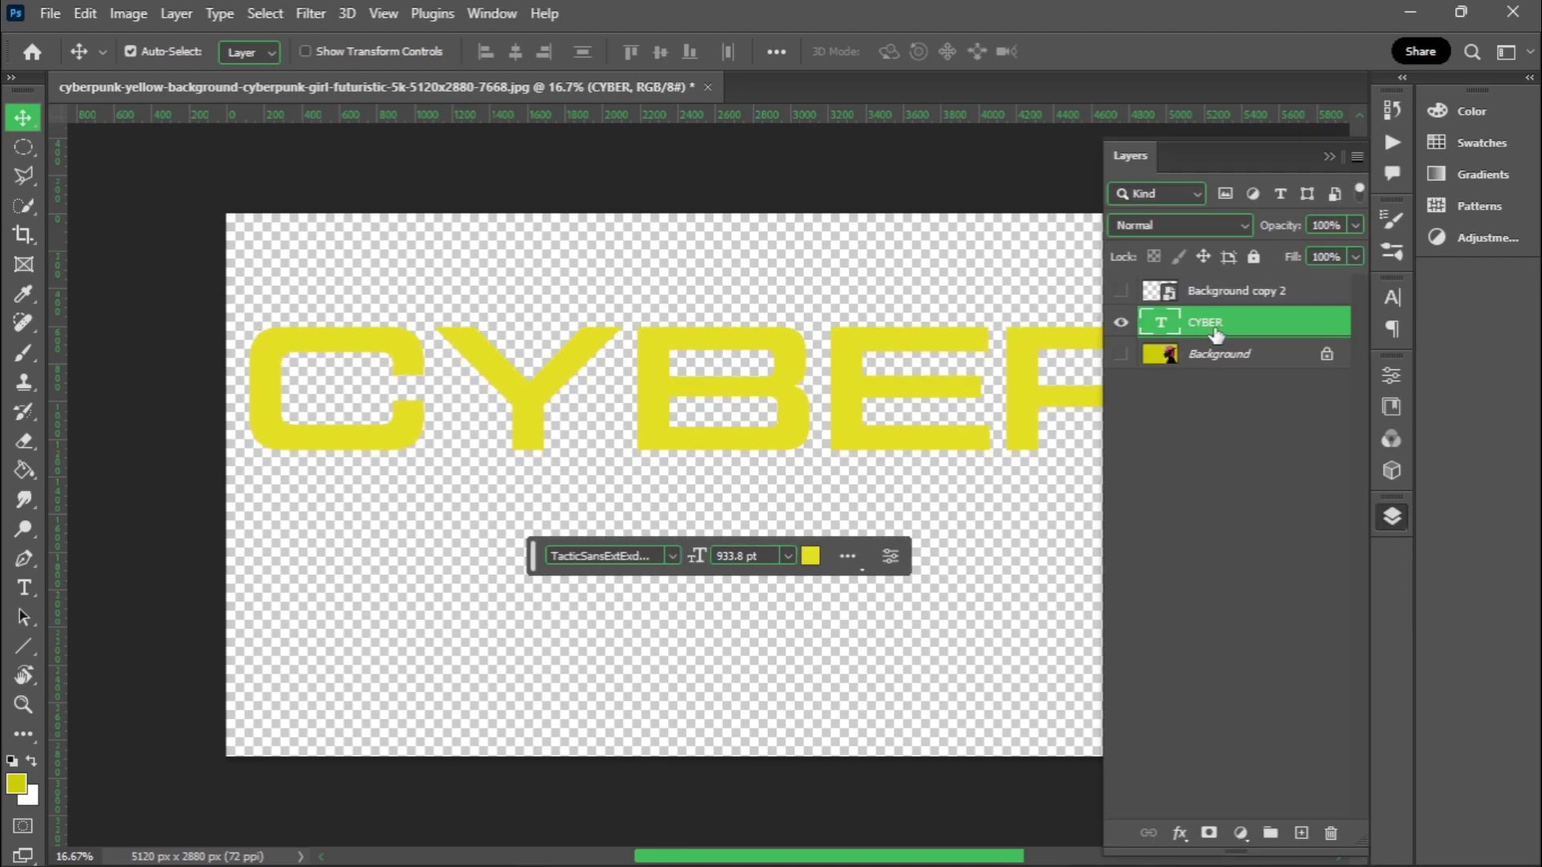
- Duplicate the CYBER layer and change the copy's text to 'punk'
key("ctrl+j")
key("t")
double_click(759, 389)
type("pun")
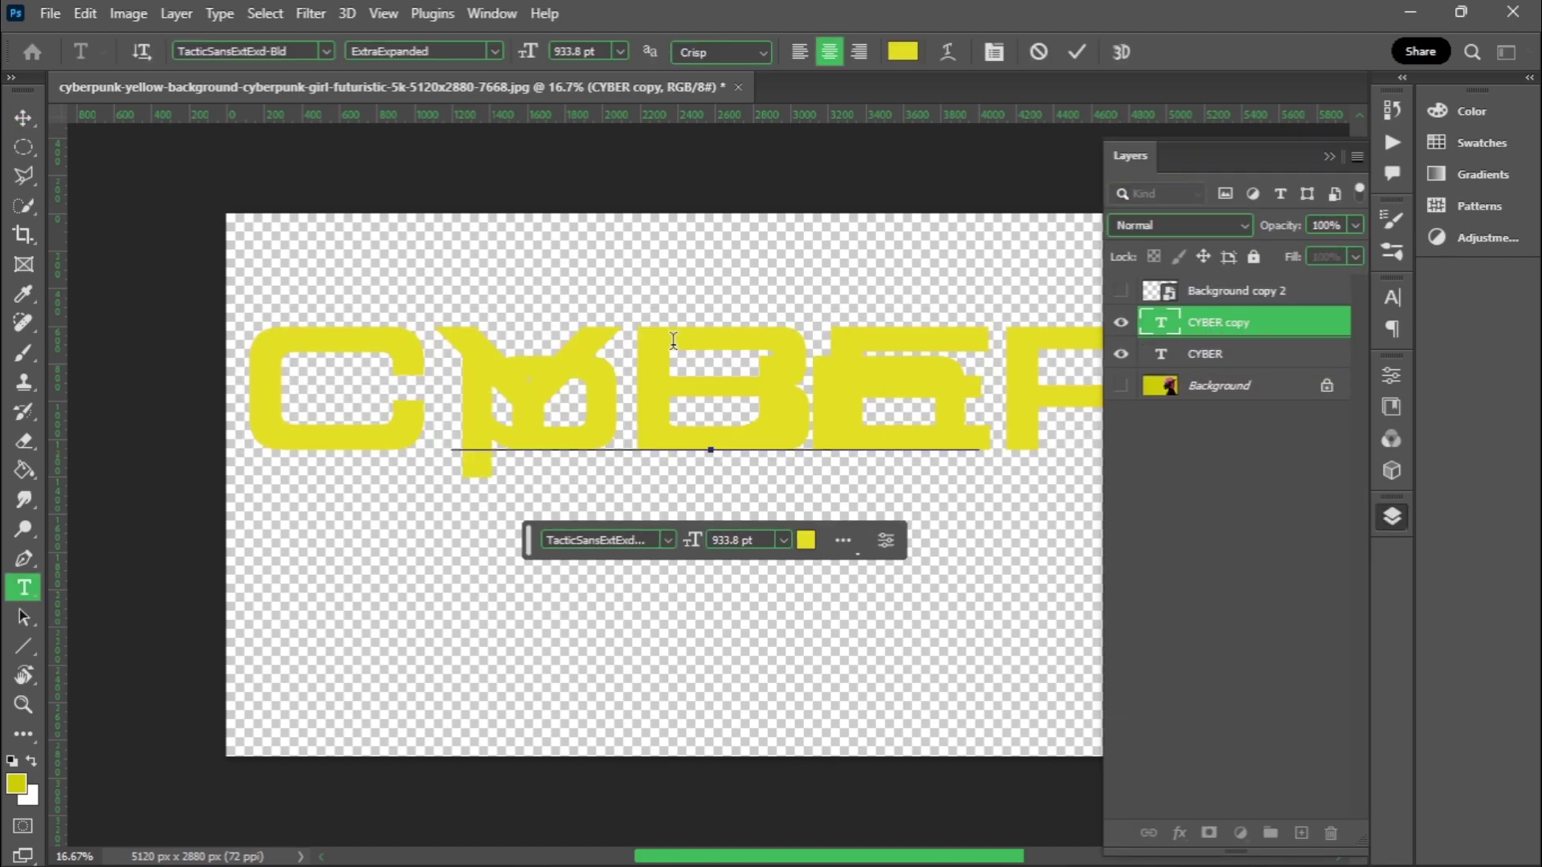
type("k")
left_click(1076, 51)
- Place the copy below CYBER, move it underneath, and retype it as 'PUNK'
key("v")
key("ctrl+bracketleft")
key("F7")
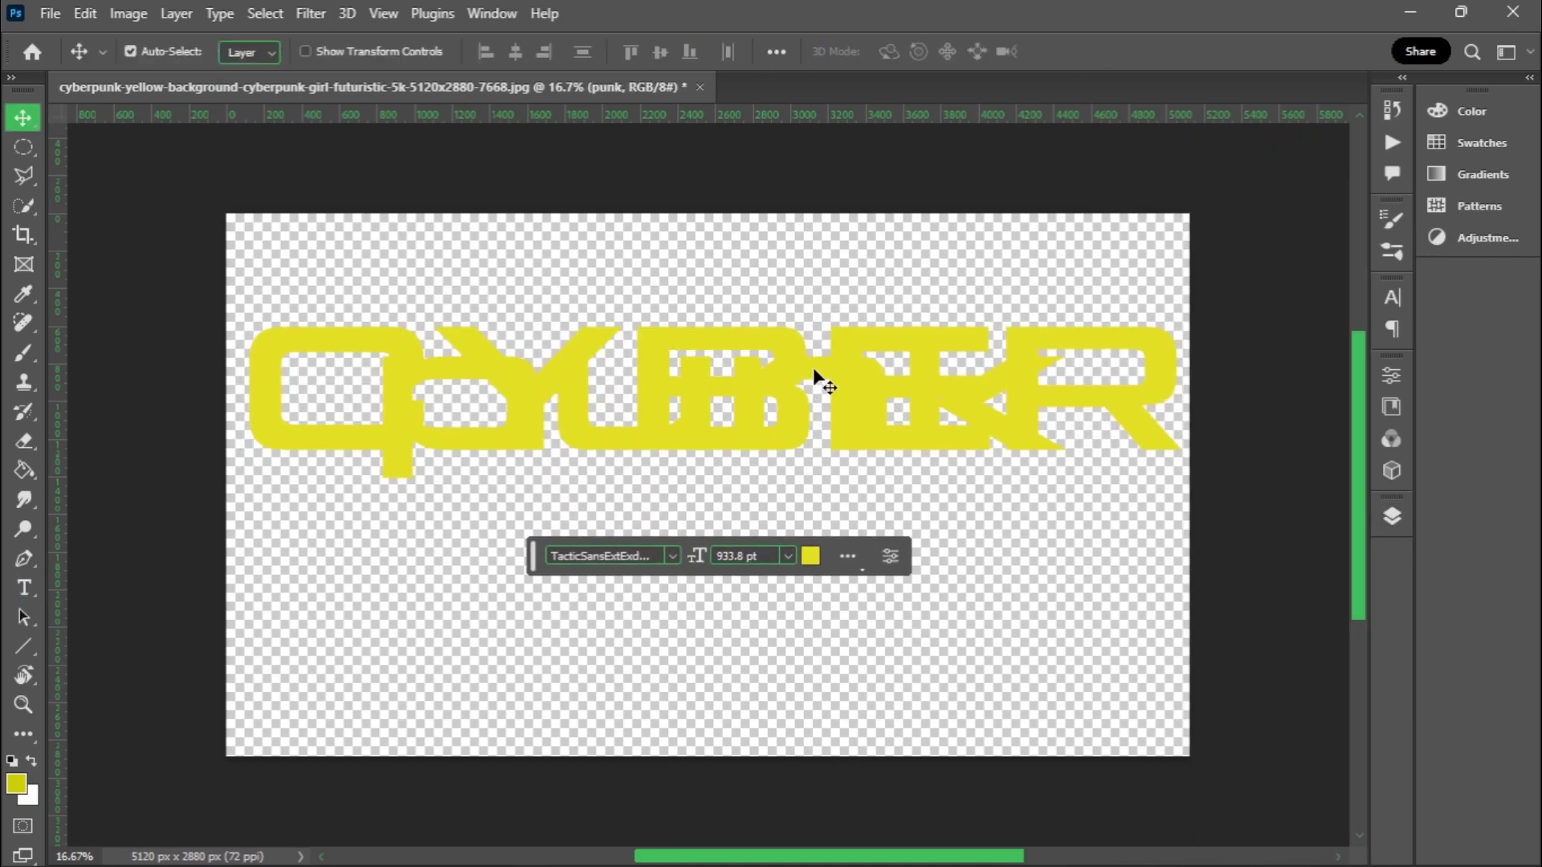
mouse_move(813, 368)
left_mouse_down()
mouse_move(803, 329)
mouse_move(903, 498)
mouse_move(872, 423)
left_mouse_up()
double_click(904, 482)
type("PUNK")
left_click(1076, 50)
key("v")
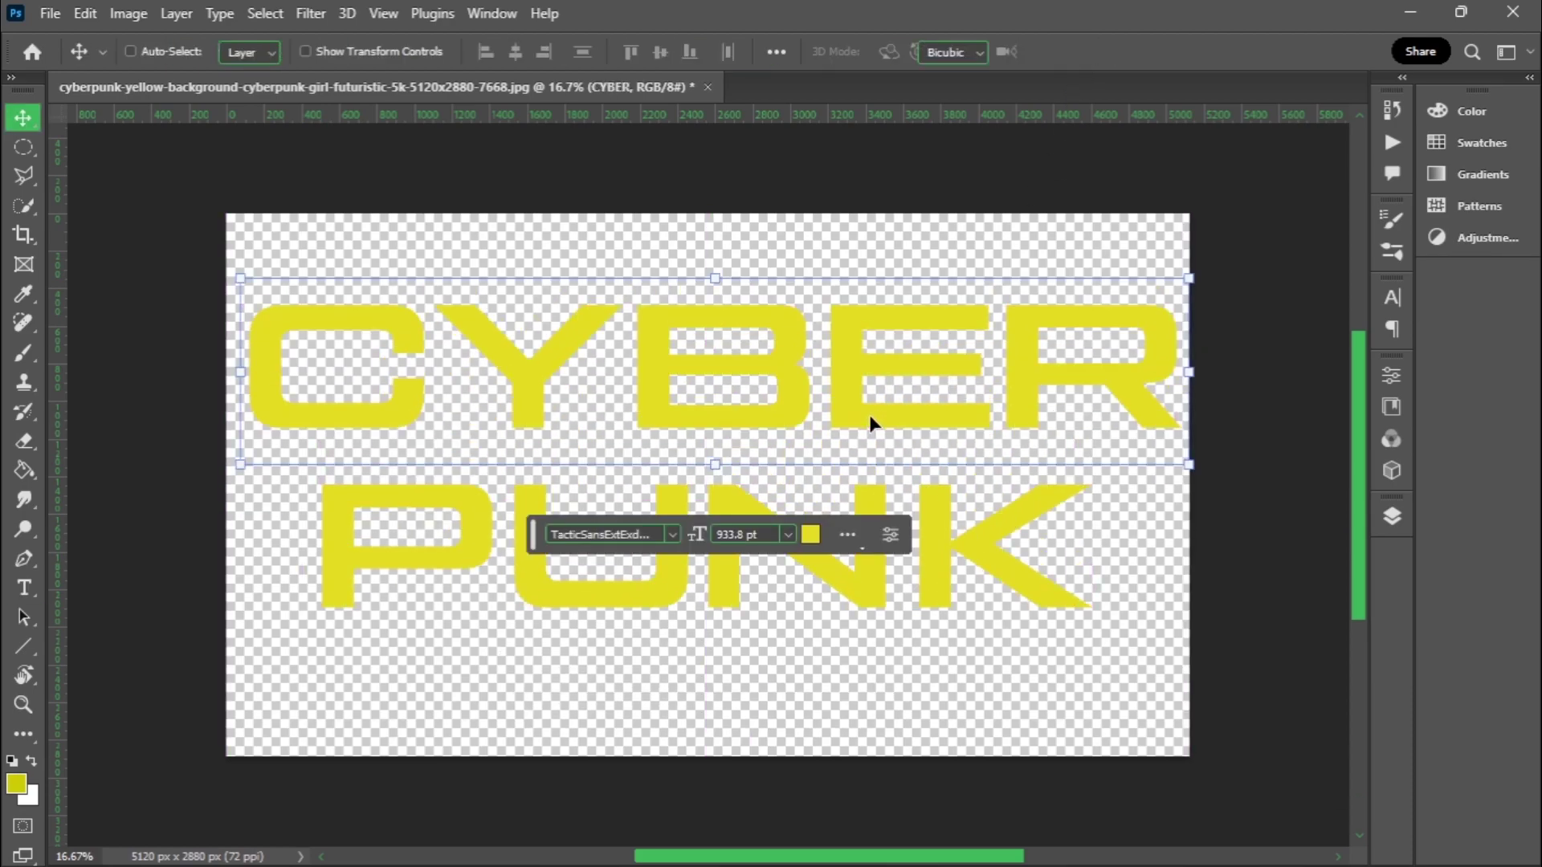
- Shrink CYBER to PUNK's width and line PUNK up beneath it
key("ctrl+t")
left_click_drag(1189, 464, 1076, 433)
key("Return")
left_click_drag(875, 377, 935, 378)
left_click_drag(725, 590, 725, 552)
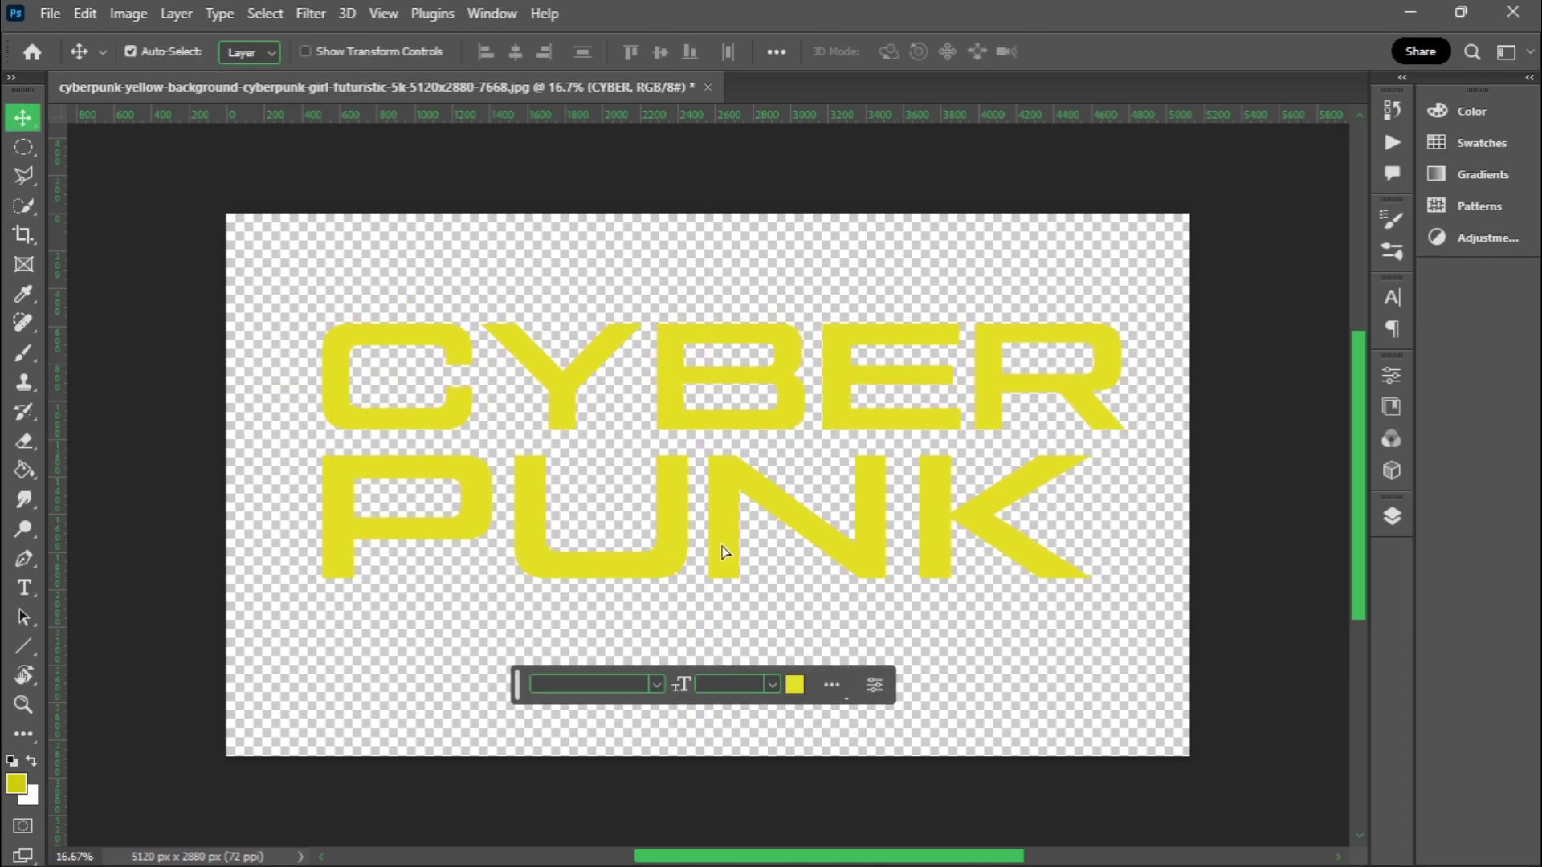
- Scale CYBER to about 94% and centre it over PUNK
left_click(985, 420)
key("ctrl+t")
left_click_drag(1137, 467, 1085, 451)
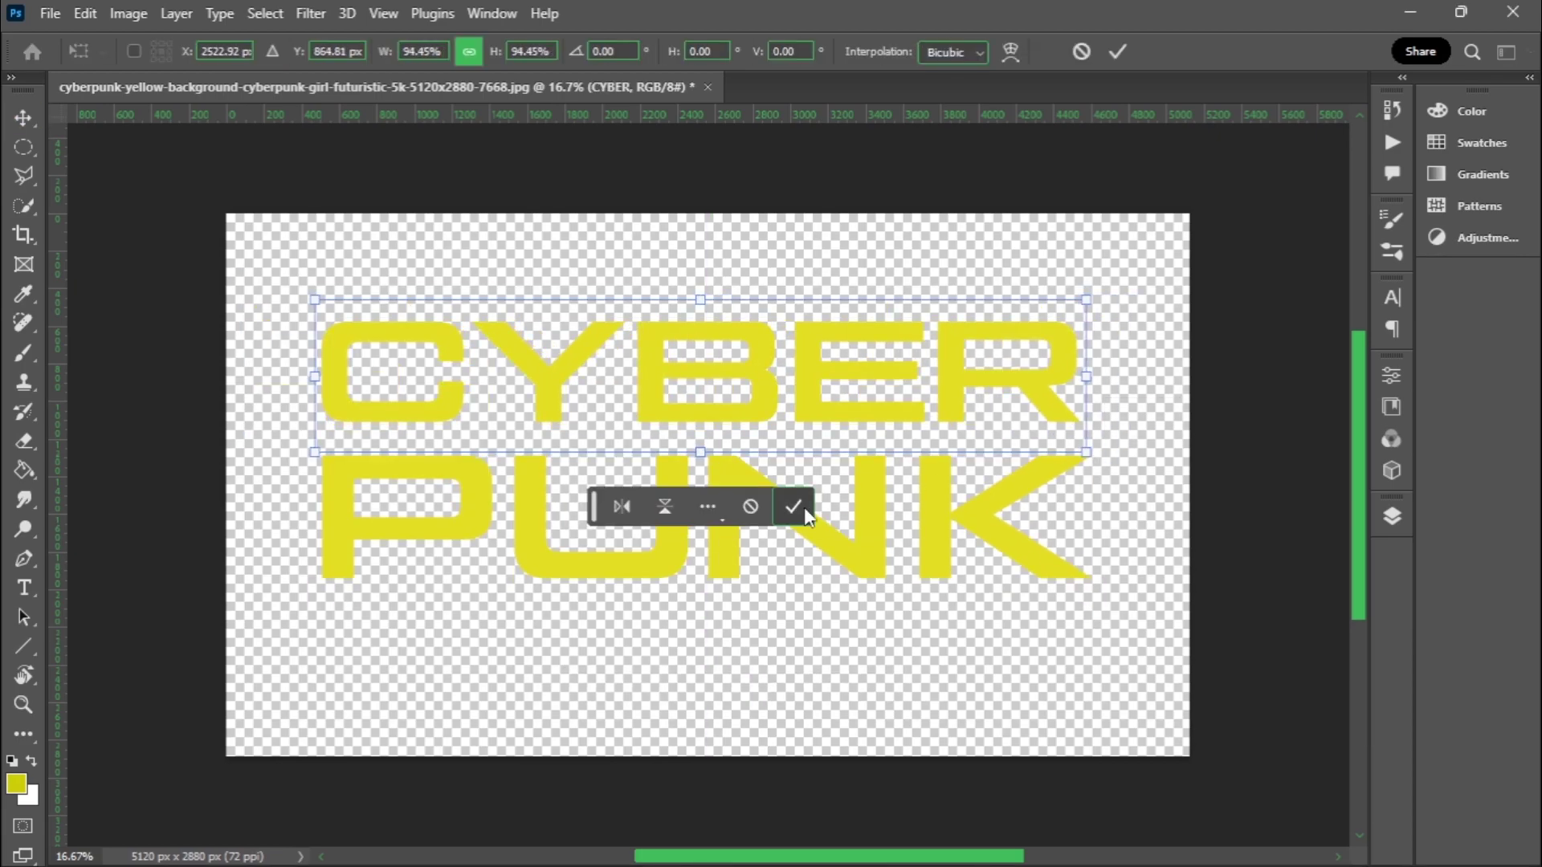
left_click(792, 506)
left_click_drag(602, 154, 623, 559)
- Nudge PUNK up to tighten the gap below CYBER
left_click(1392, 516)
left_click(515, 51)
left_click(1391, 516)
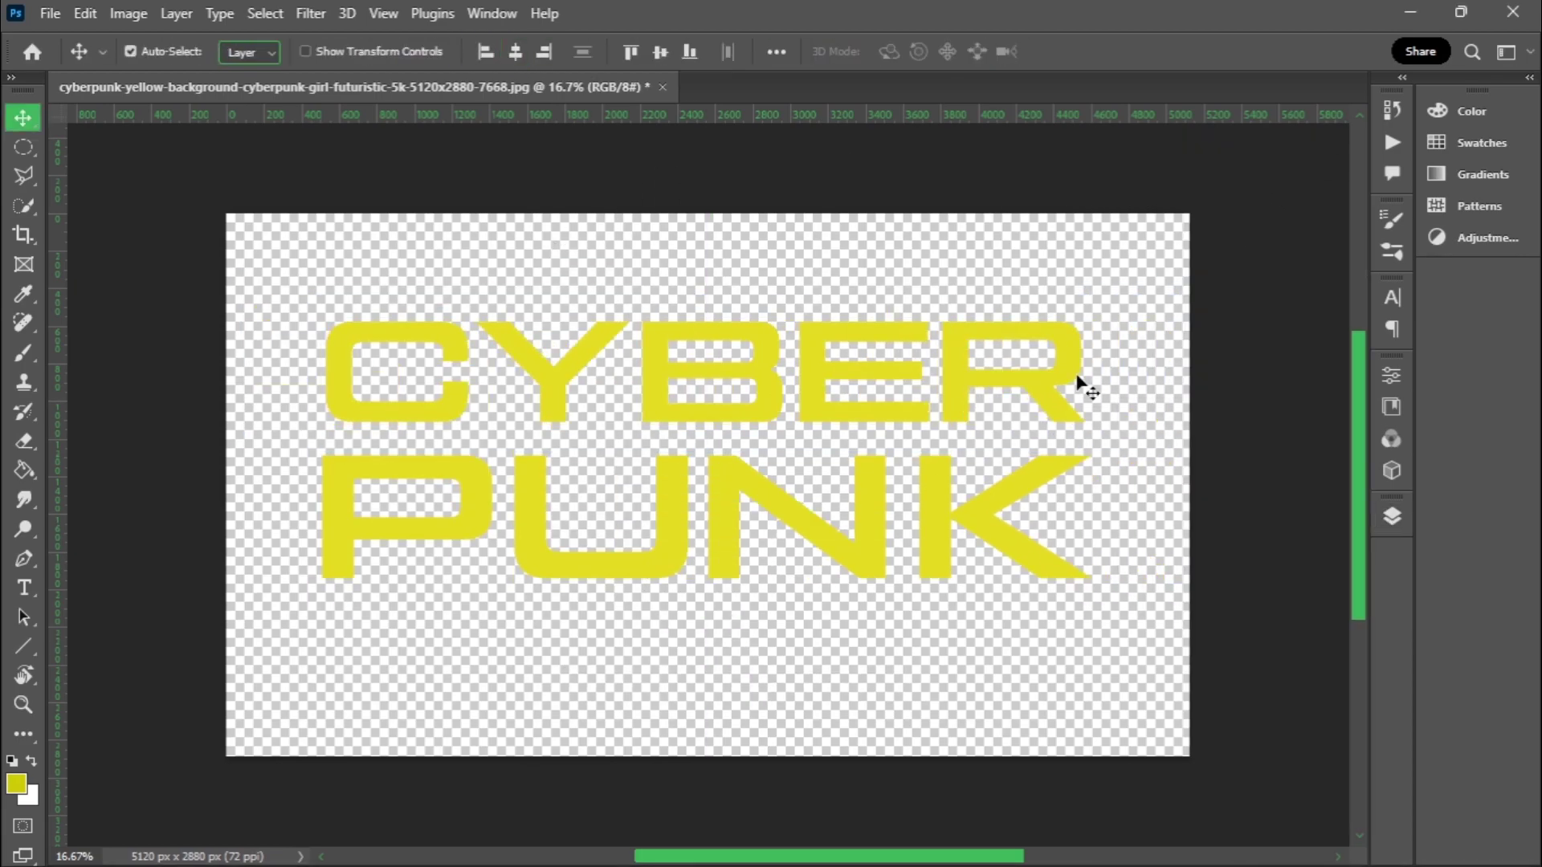
left_click_drag(954, 539, 954, 528)
left_click(1391, 516)
left_click(811, 558)
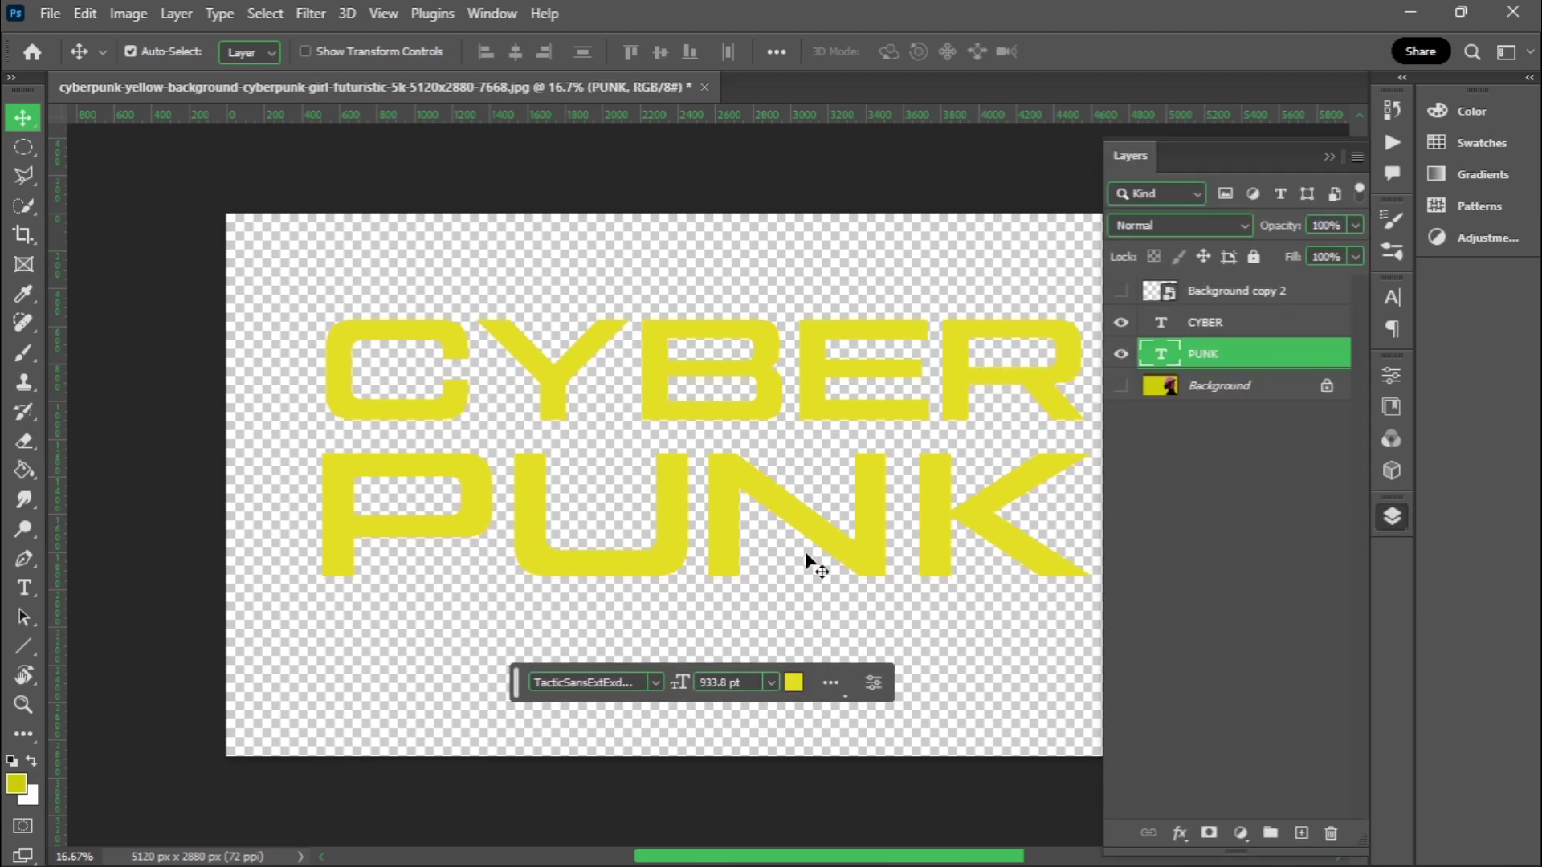
left_click_drag(821, 540, 821, 536)
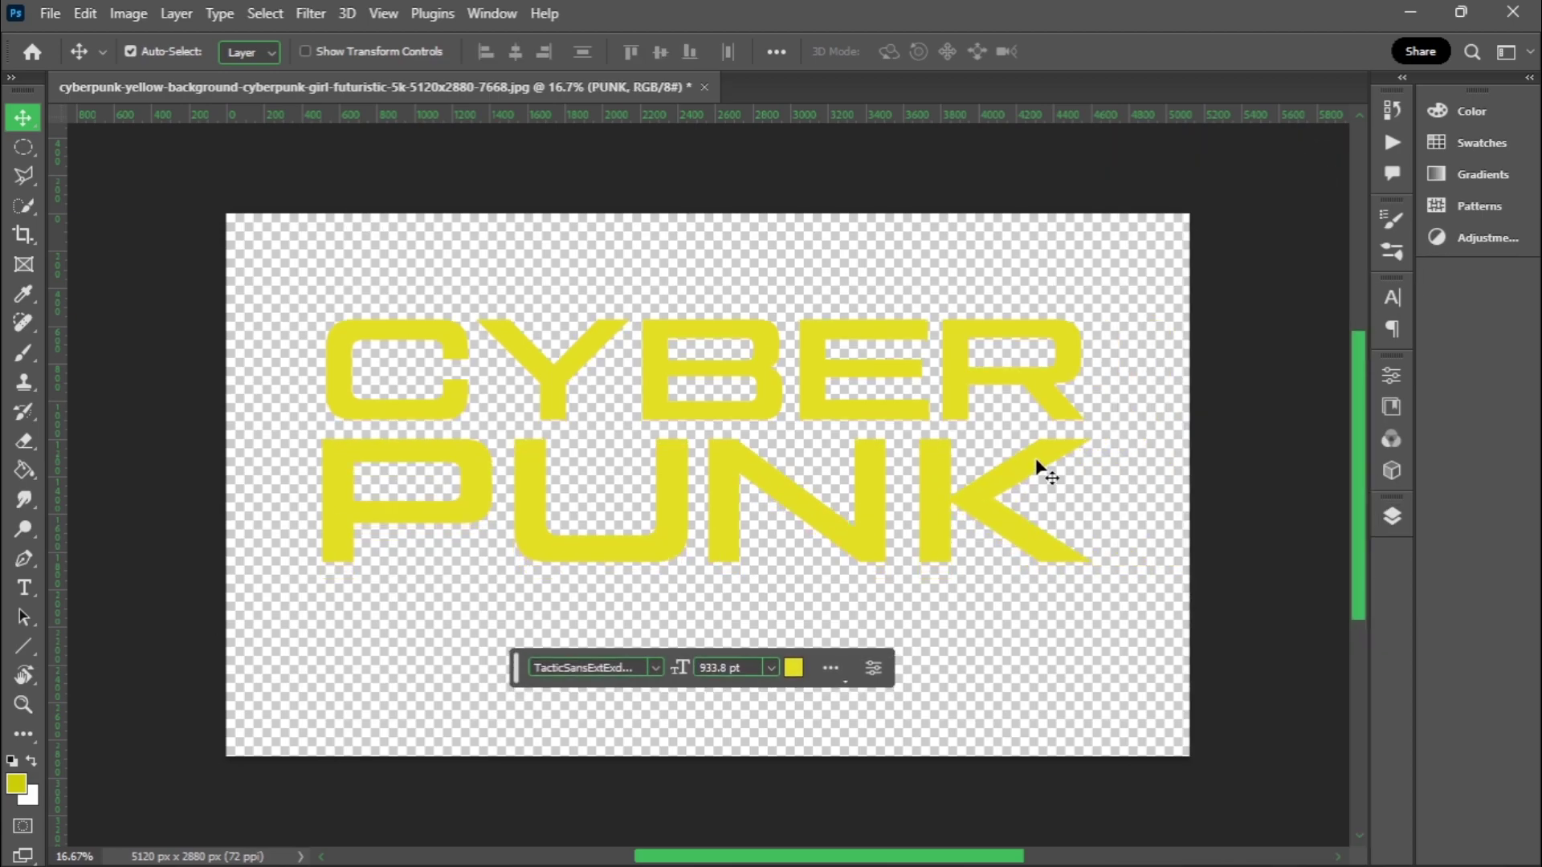
- Select both the CYBER and PUNK text layers together
left_click(1391, 517)
left_click(1208, 322)
left_click(1213, 353, "shift")
right_click(1213, 353)
- Merge CYBER and PUNK into one smart object and unlock the background photo
left_click(1256, 241)
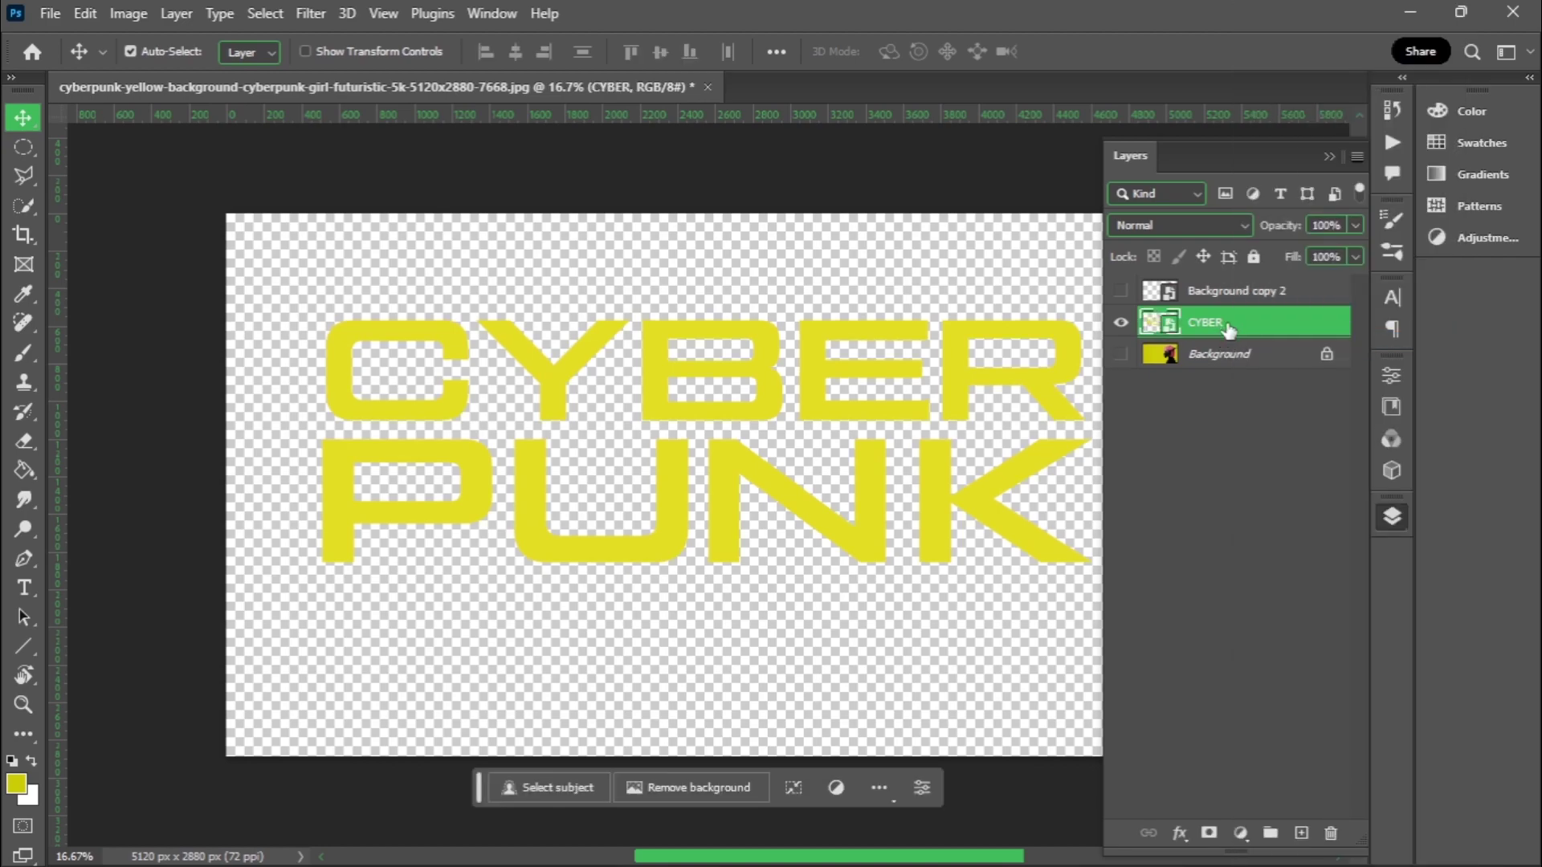
left_click(1121, 290)
left_click(1121, 353)
double_click(1205, 353, "alt")
left_click(1121, 291)
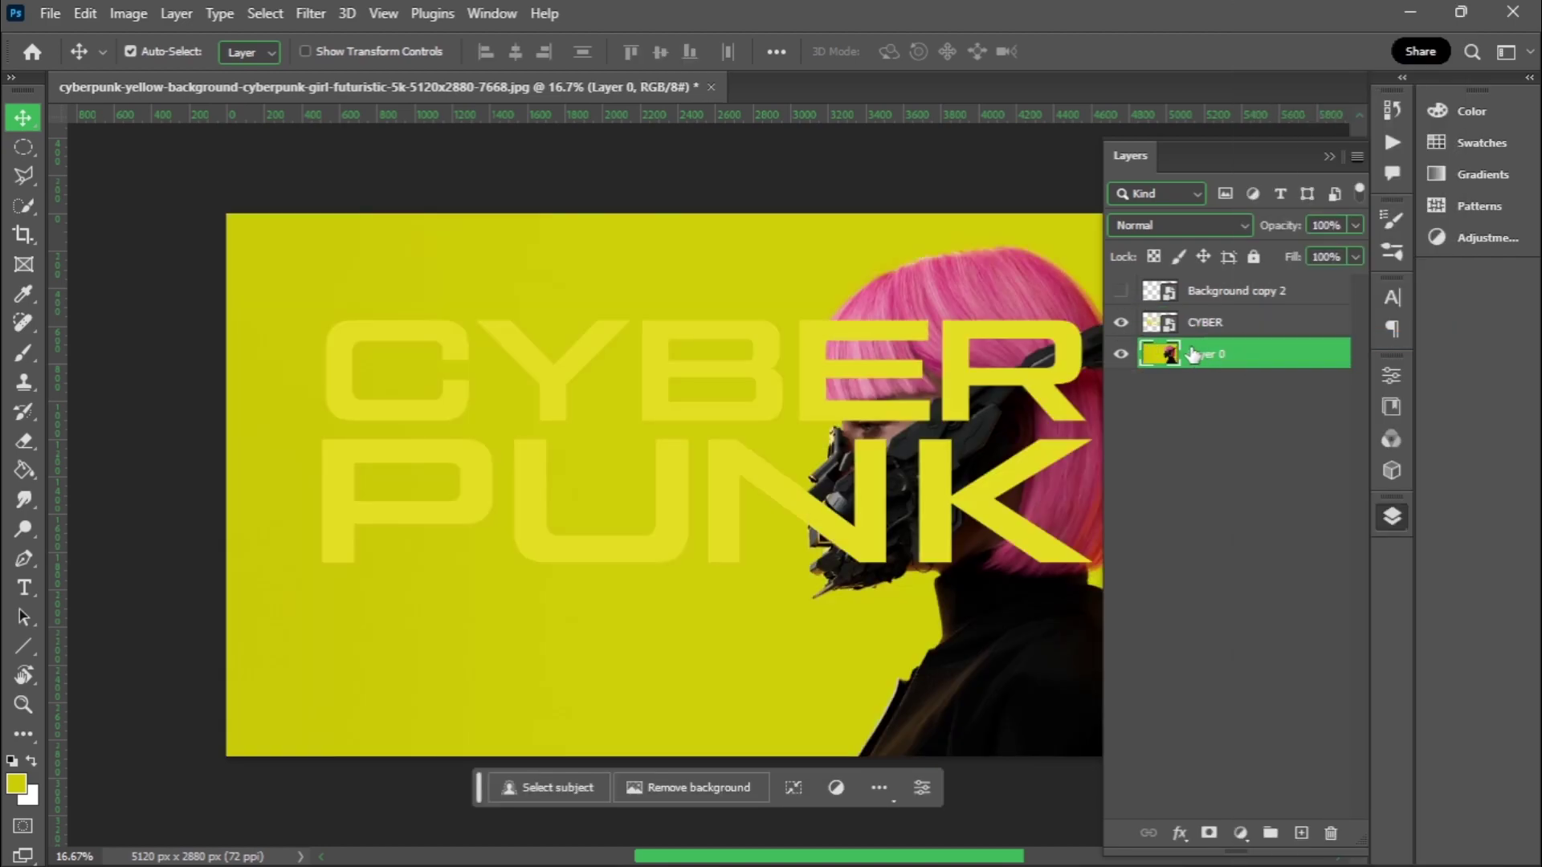
- Move the photo above the text and clip it into the CYBERPUNK letters
left_click_drag(1205, 364, 1204, 308)
right_click(1204, 325)
left_click(1257, 410)
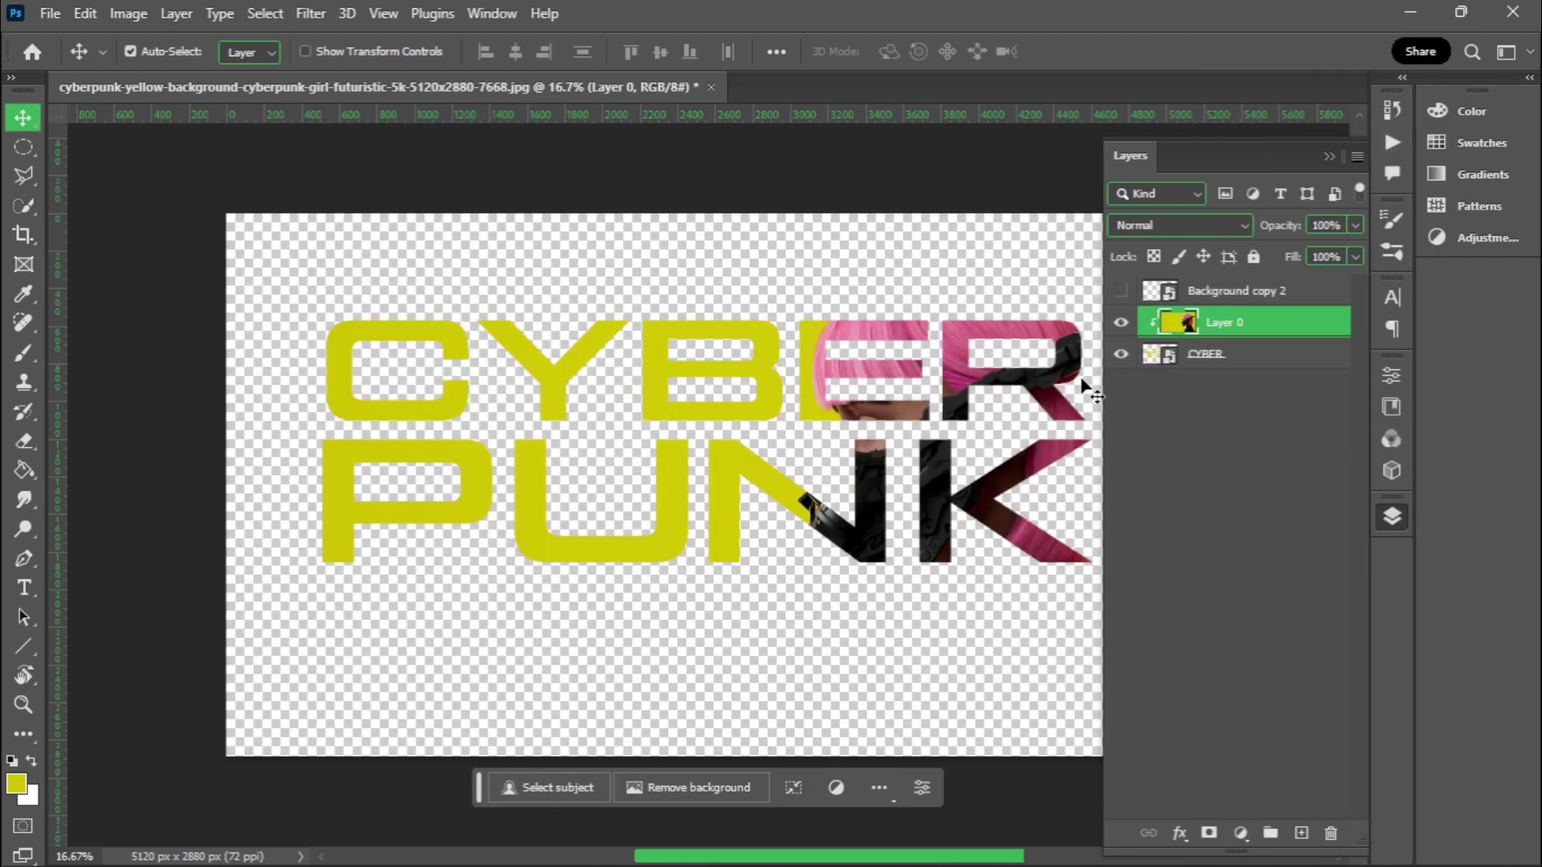
double_click(1121, 291)
left_click(1121, 290)
- Add a dark brown solid colour fill layer
left_click(1240, 833)
left_click(1276, 448)
left_click_drag(1050, 506, 1028, 287)
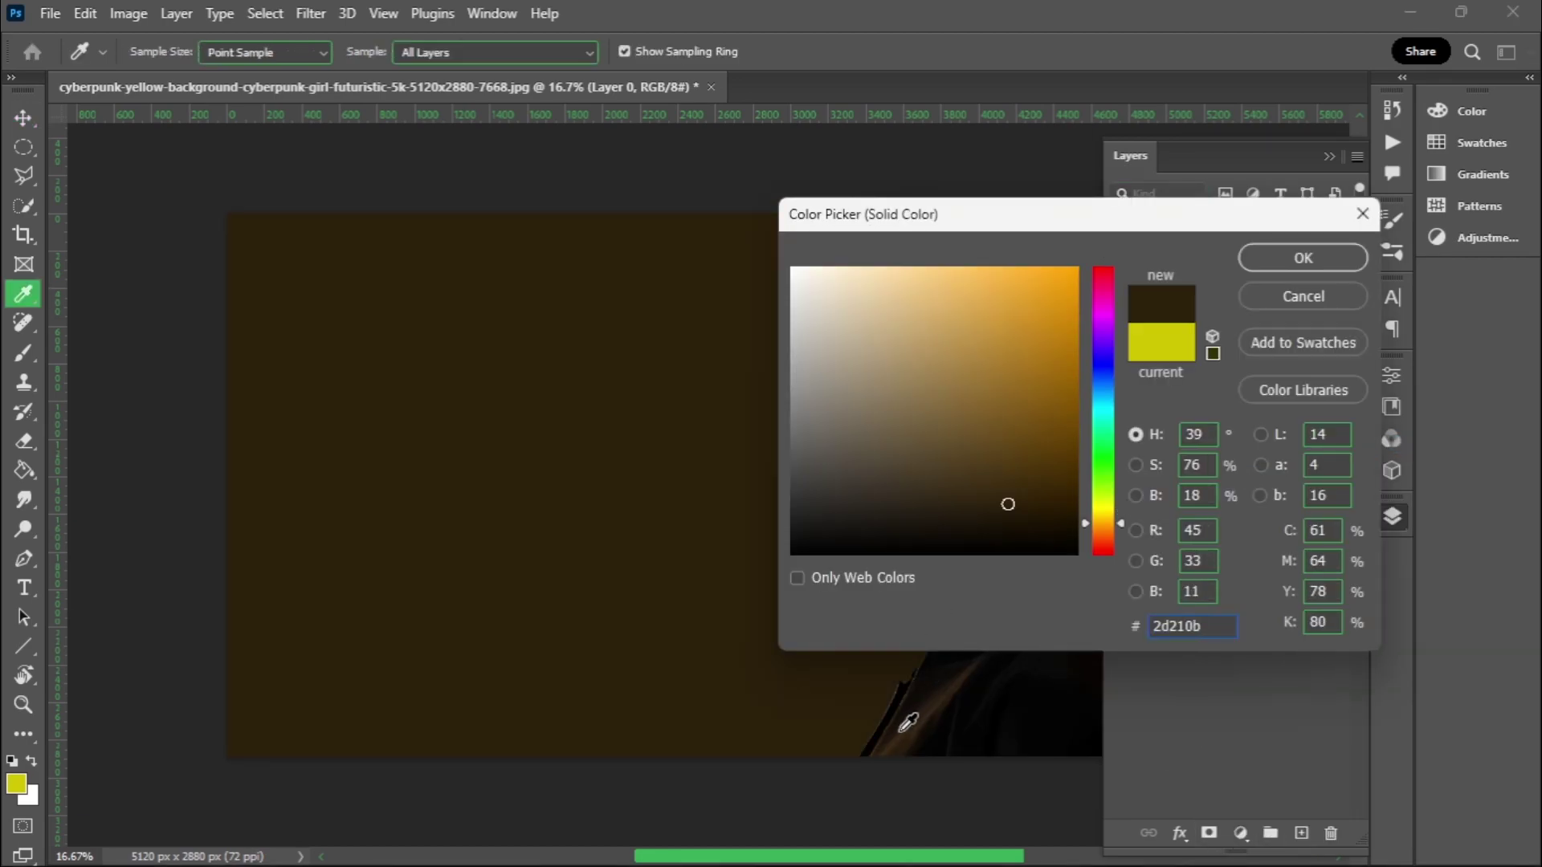
left_click(1294, 257)
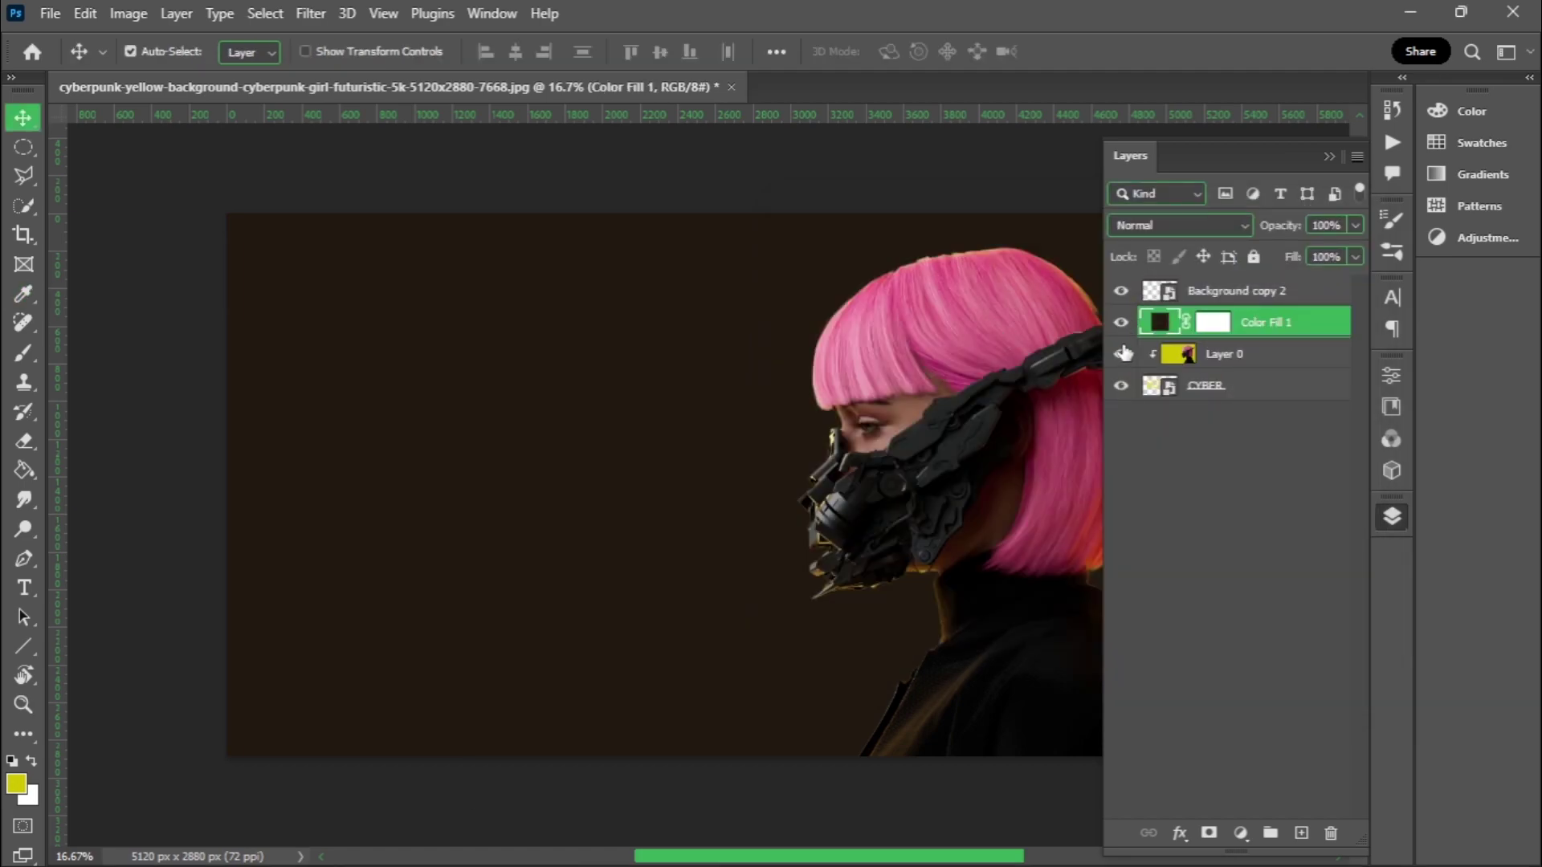
- Move the fill below CYBER, rename it BG, and mask Background copy 2
left_click_drag(1250, 334, 1250, 408)
double_click(1308, 384)
type("BG")
left_click(1262, 330)
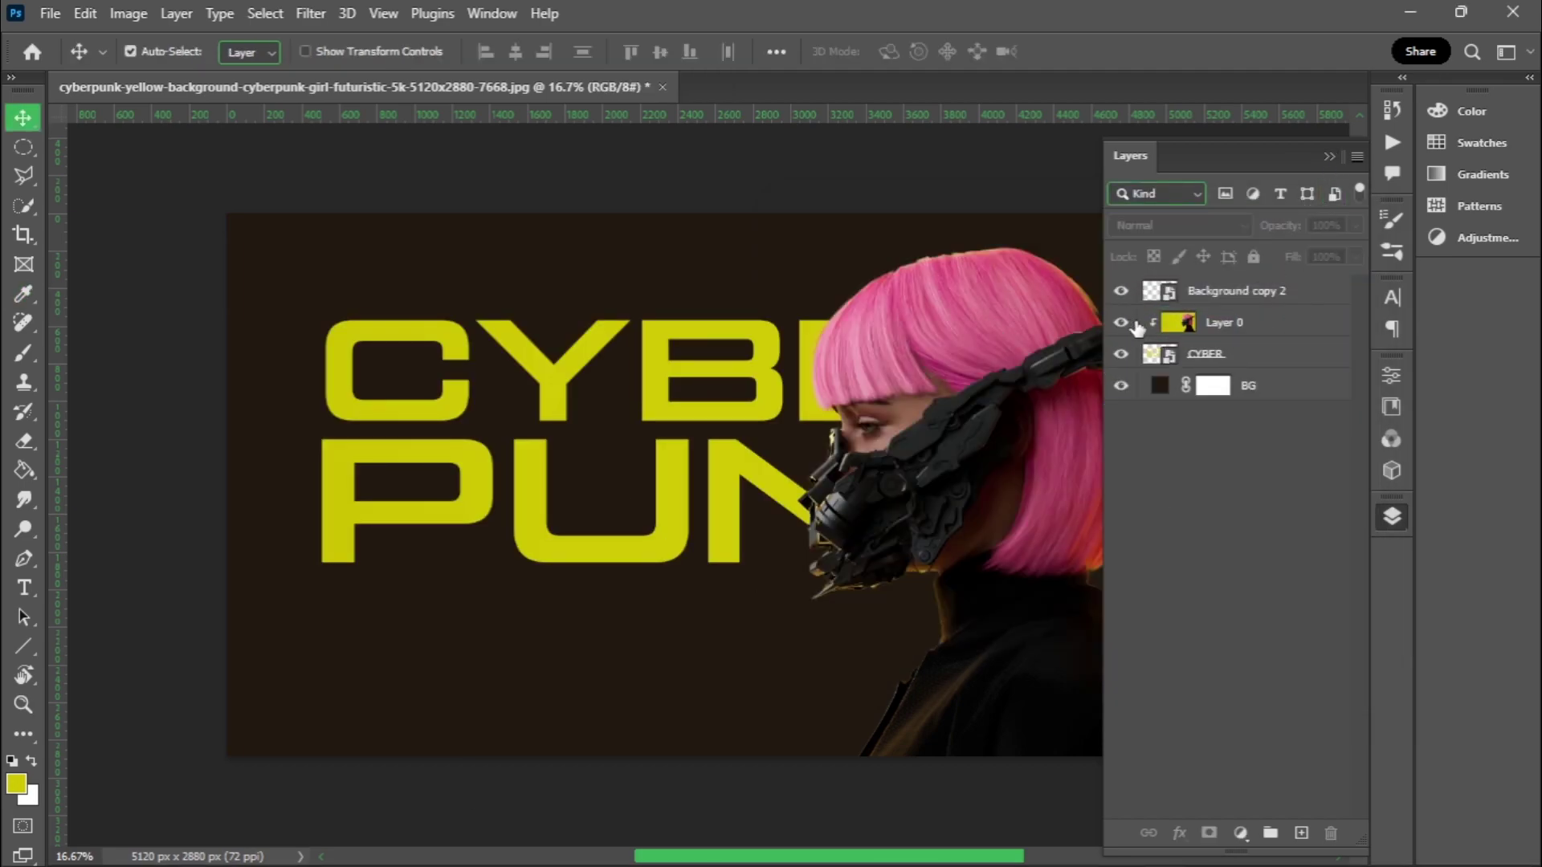
left_click(1237, 290)
left_click(1209, 832)
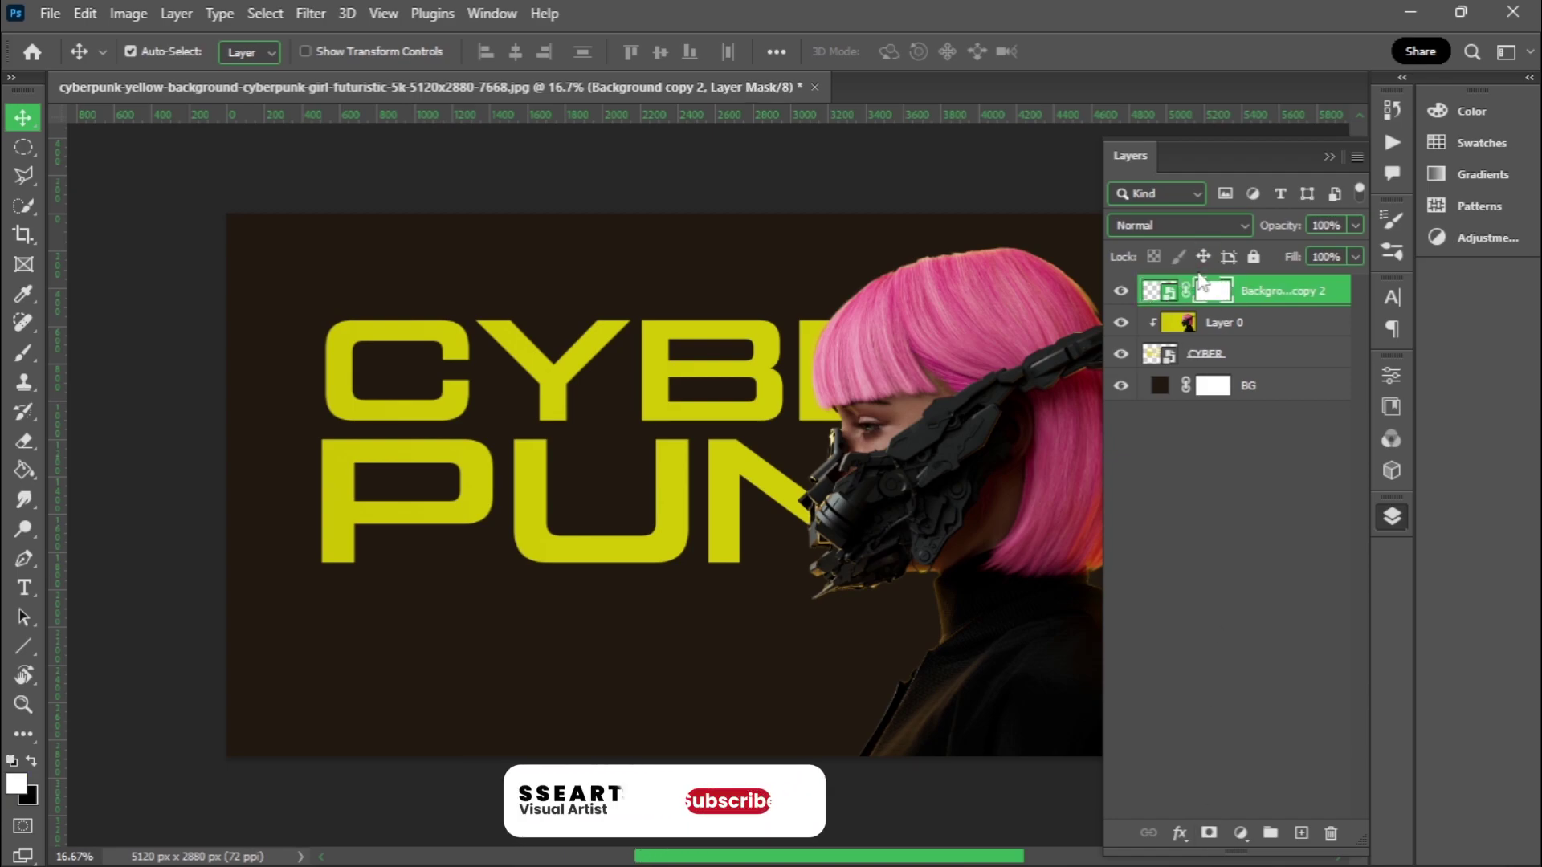
- Limit the girl's mask to the letters, then paint back her hair and jacket
left_click(1328, 159)
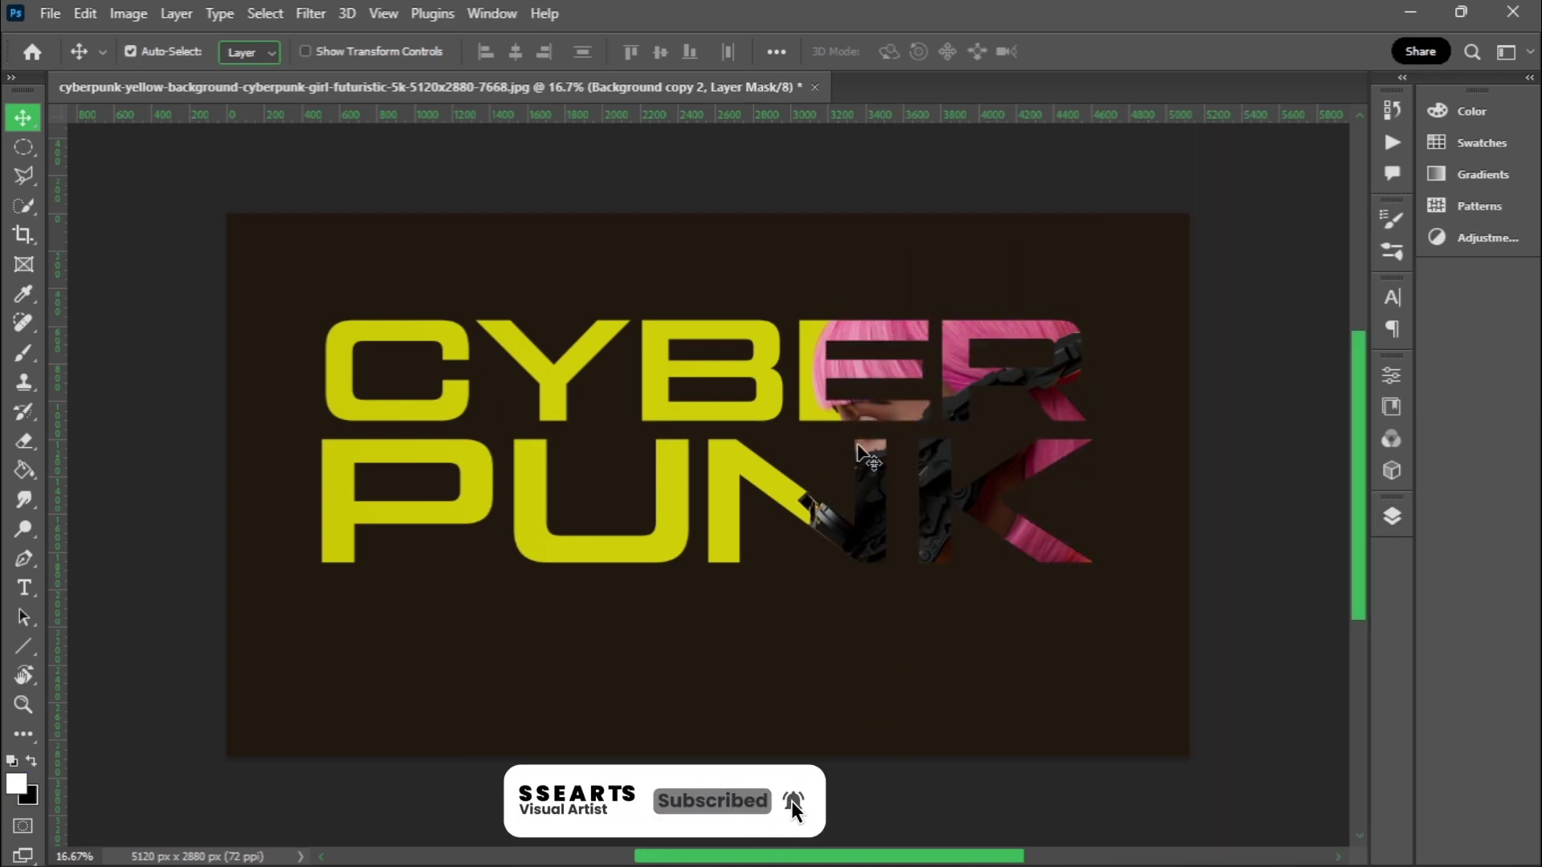
key("b")
right_click(815, 509)
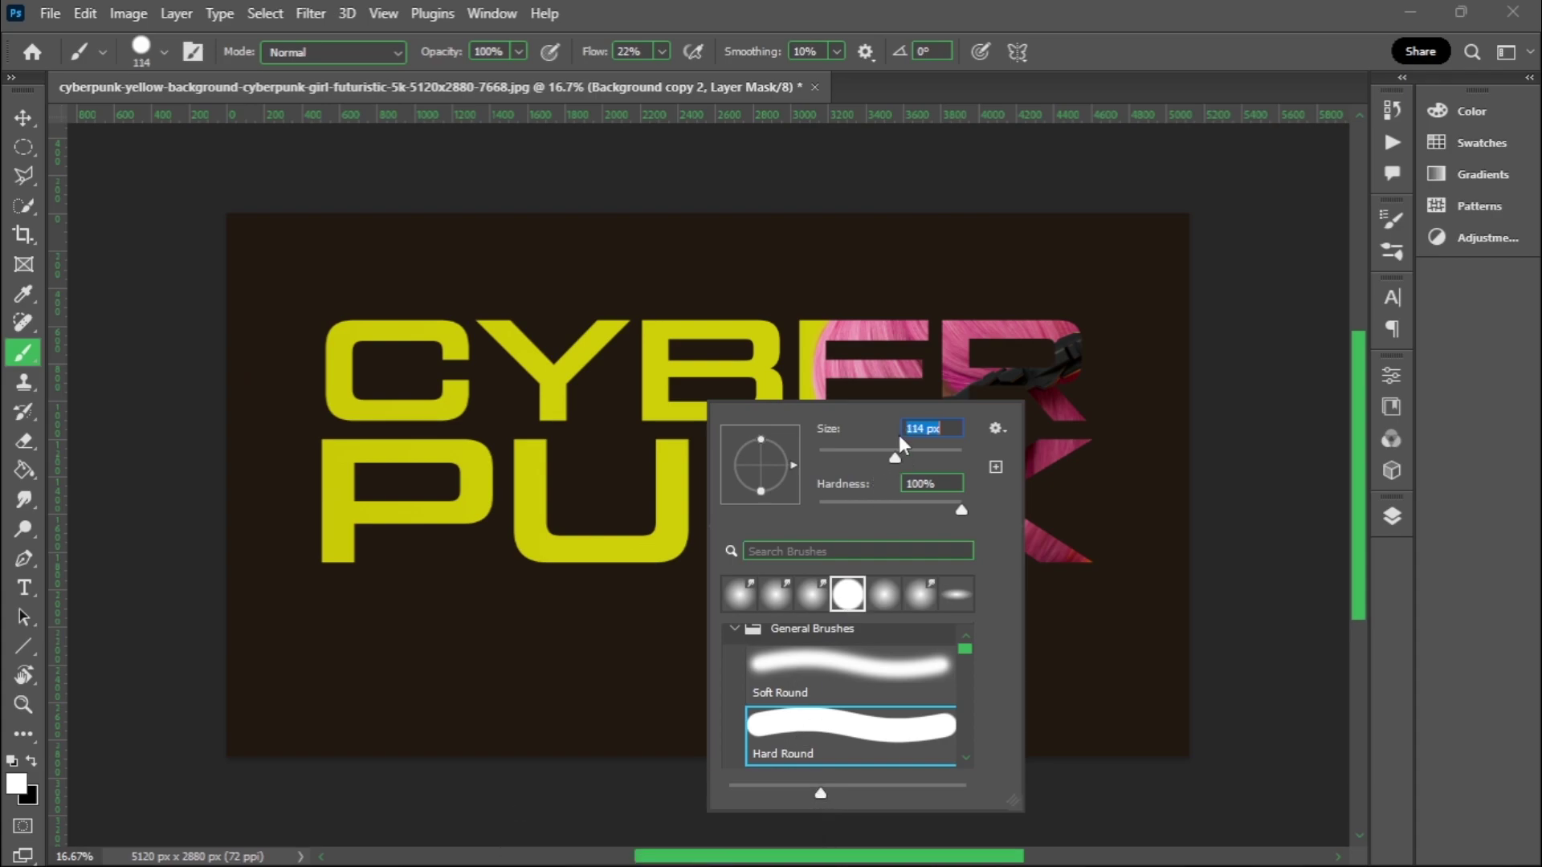
key("Return")
key("shift+0")
mouse_move(899, 303)
left_mouse_down()
mouse_move(873, 306)
mouse_move(952, 267)
mouse_move(1077, 300)
mouse_move(922, 290)
left_mouse_up()
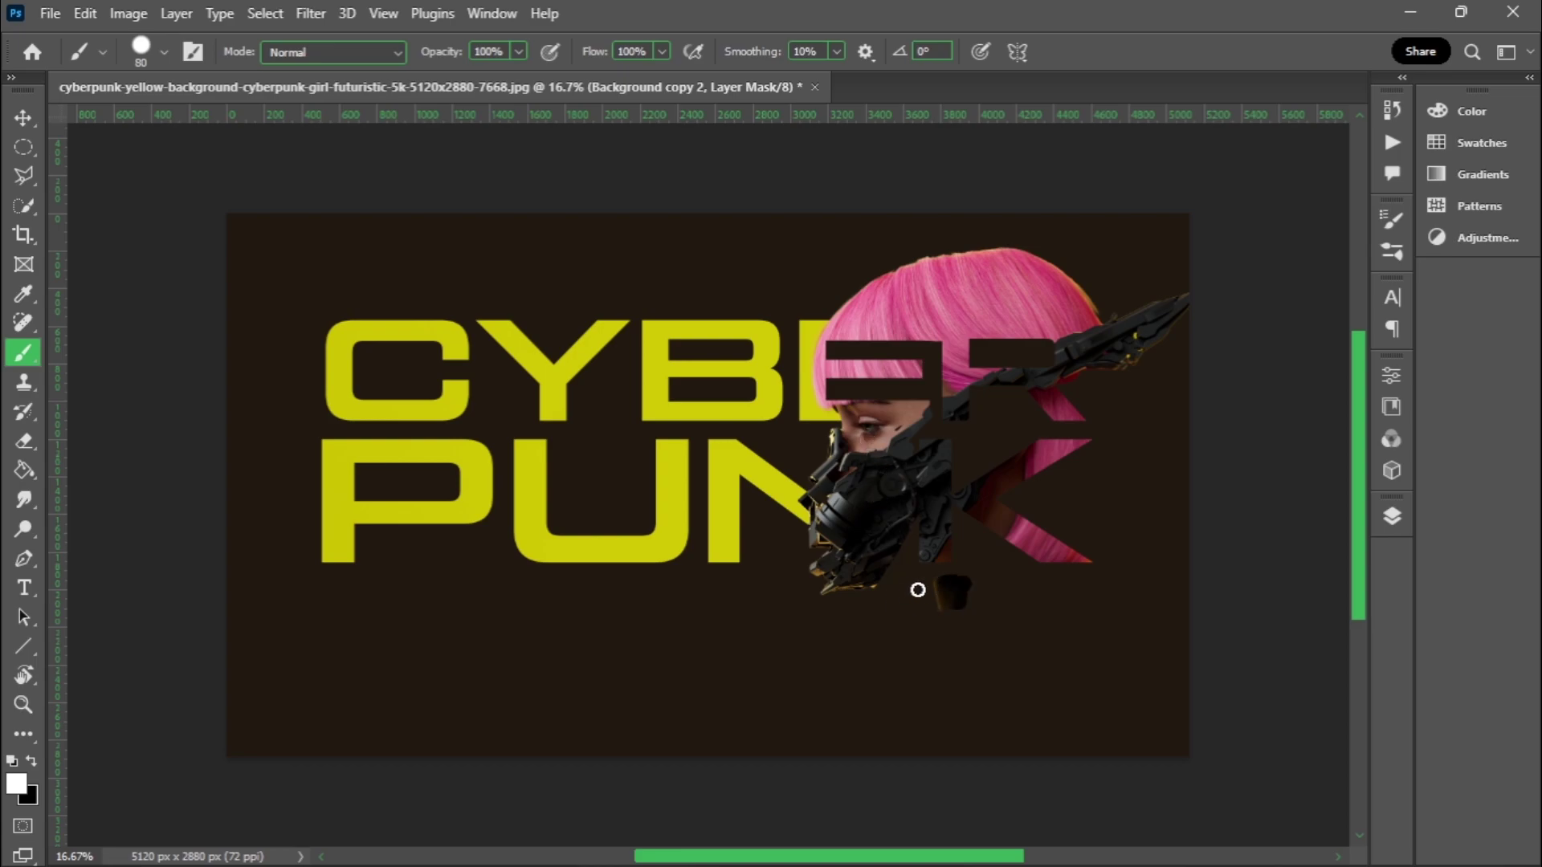
mouse_move(917, 590)
left_mouse_down()
mouse_move(1026, 636)
mouse_move(961, 681)
mouse_move(985, 736)
mouse_move(946, 657)
left_mouse_up()
mouse_move(975, 605)
left_mouse_down()
mouse_move(1122, 609)
mouse_move(1050, 517)
mouse_move(1068, 457)
mouse_move(1105, 437)
mouse_move(1127, 471)
mouse_move(1089, 384)
left_mouse_up()
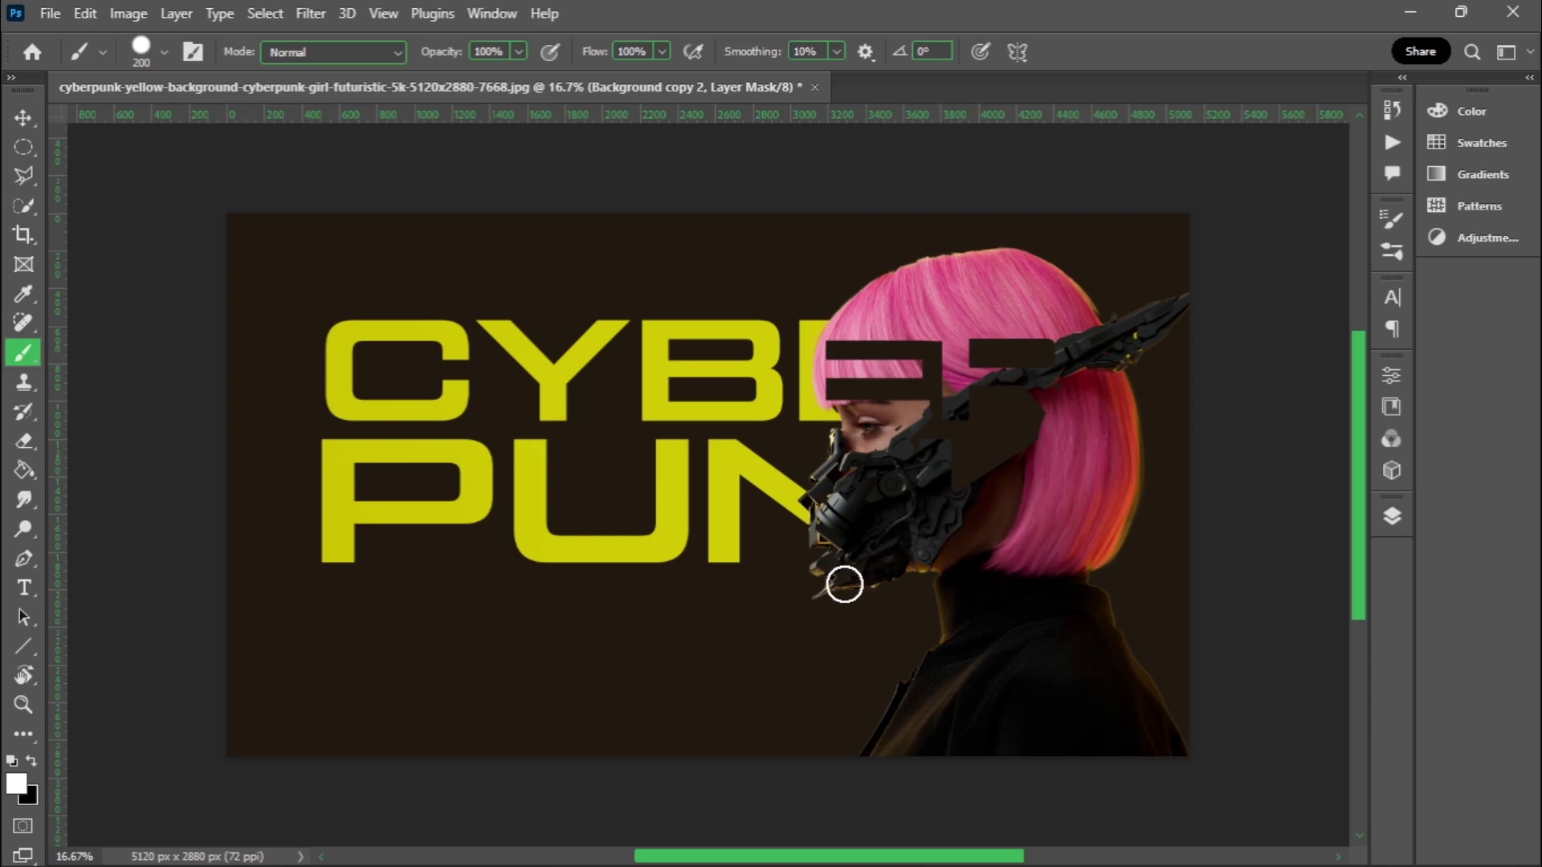
- Duplicate the CYBER layer under Layer 0 and clip Layer 0 to it
left_click(23, 117)
left_click(516, 344)
key("F7")
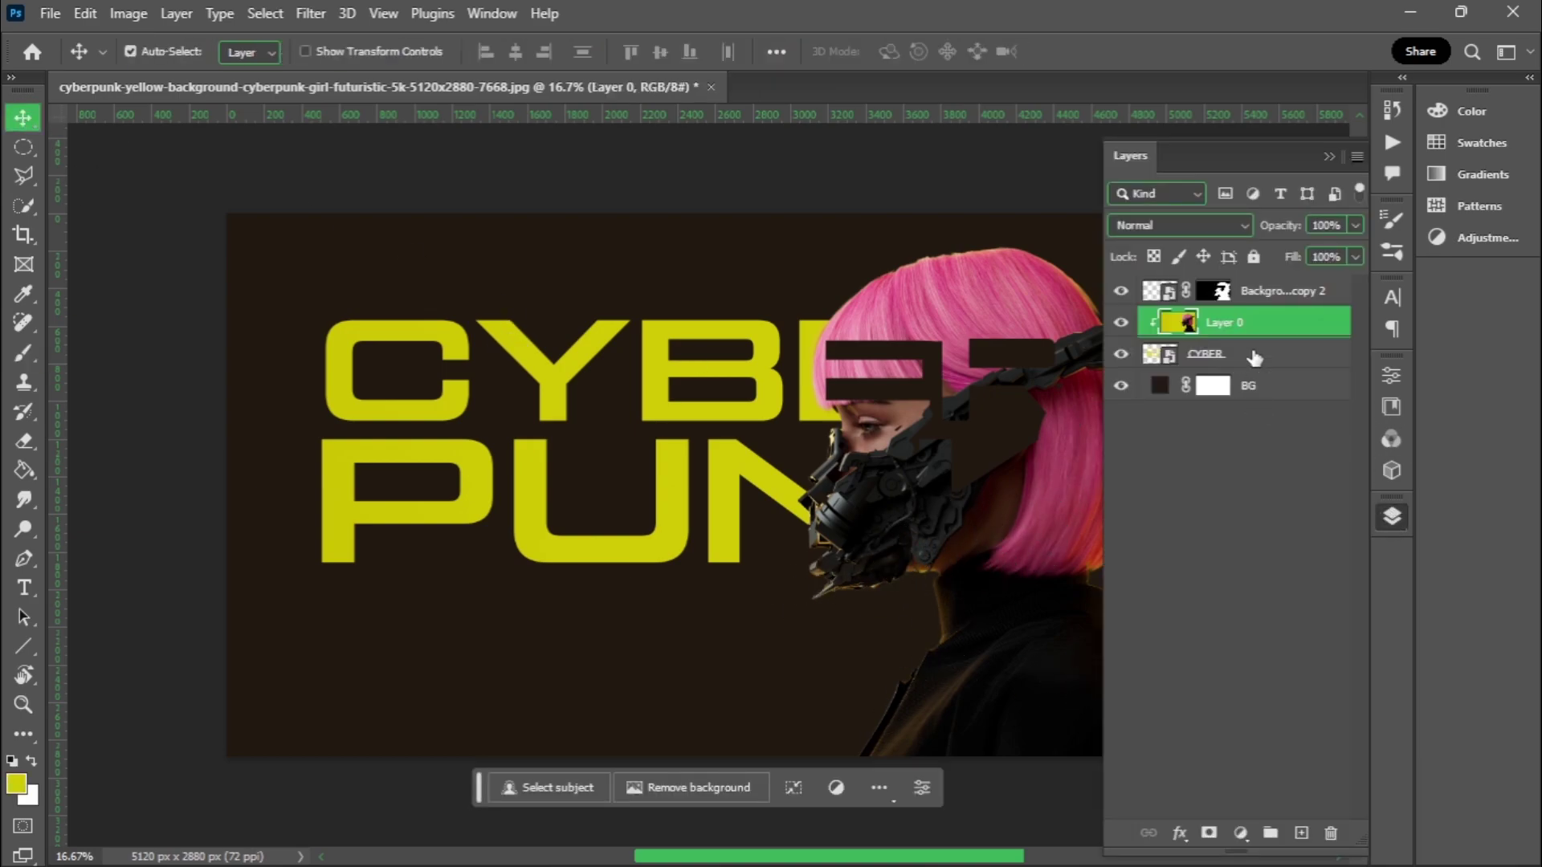
left_click_drag(1257, 322, 1226, 381)
left_click(1212, 322)
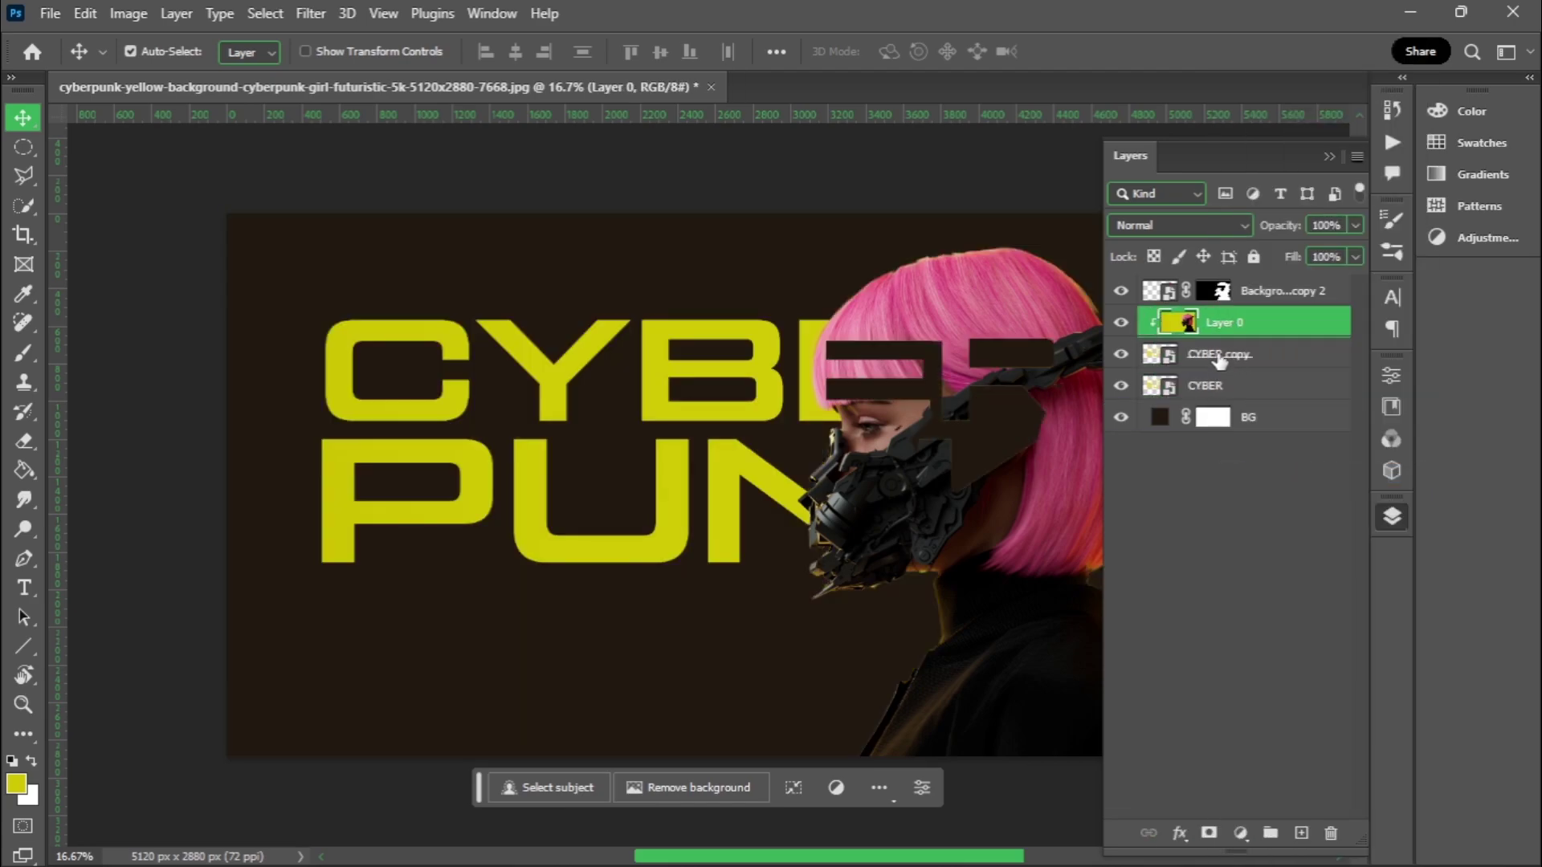
- Apply a Gaussian Blur of about radius 20 to the CYBER layer
left_click(1204, 388)
left_click(311, 14)
left_click(642, 373)
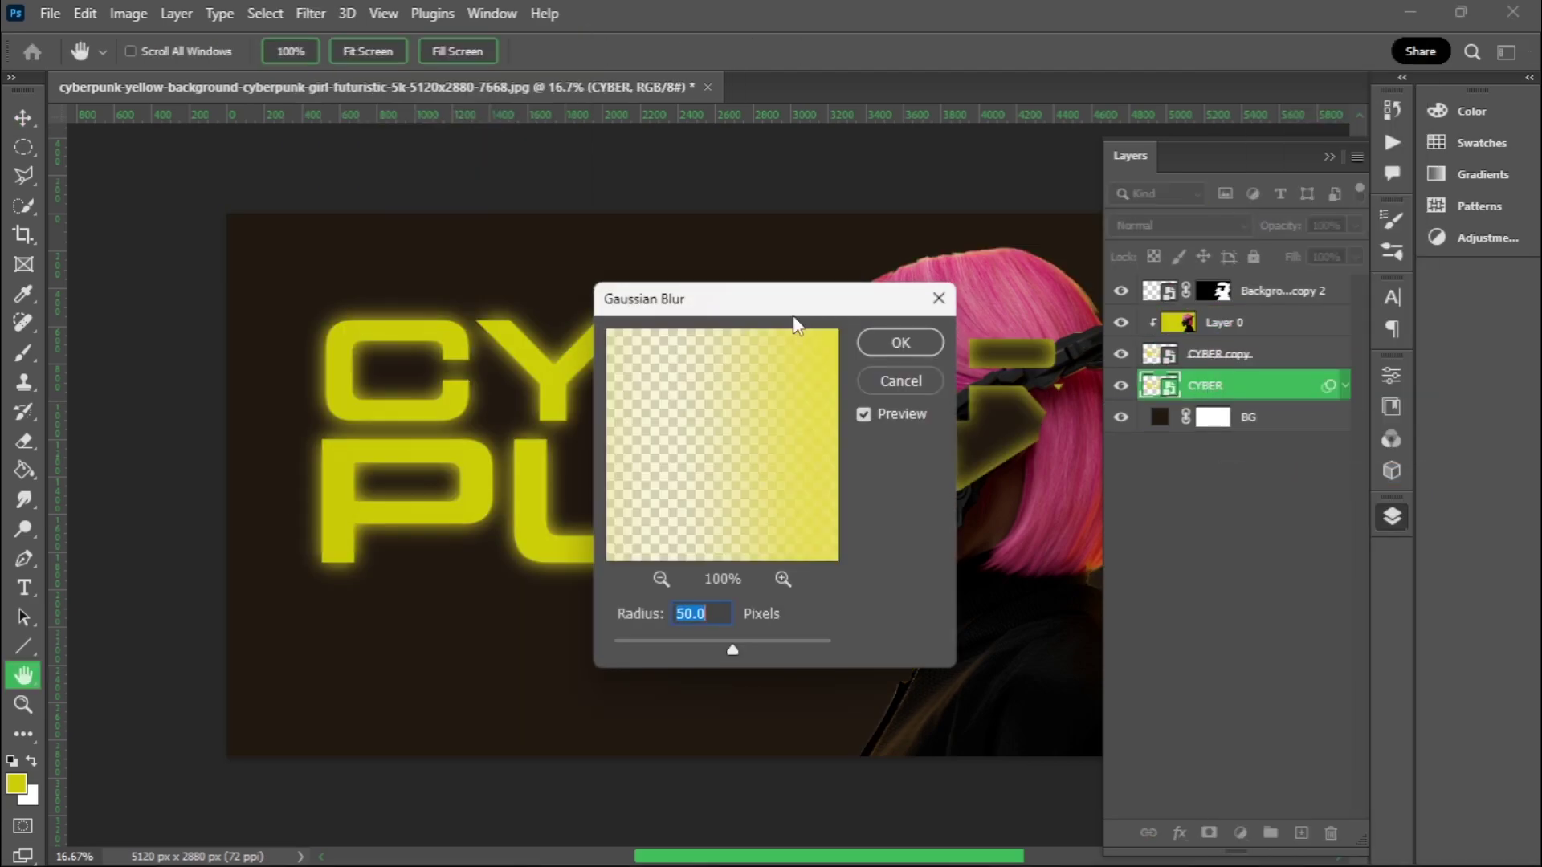
left_click_drag(666, 301, 892, 343)
mouse_move(955, 685)
left_mouse_down()
mouse_move(877, 686)
mouse_move(941, 687)
left_mouse_up()
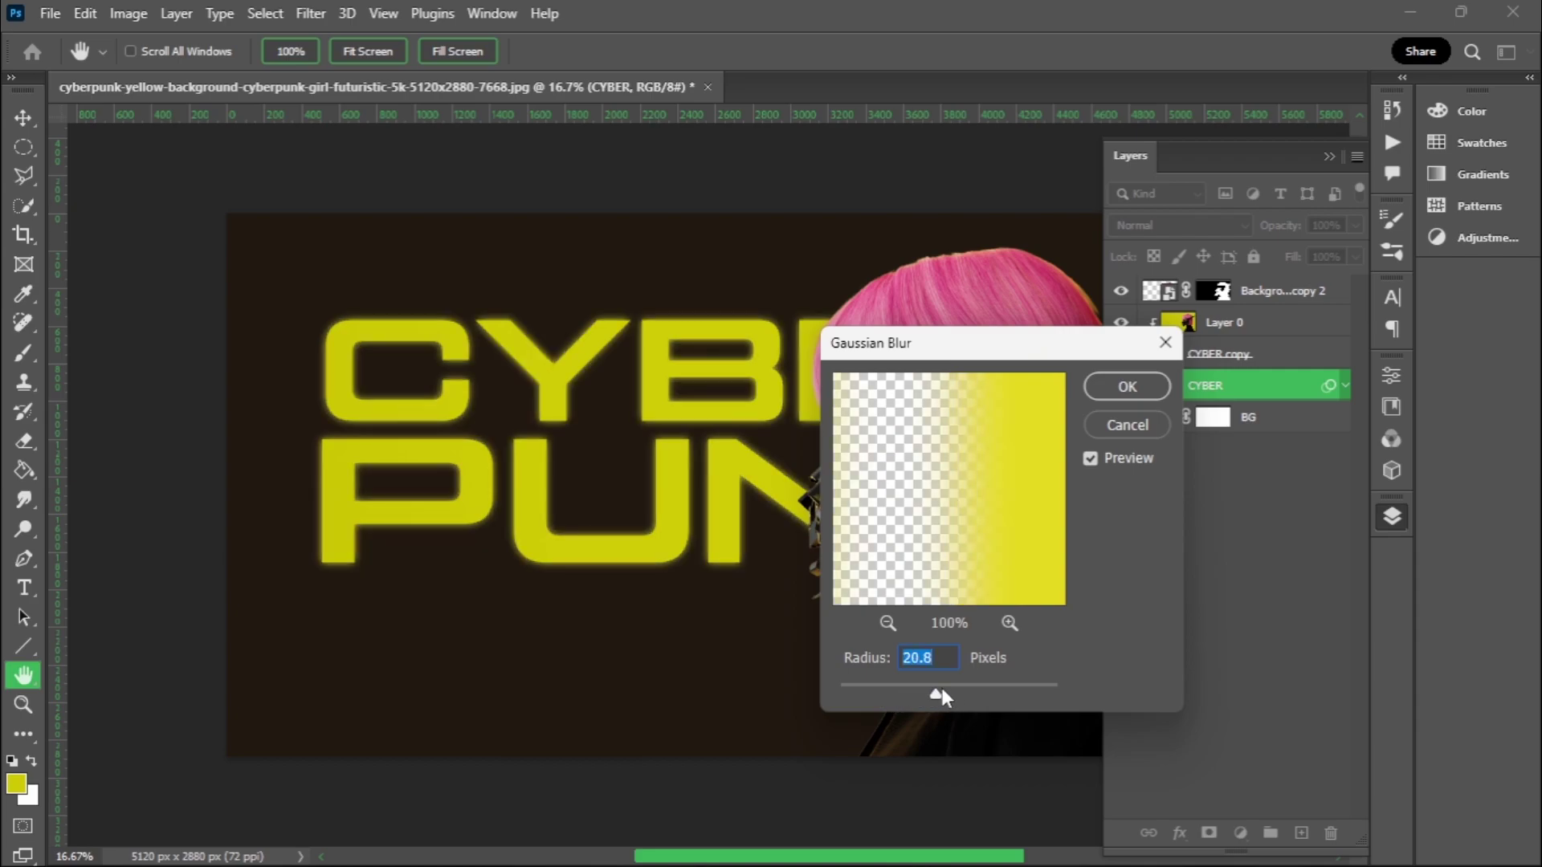
left_click(1127, 386)
- Duplicate the blurred CYBER layer and give the copy a stronger blur
key("ctrl+j")
double_click(1234, 434)
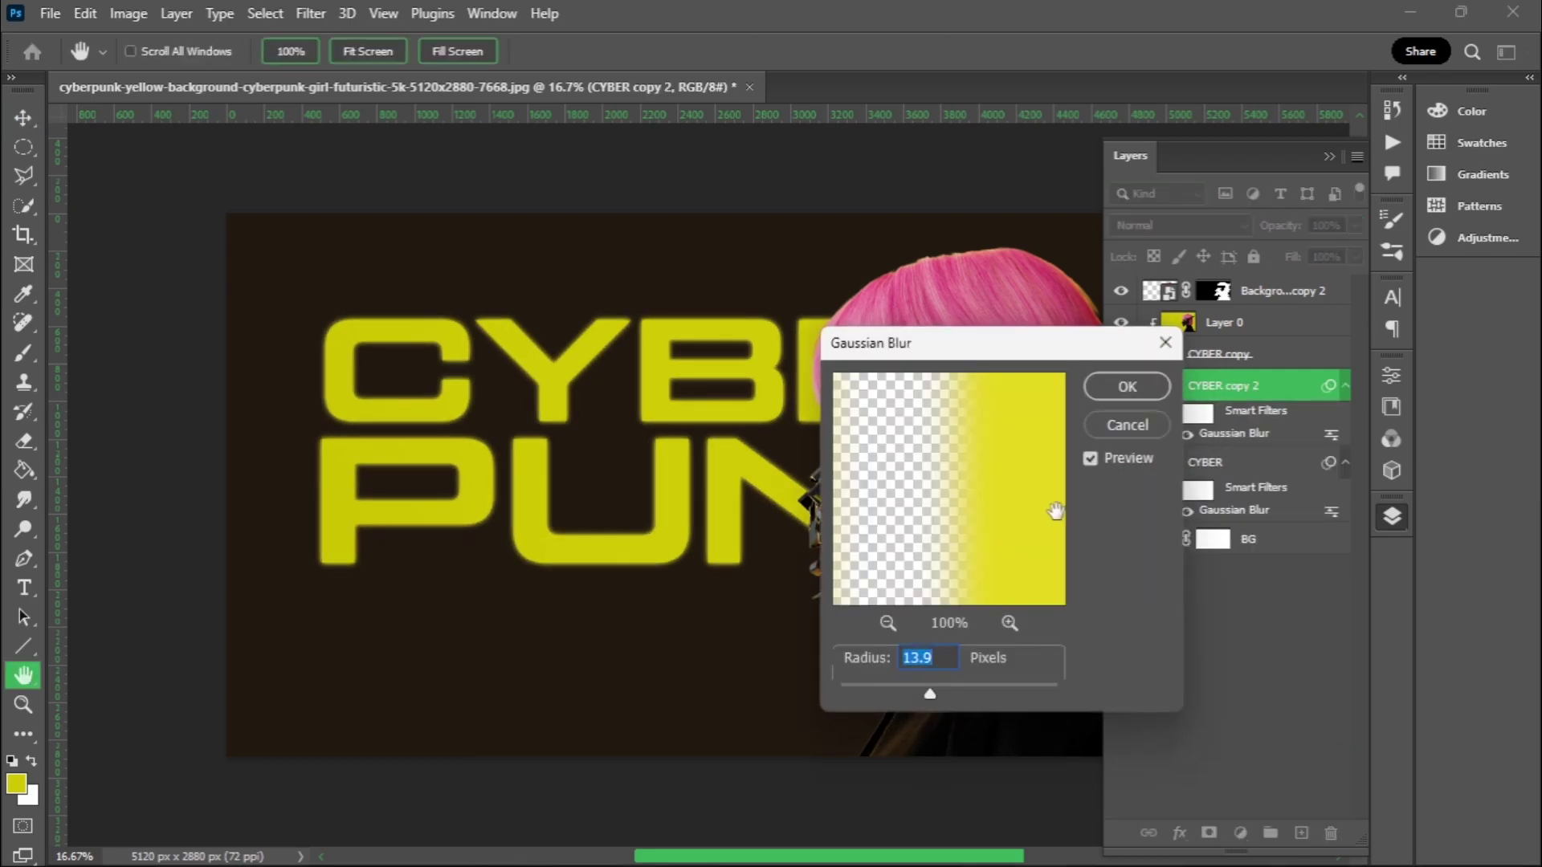
left_click_drag(932, 699, 944, 697)
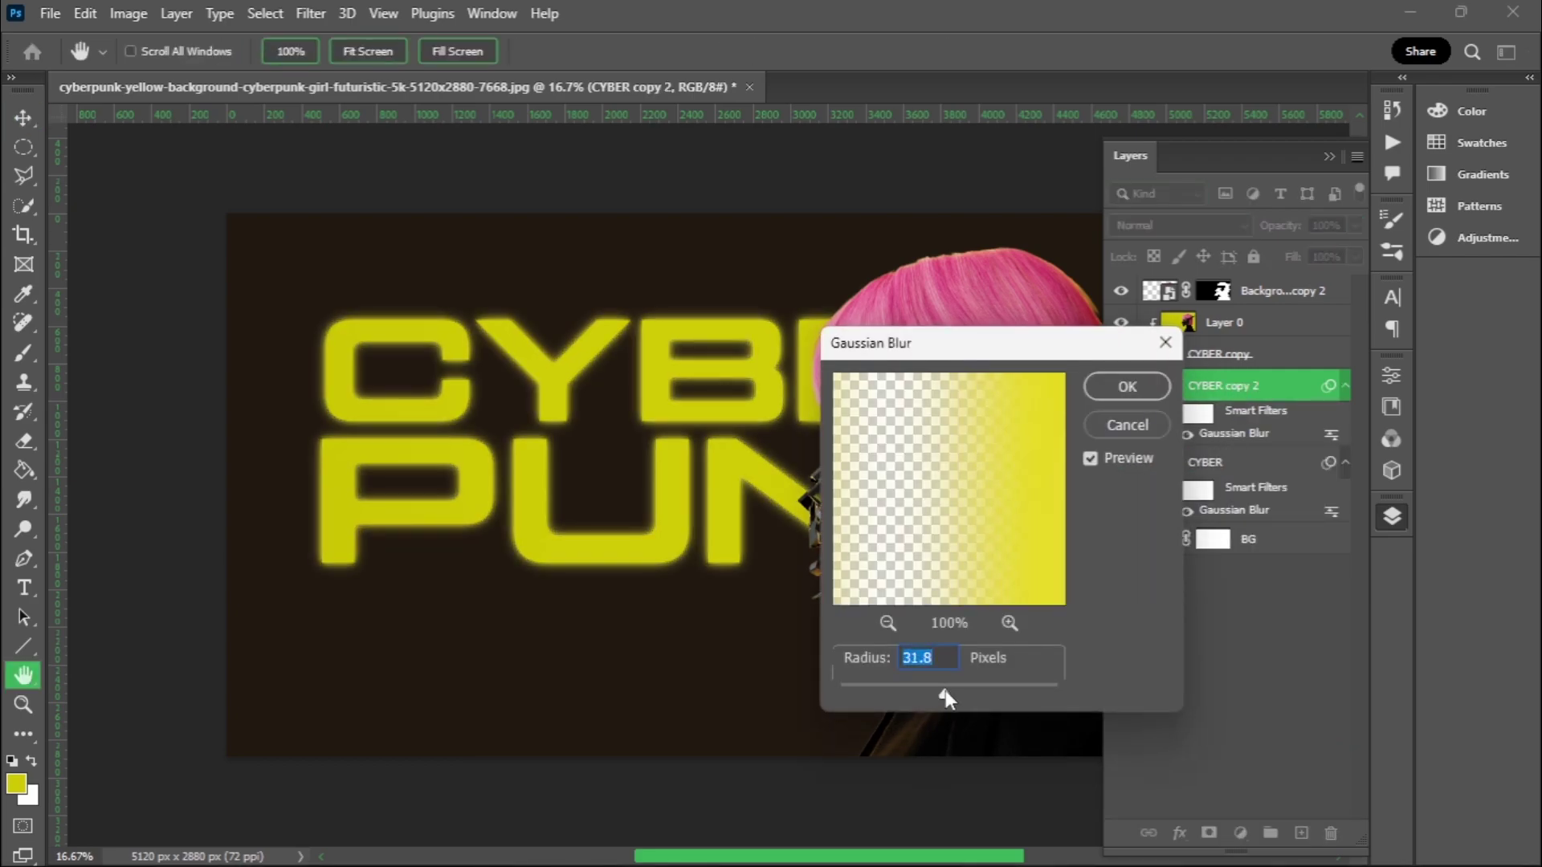
left_click(1128, 386)
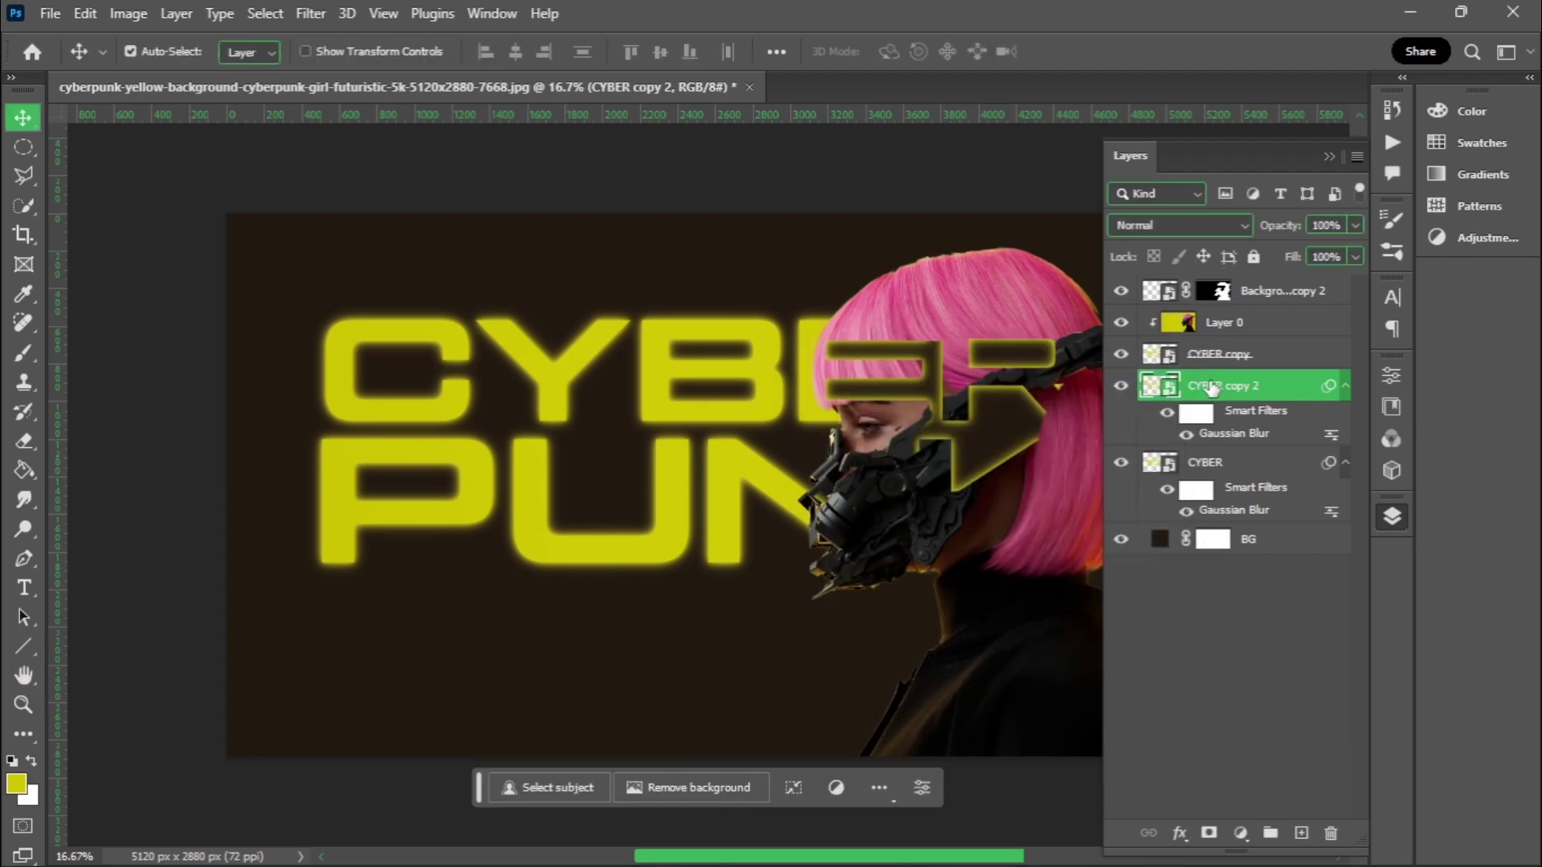
- Add a third copy blurred at radius 92.7 and group the blurred layers
left_click_drag(1239, 393, 1301, 833)
double_click(1233, 433)
left_click_drag(945, 689, 970, 689)
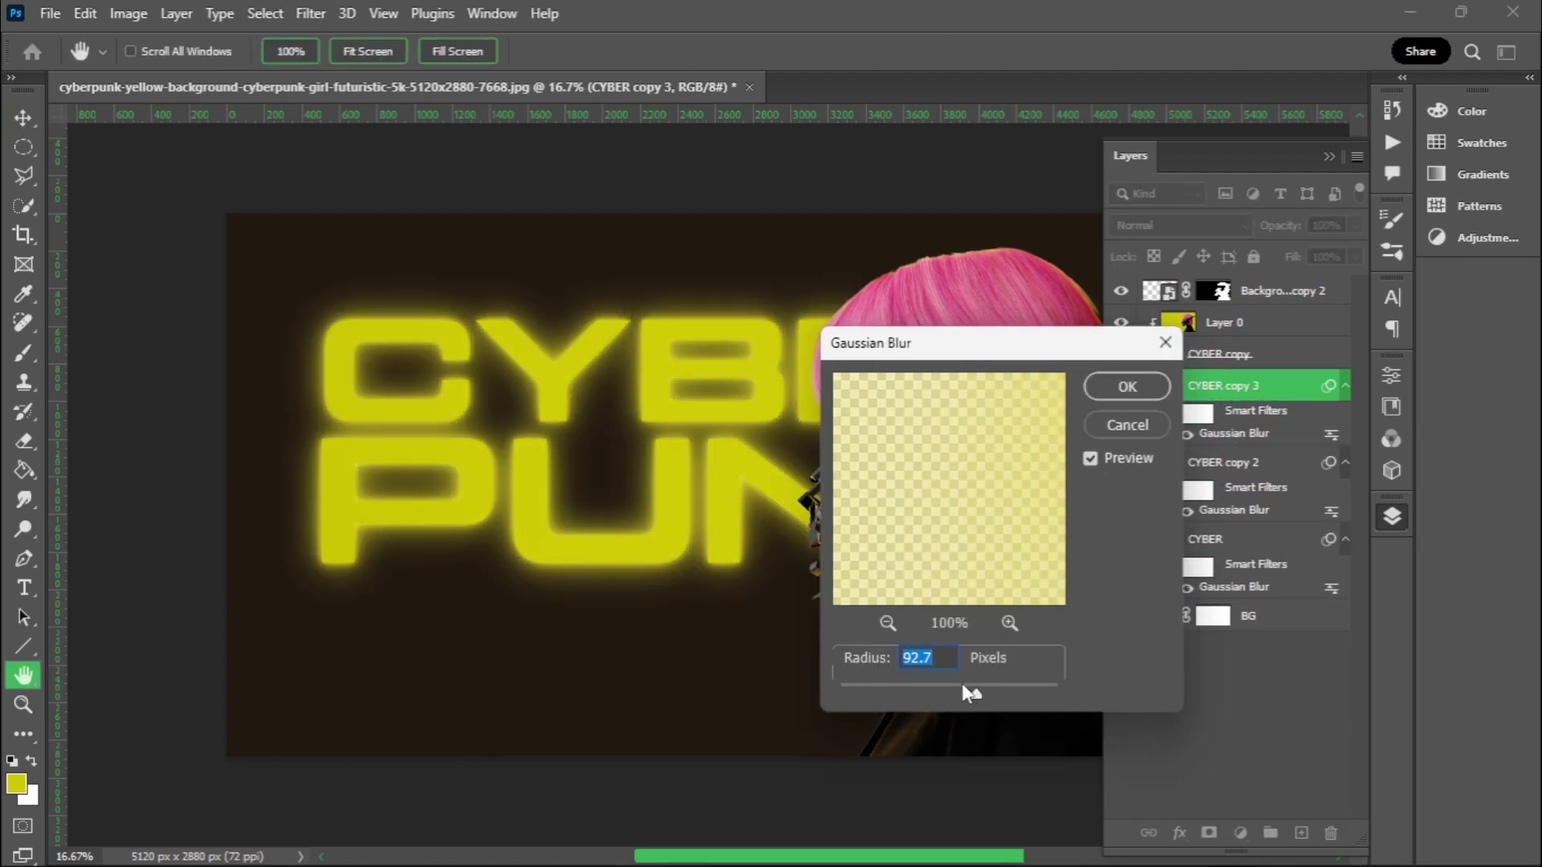
left_click(1128, 387)
left_click(1213, 539, "shift")
mouse_move(1237, 546)
left_mouse_down()
mouse_move(1278, 681)
mouse_move(1270, 833)
left_mouse_up()
- Name the group GLOW, give it an inverted mask, and set a low-flow brush
key("Return")
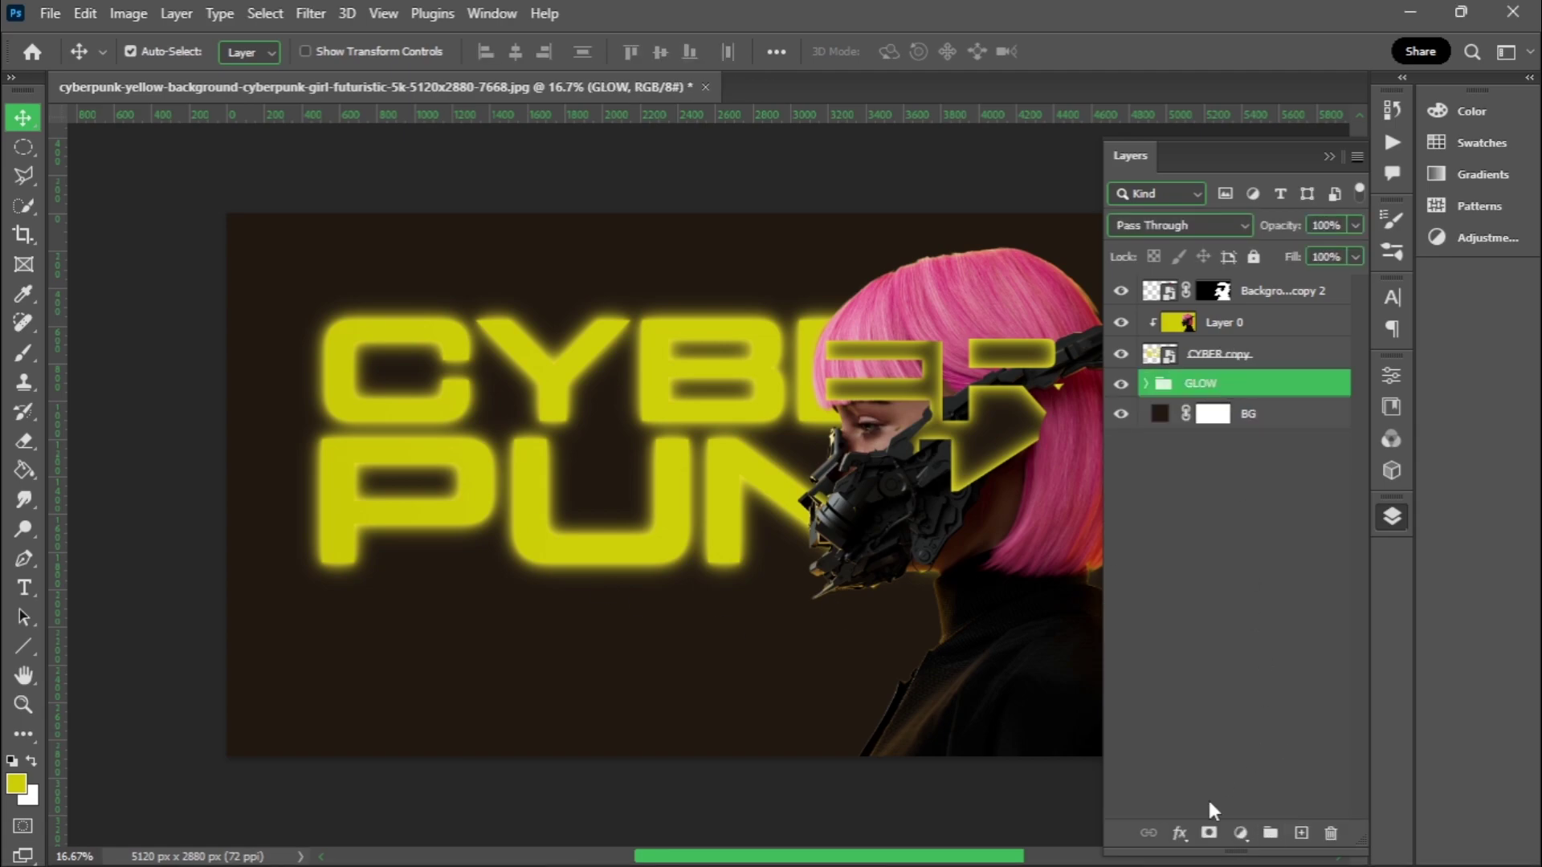
left_click(1209, 832)
key("ctrl+i")
key("b")
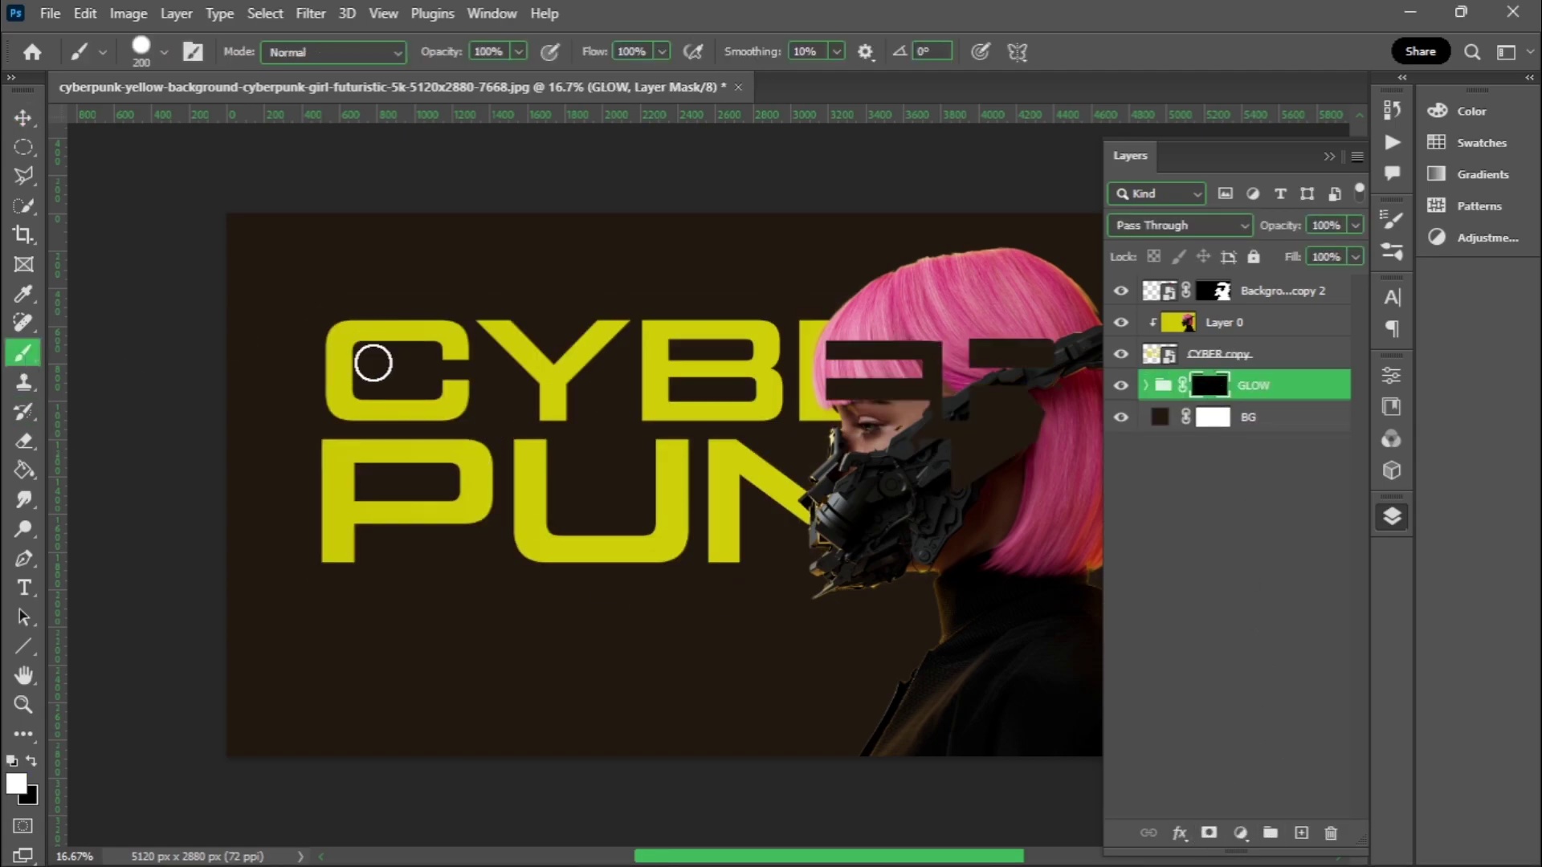
right_click(368, 354)
left_click(661, 51)
left_click_drag(667, 75, 593, 80)
- Paint the glow back around the C, E and B letters
mouse_move(345, 331)
left_mouse_down()
mouse_move(461, 397)
mouse_move(482, 481)
mouse_move(385, 345)
mouse_move(378, 533)
mouse_move(652, 371)
left_mouse_up()
key("bracketright")
key("bracketright")
key("bracketright")
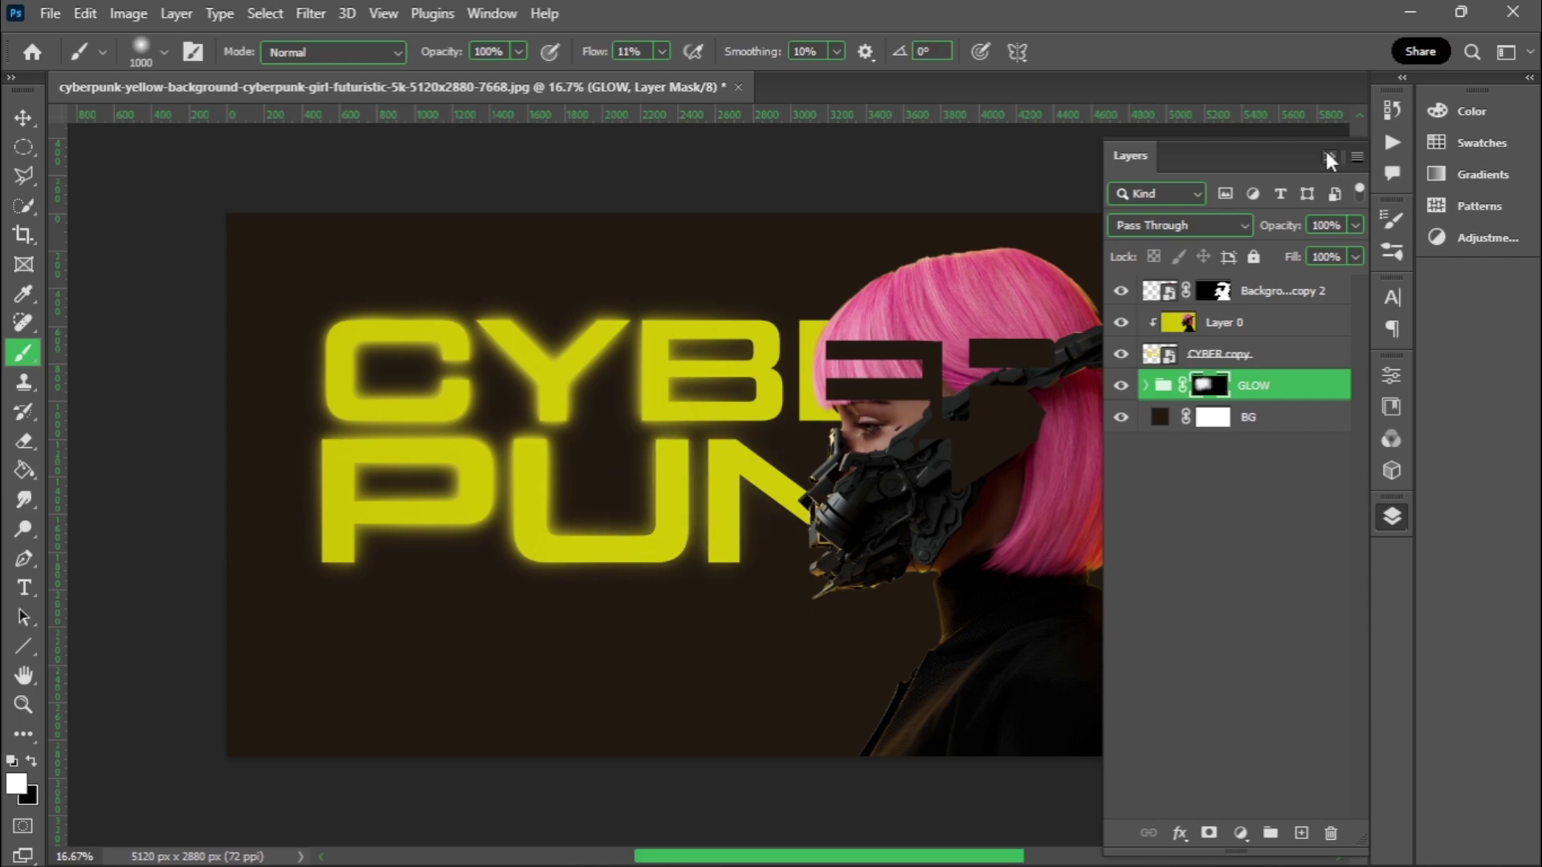
left_click(1329, 156)
key("bracketleft")
key("bracketleft")
key("bracketleft")
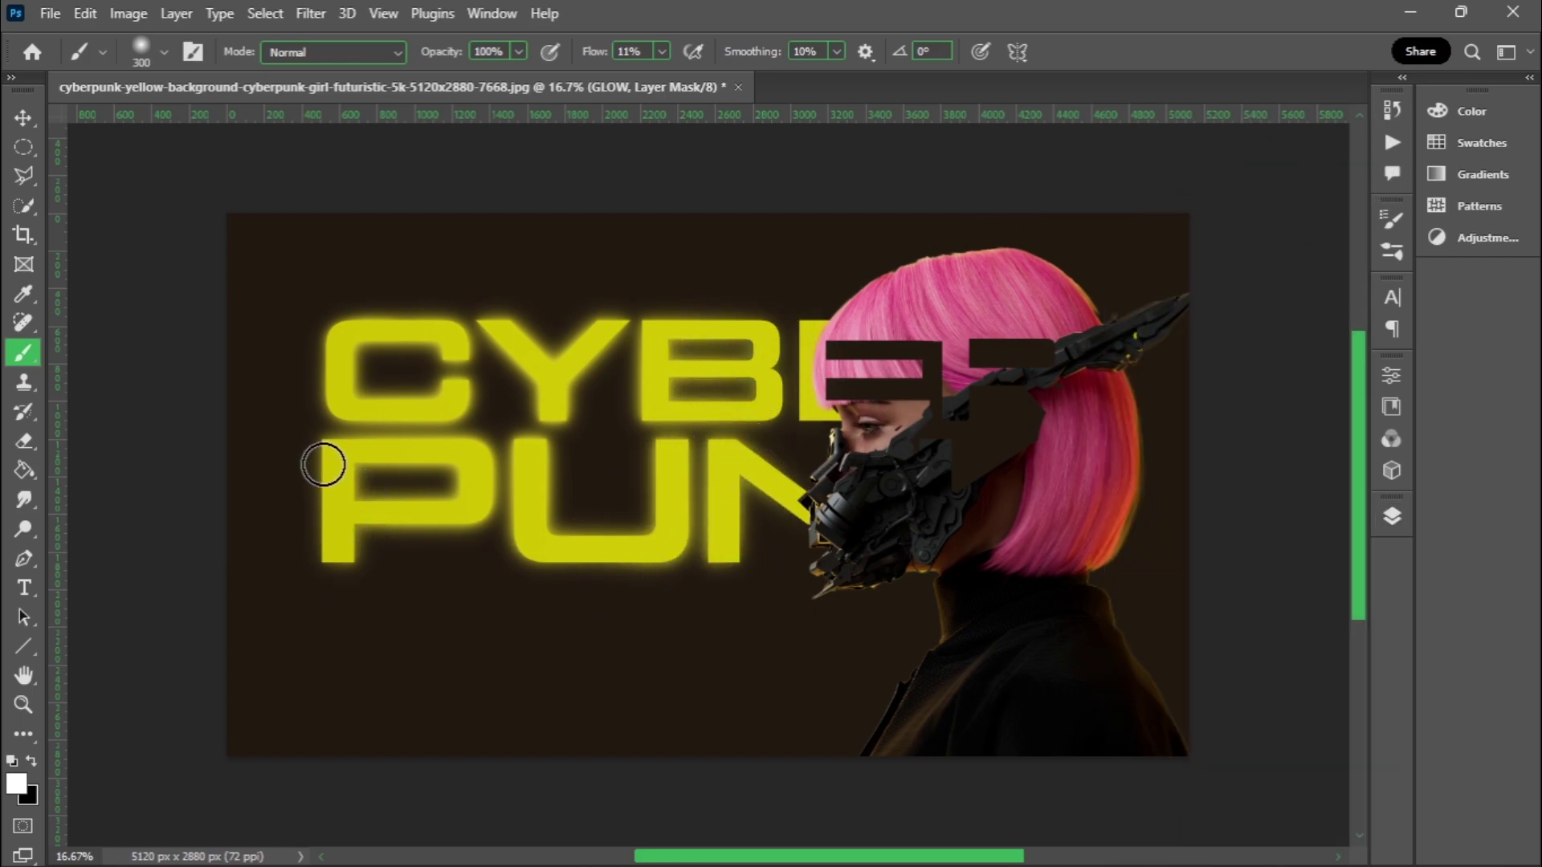
left_click_drag(807, 307, 819, 418)
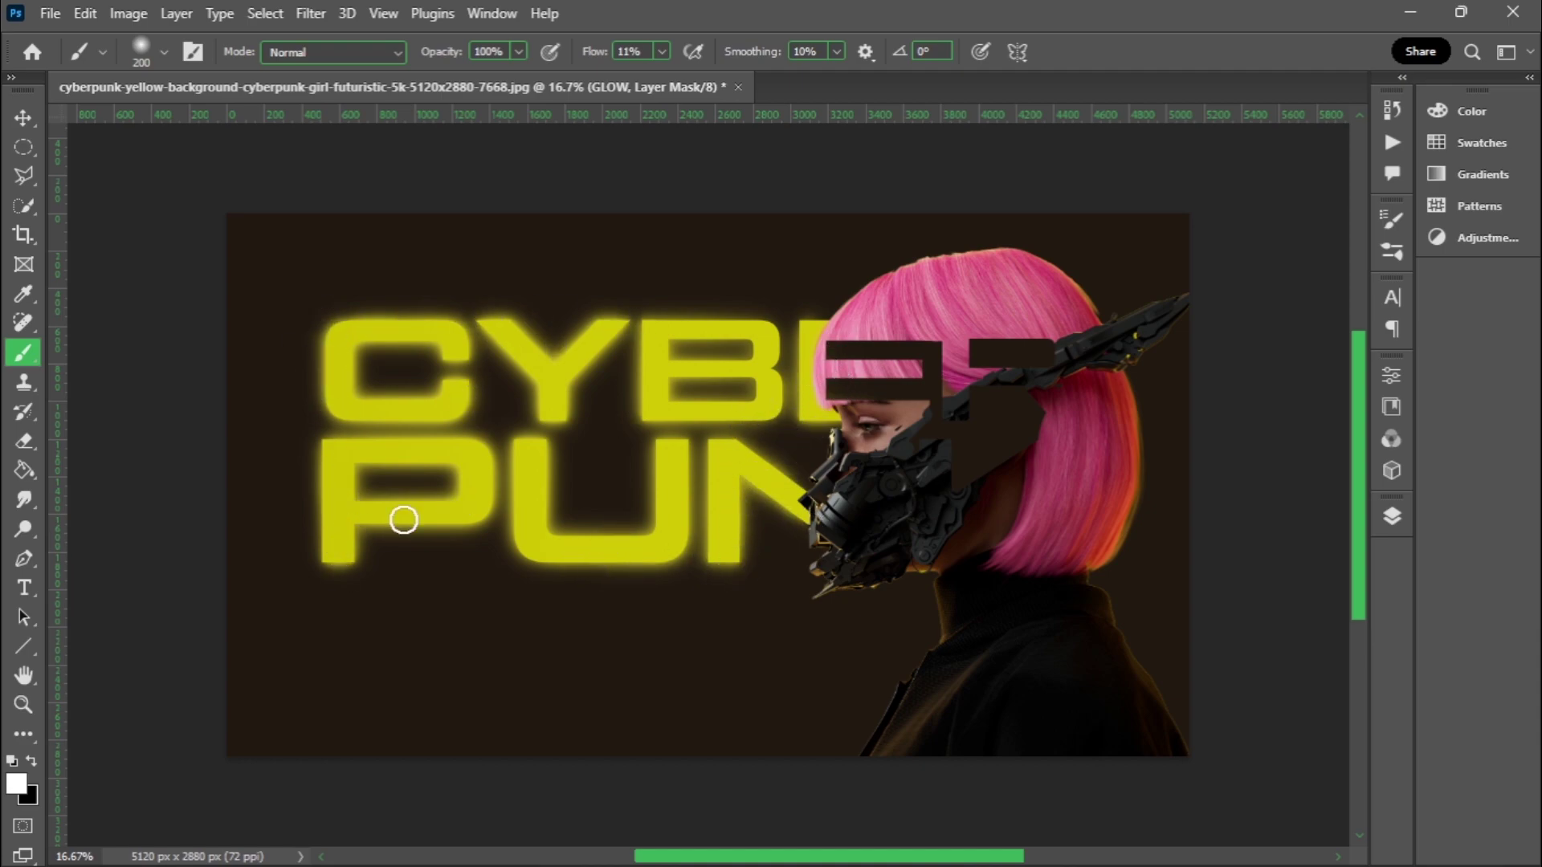
left_click_drag(765, 332, 687, 441)
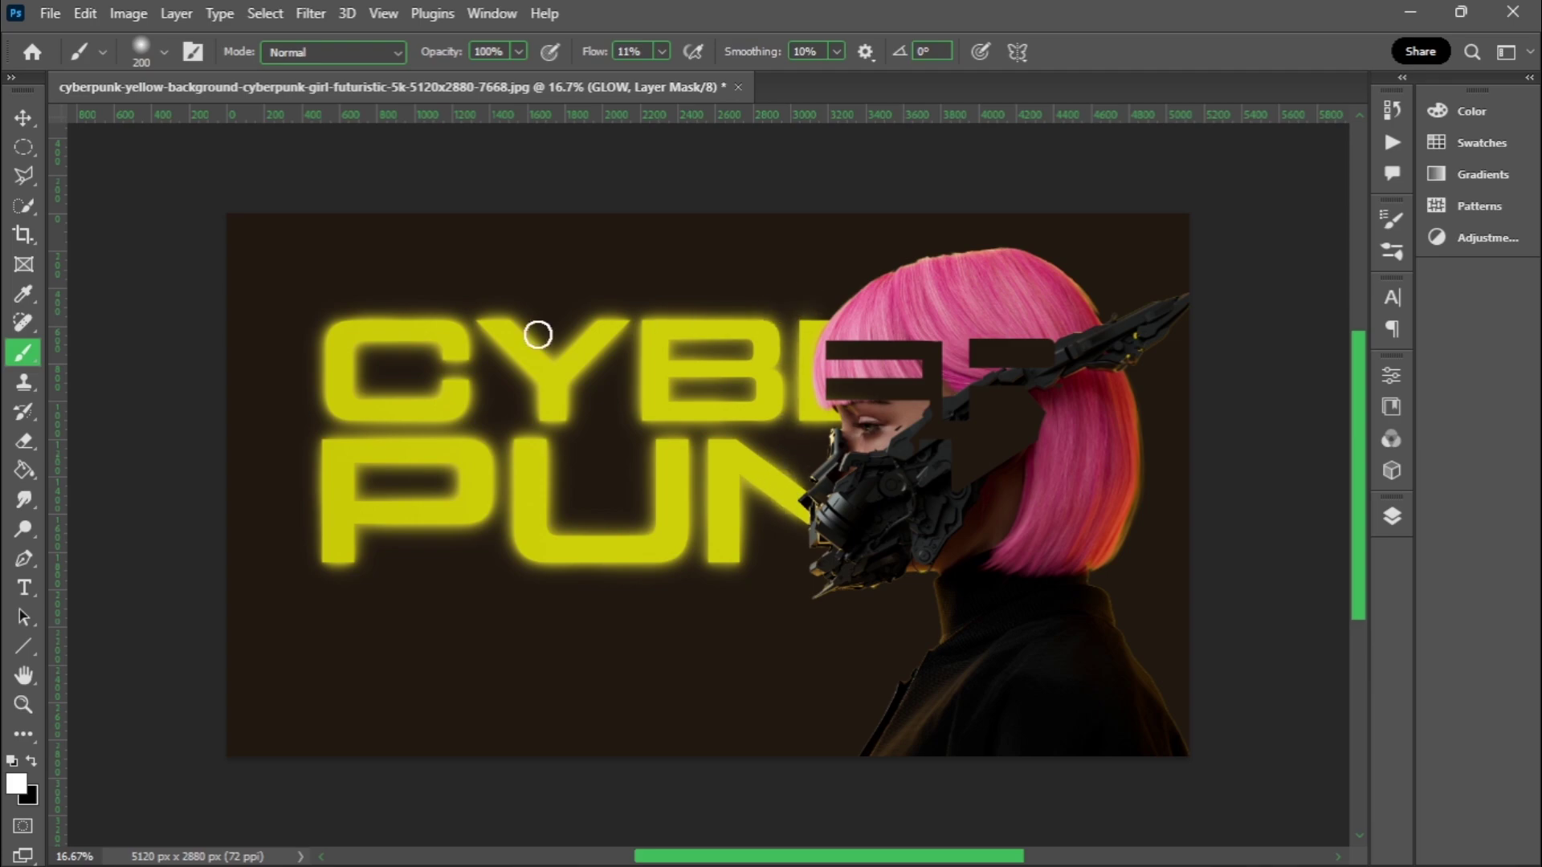
- Duplicate the CYBER copy layer and re-clip Layer 0 to the text
key("v")
left_click(1392, 516)
left_click(1221, 353)
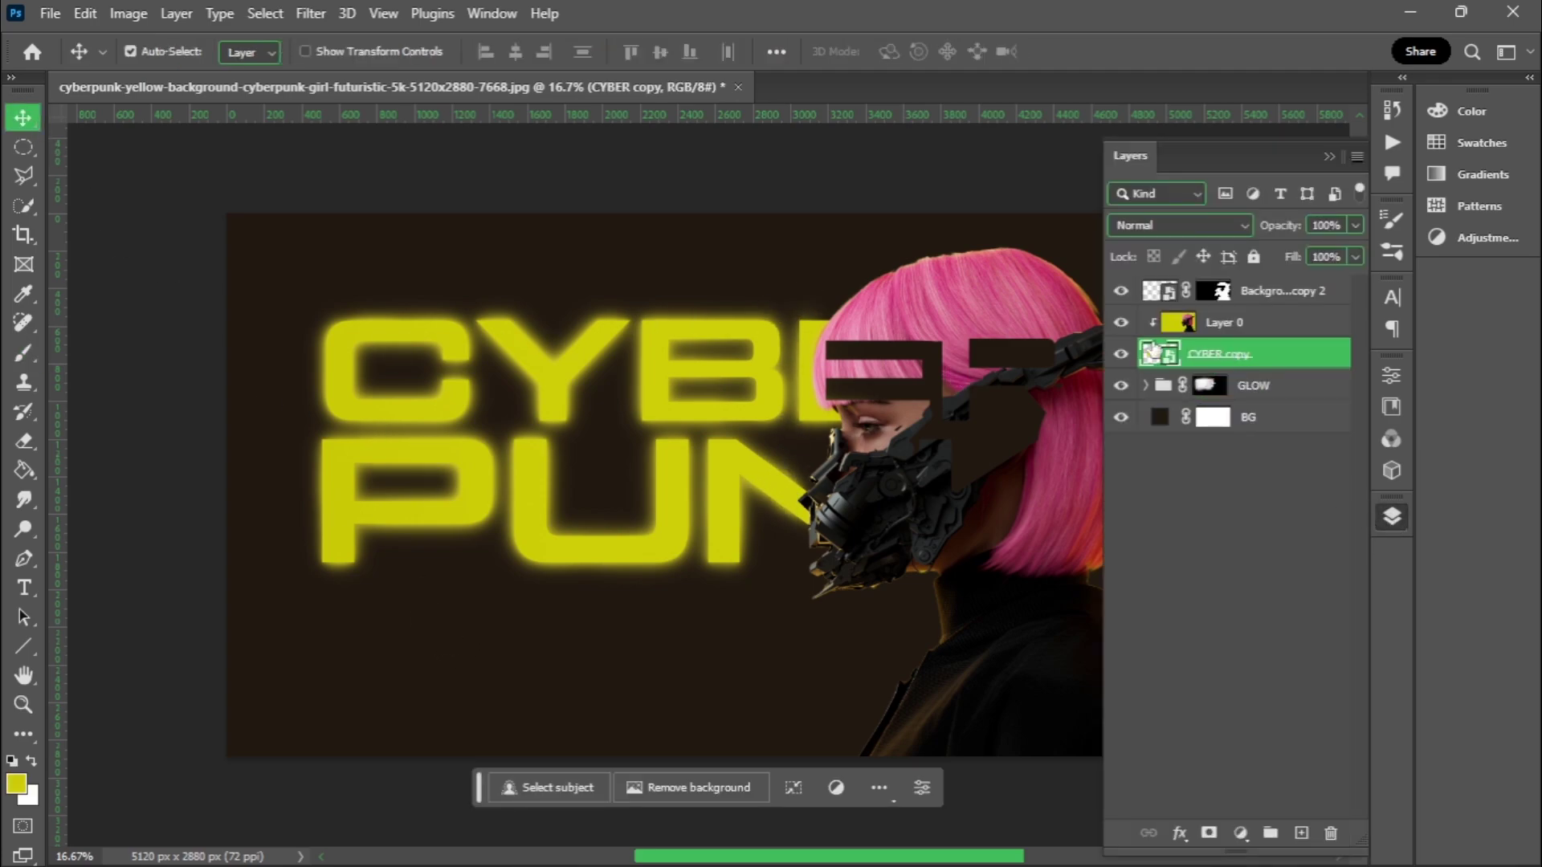
left_click(1121, 354)
left_click(1121, 354)
key("ctrl+j")
right_click(1221, 322)
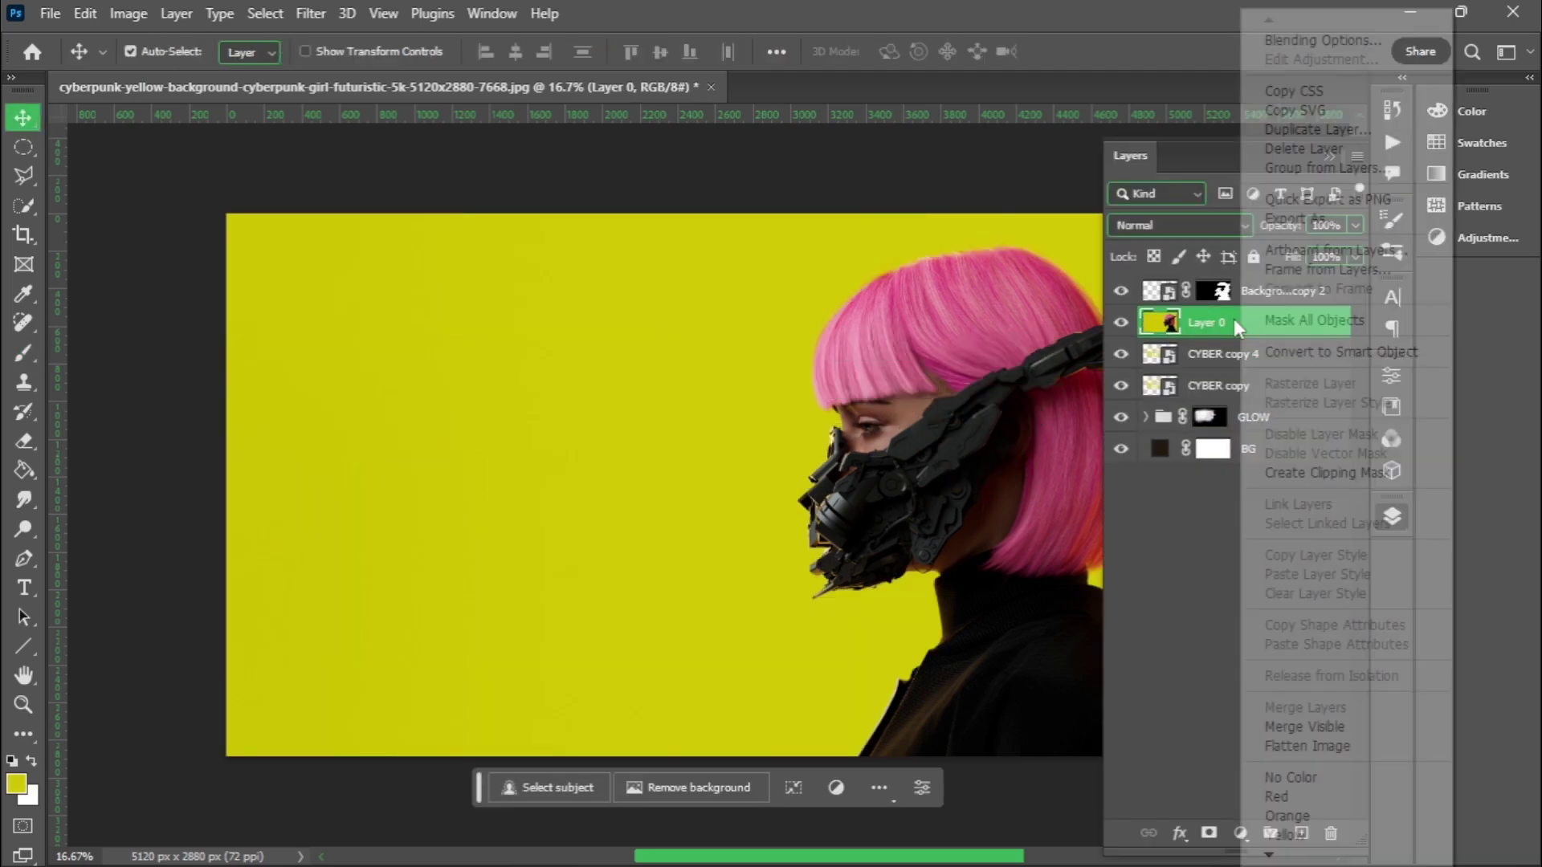
left_click(1299, 484)
- Lower the GLOW group's opacity slightly
left_click(1205, 417)
left_click(1354, 225)
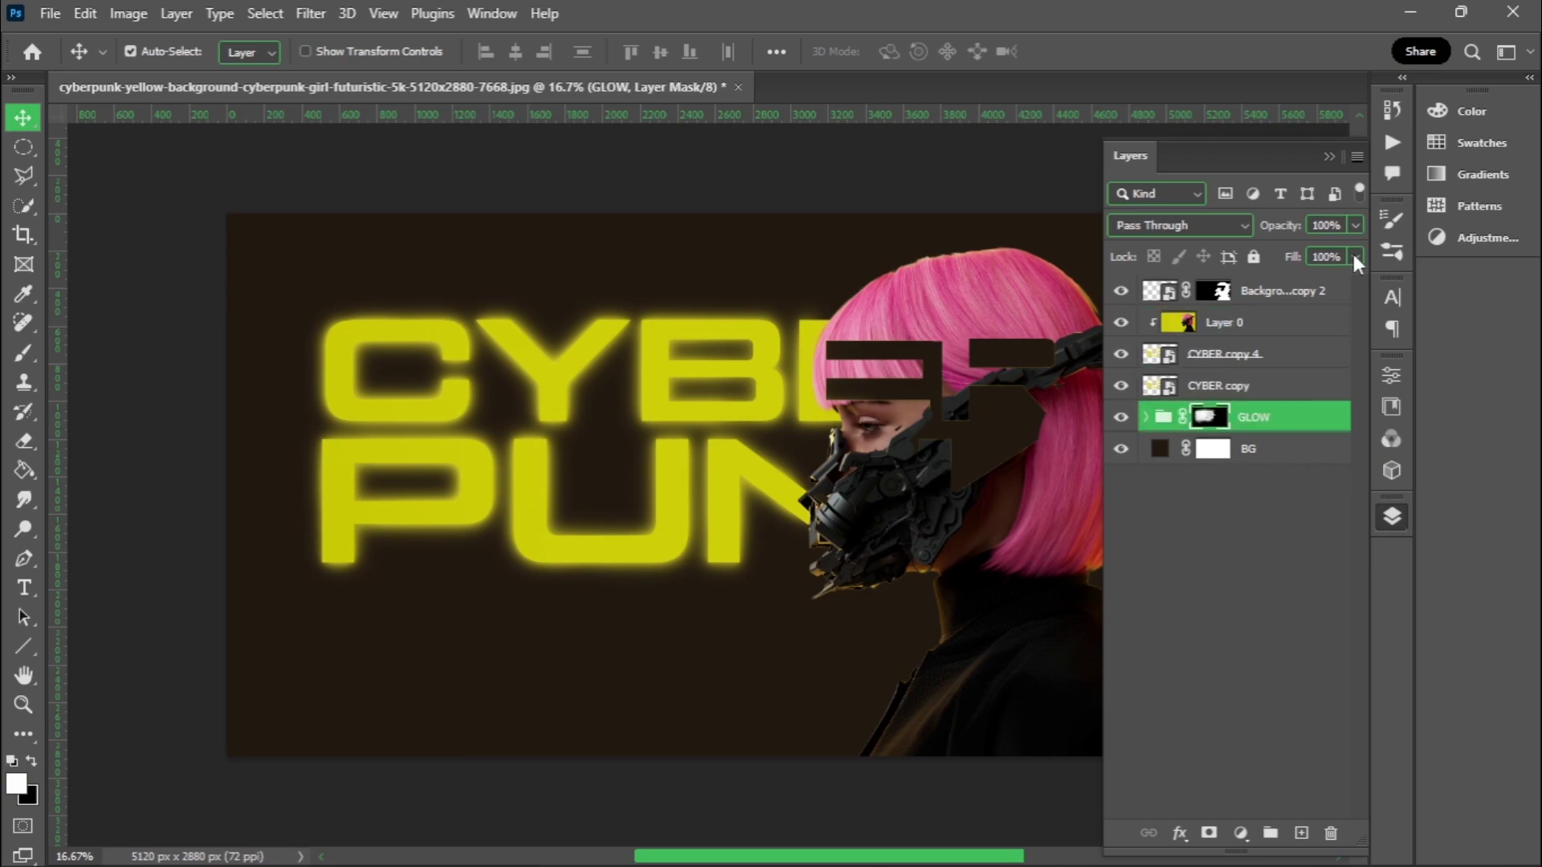
left_click_drag(1351, 250, 1331, 249)
left_click(1266, 344)
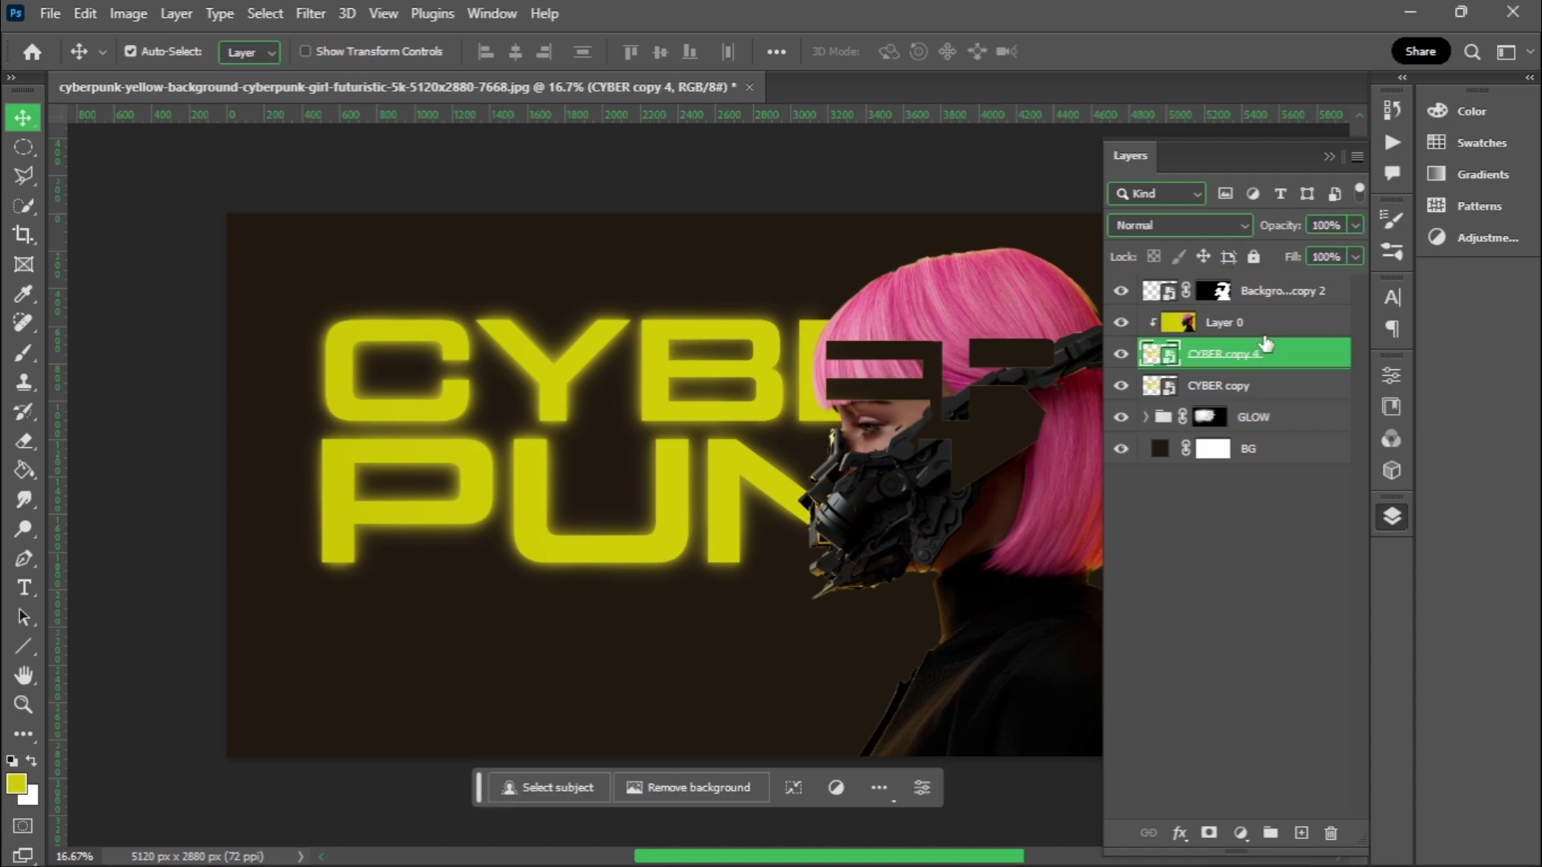
- Add a yellow Solid Color fill layer above the girl and set it to Multiply
left_click(1285, 291)
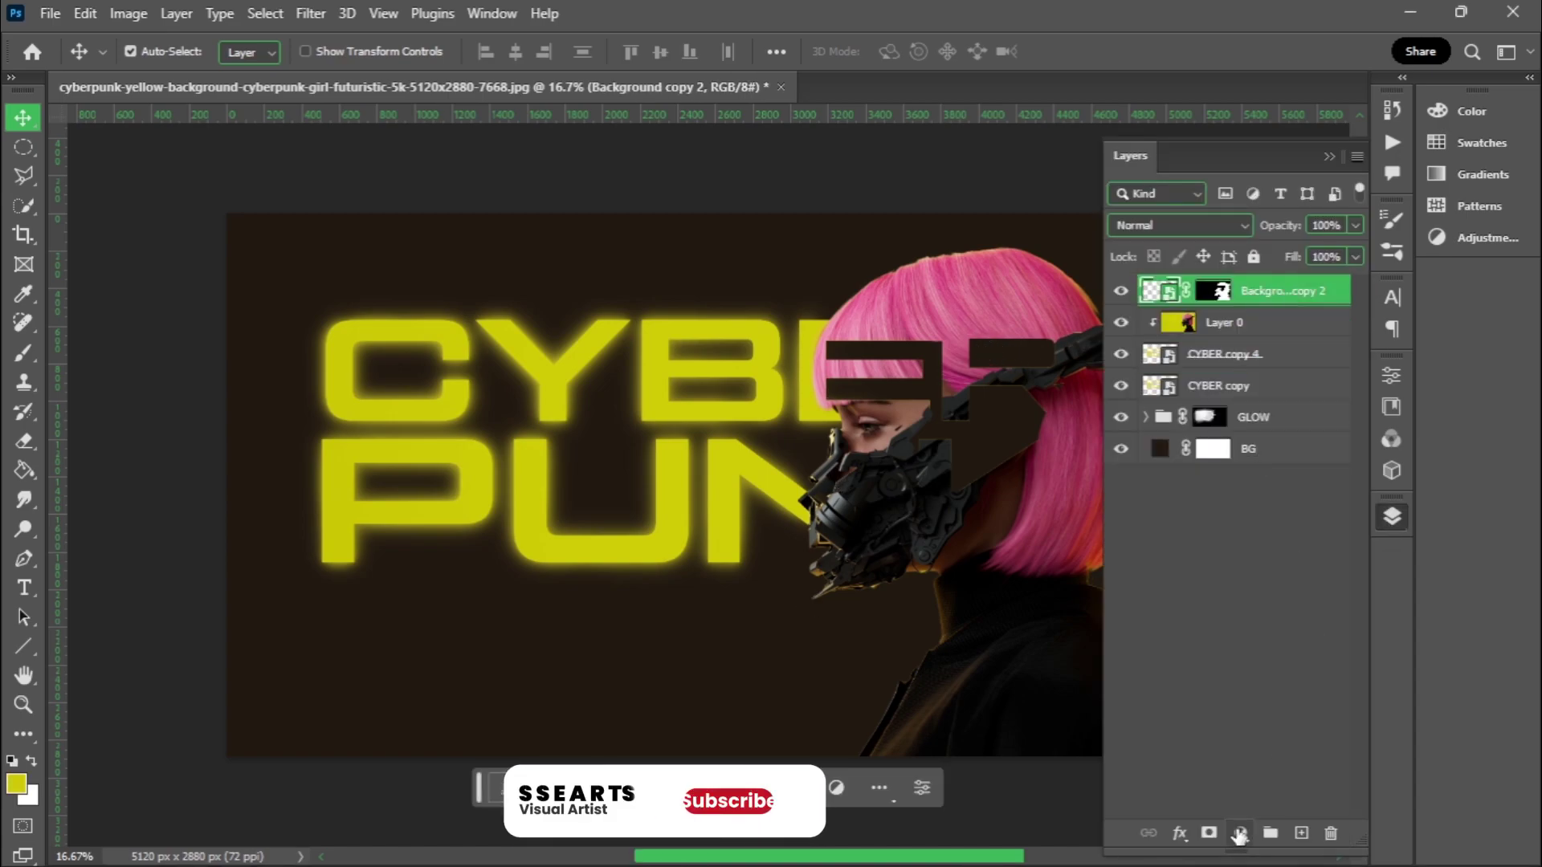
left_click(1239, 835)
left_click(1269, 429)
left_click(1297, 265)
left_click(1179, 224)
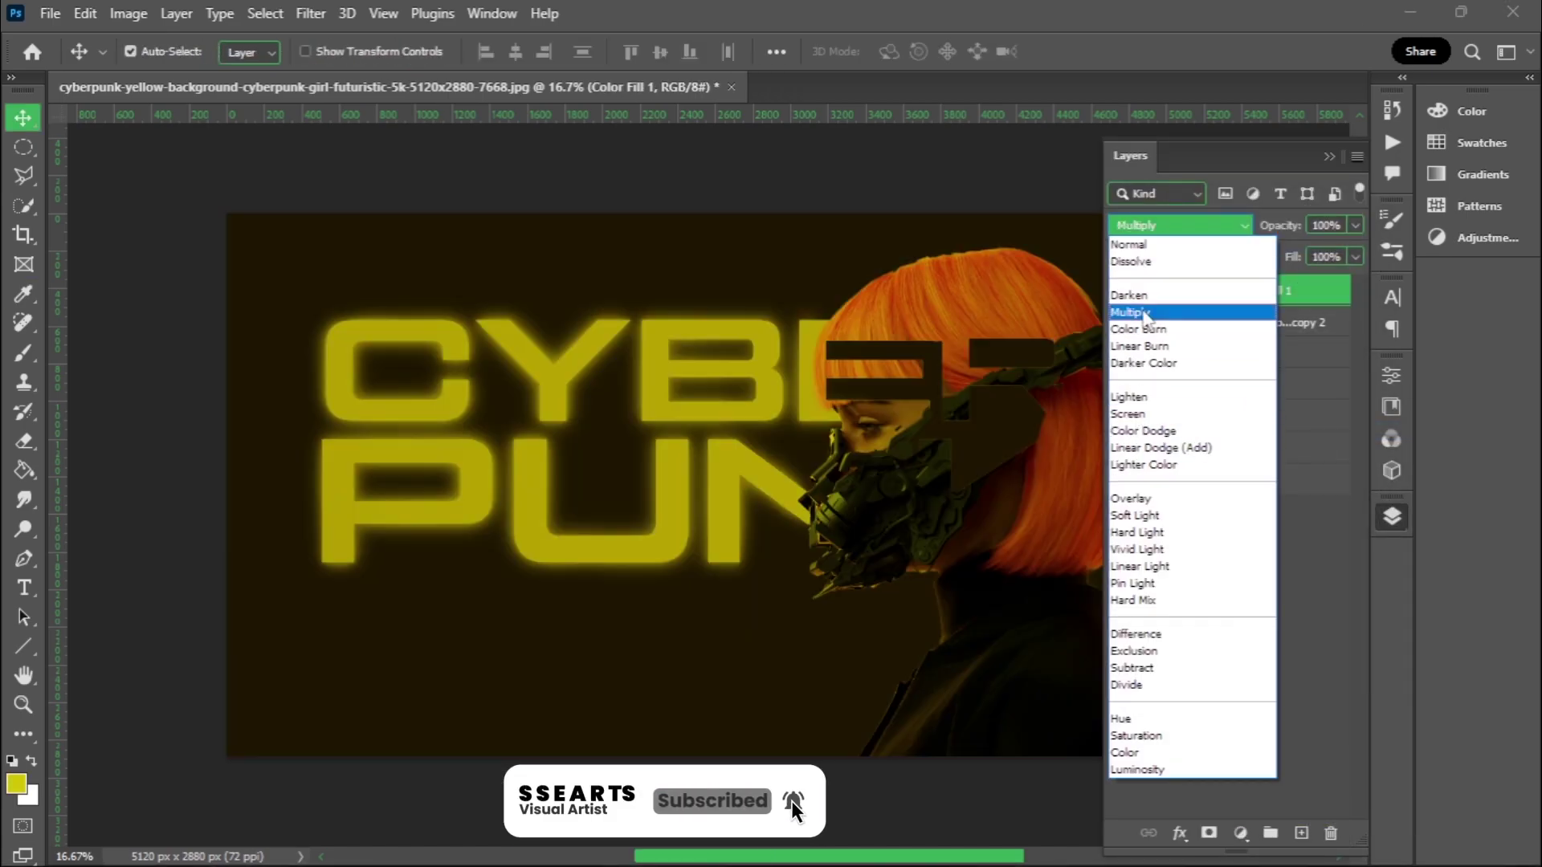
left_click(1146, 315)
- Limit the fill to lighter underlying tones with the Blend If slider, then invert its mask to hide it
left_click(1179, 832)
left_click(1192, 606)
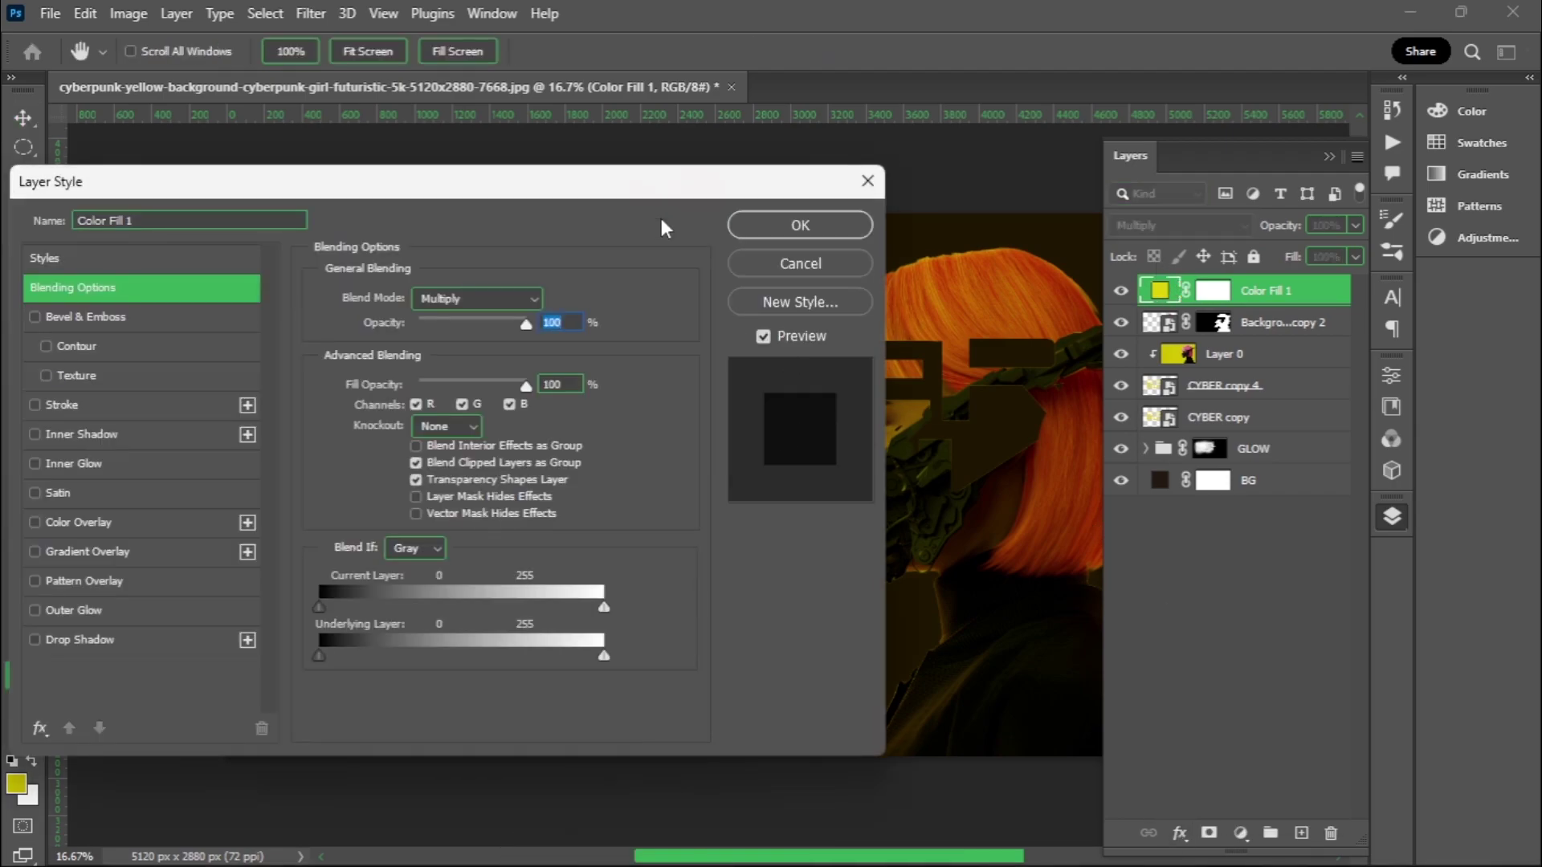
left_click_drag(110, 604, 315, 601)
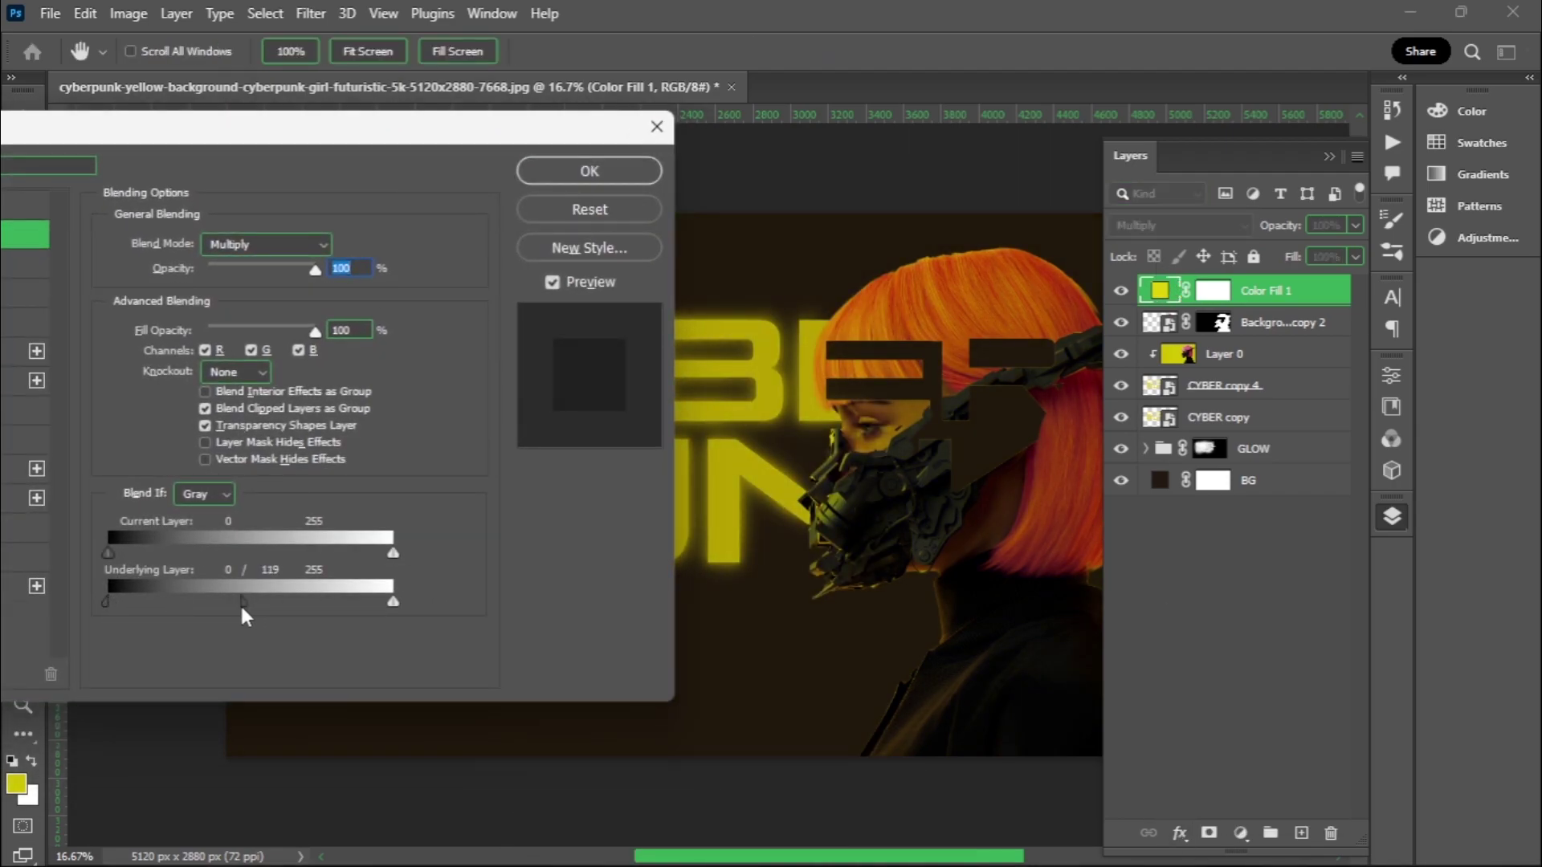
key("Return")
key("ctrl+i")
key("F7")
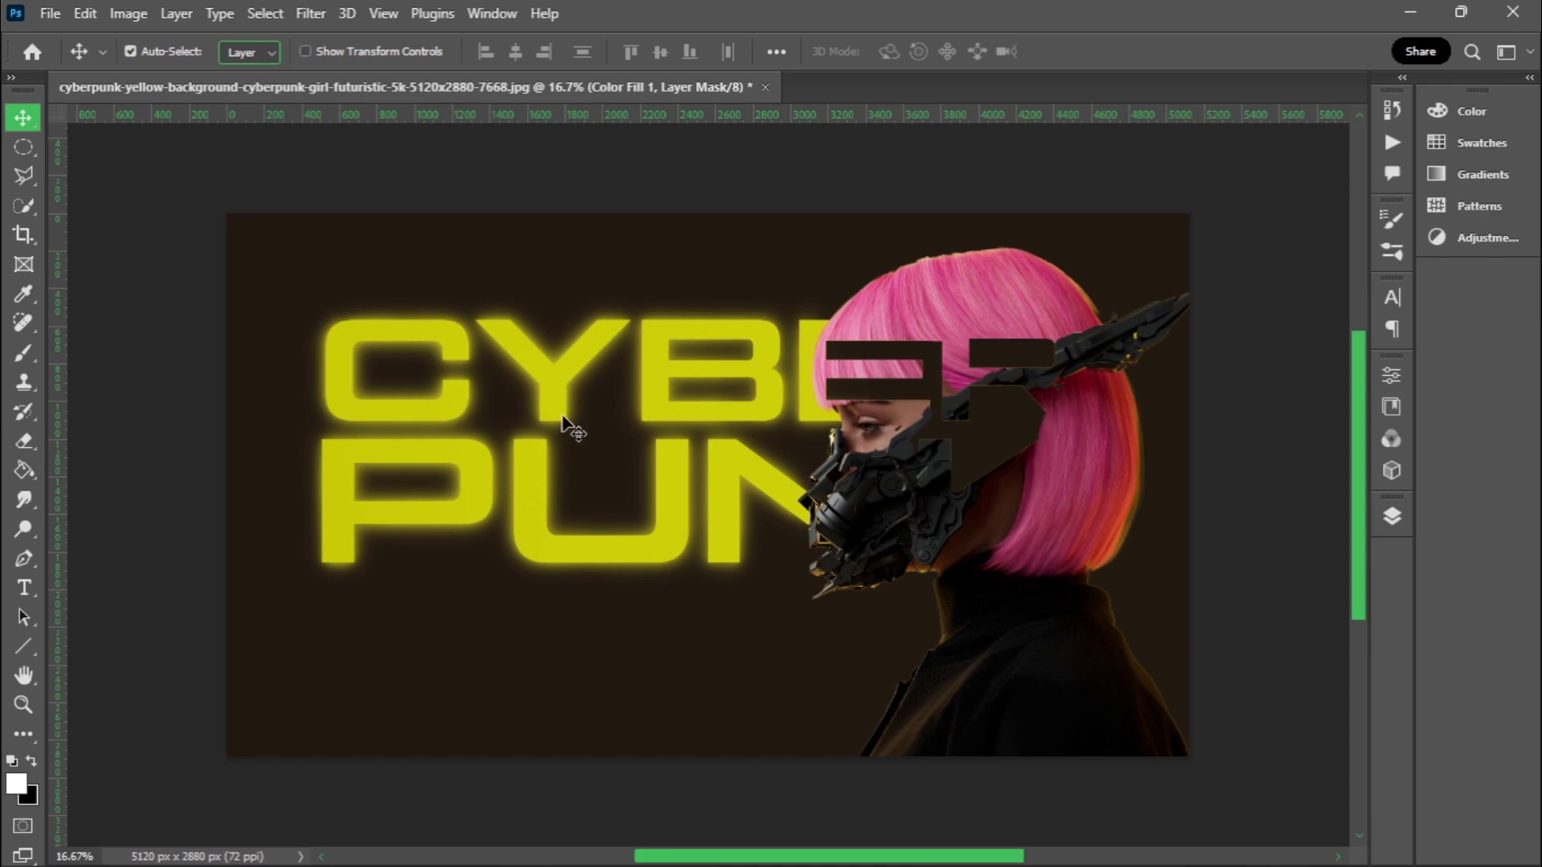
key("b")
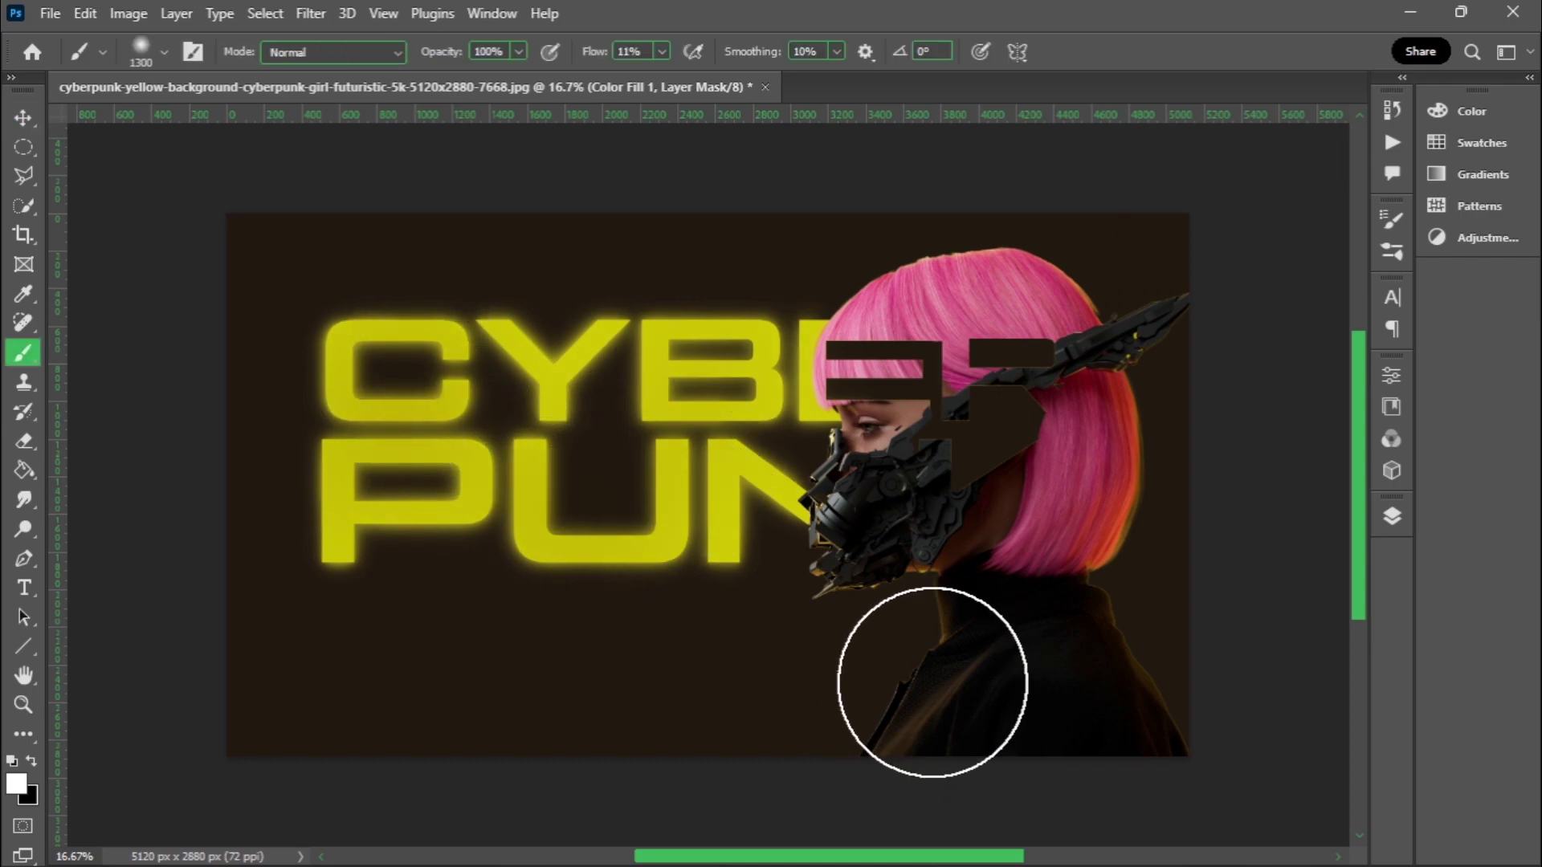
- Set the brush flow to 47% and switch the yellow fill's blend mode to Screen
key("ctrl+plus")
left_click(662, 51)
left_click_drag(659, 77, 698, 77)
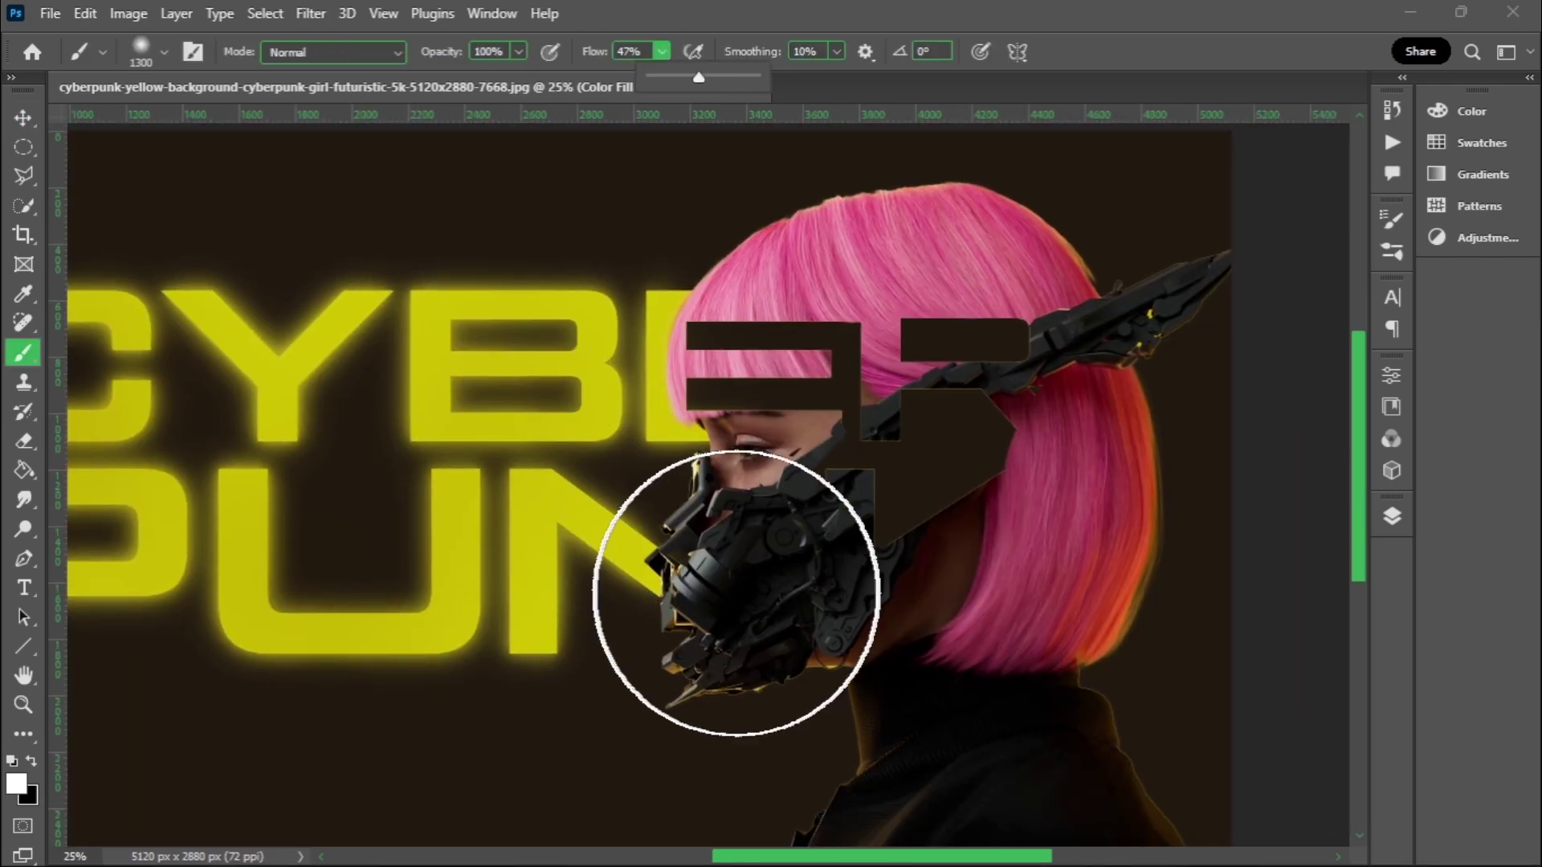
key("bracketleft")
key("bracketleft")
key("bracketleft")
key("bracketleft")
key("bracketleft")
key("bracketleft")
key("F7")
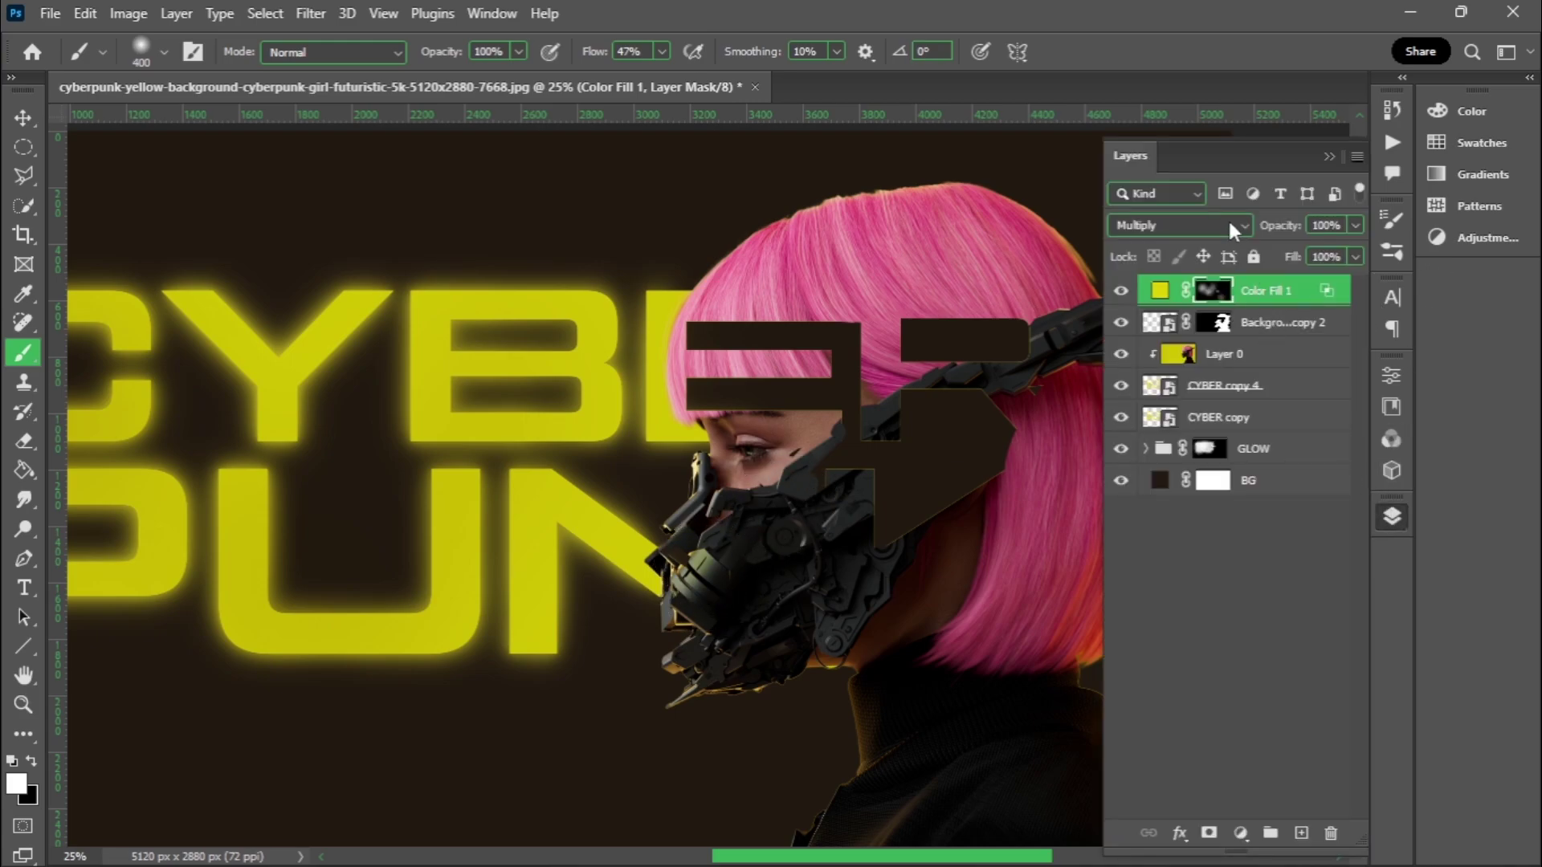
left_click(1229, 225)
left_click(1156, 408)
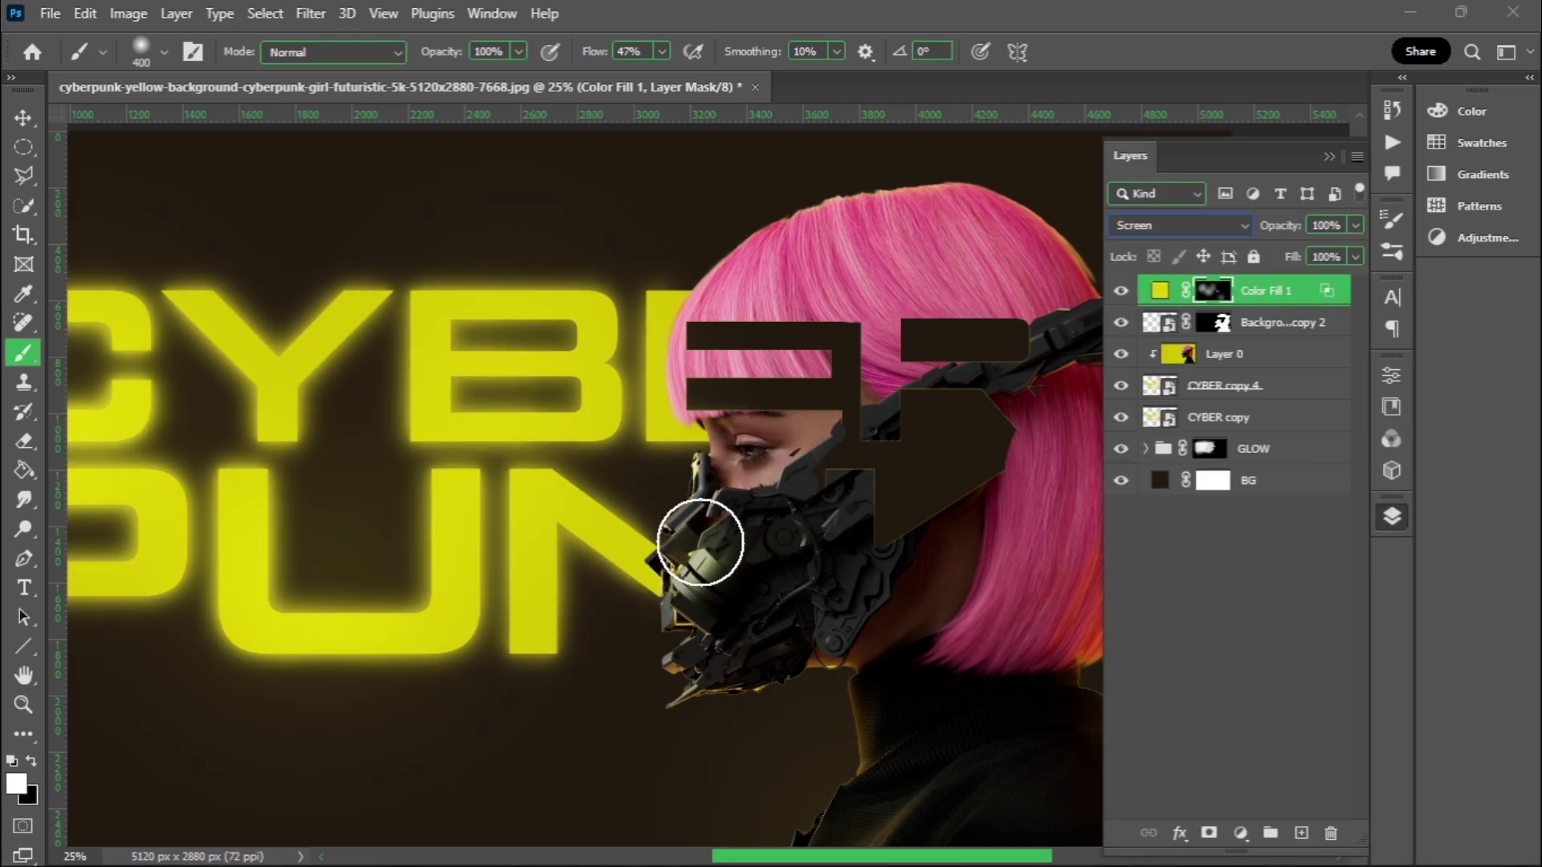
- Paint yellow rim light on the fill's mask along the hair edge and neck, then add an empty layer
key("bracketleft")
key("bracketleft")
key("bracketleft")
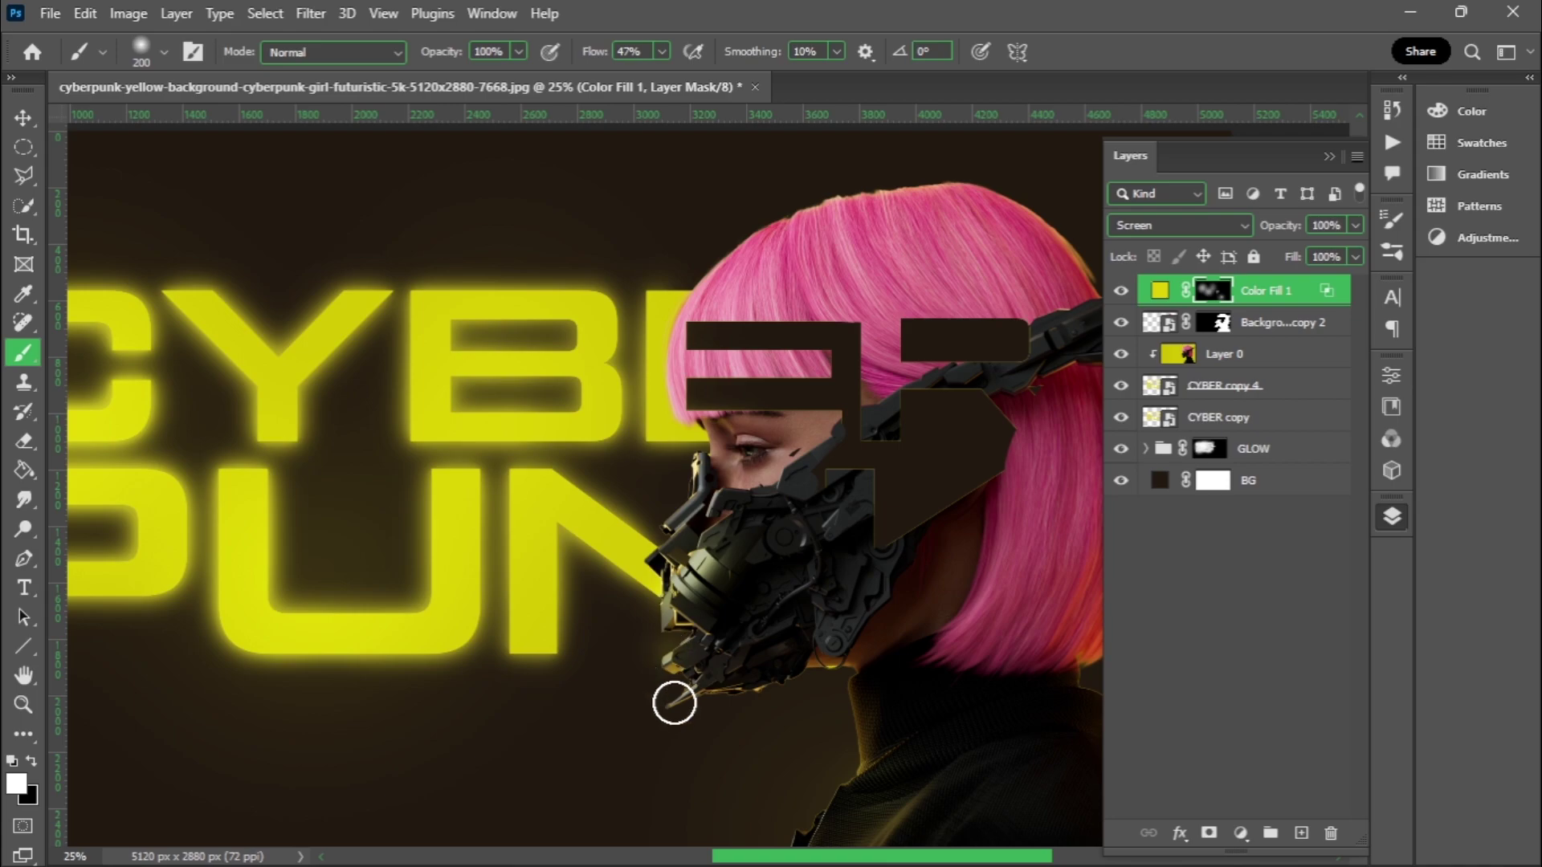
left_click_drag(869, 584, 848, 383)
key("shift+3")
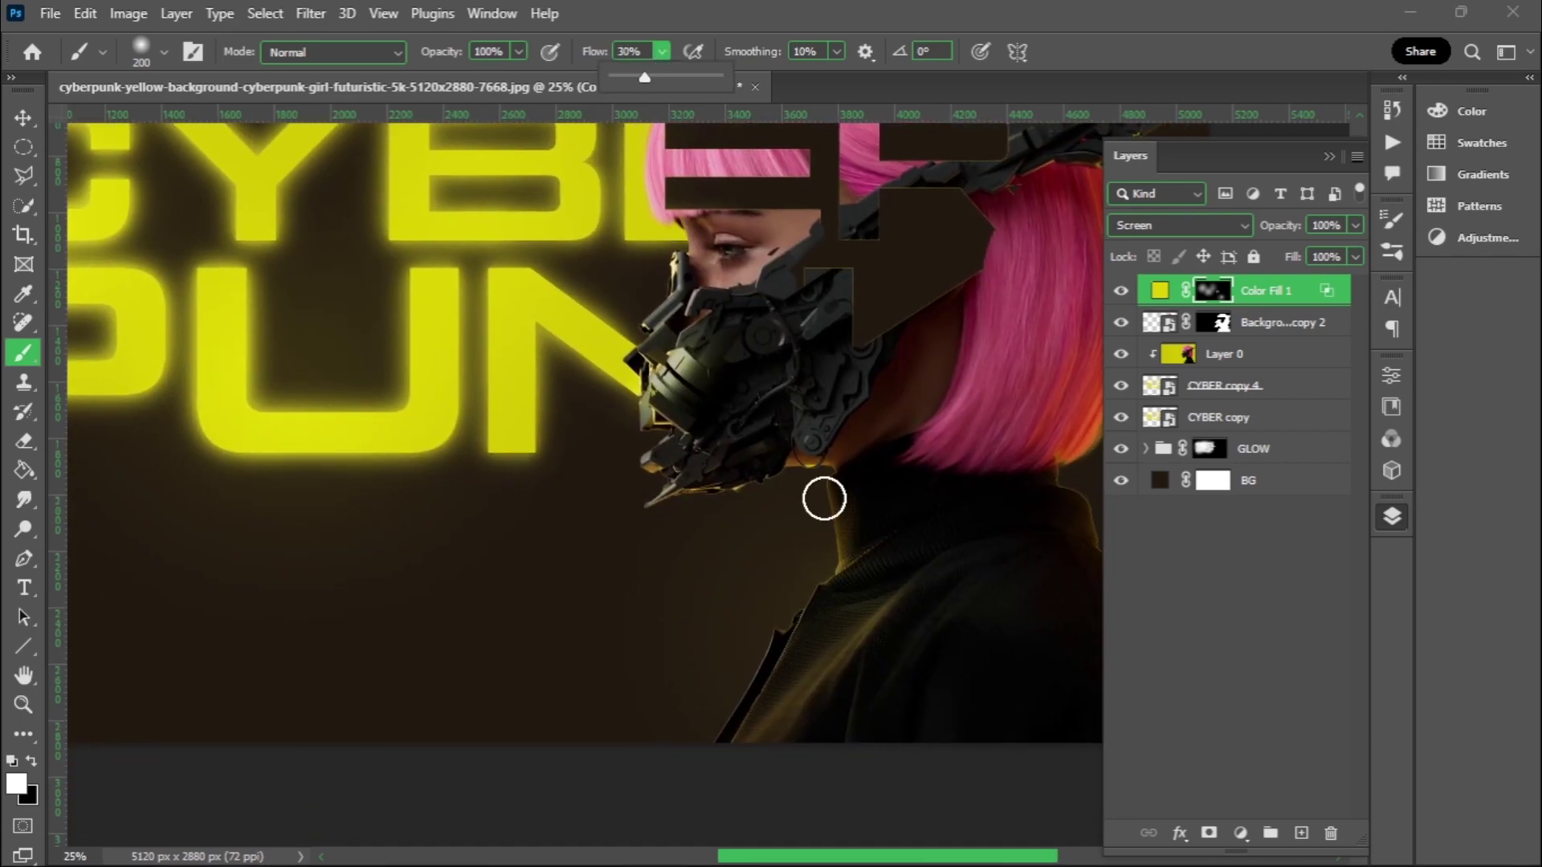
key("bracketright")
key("bracketright")
key("bracketright")
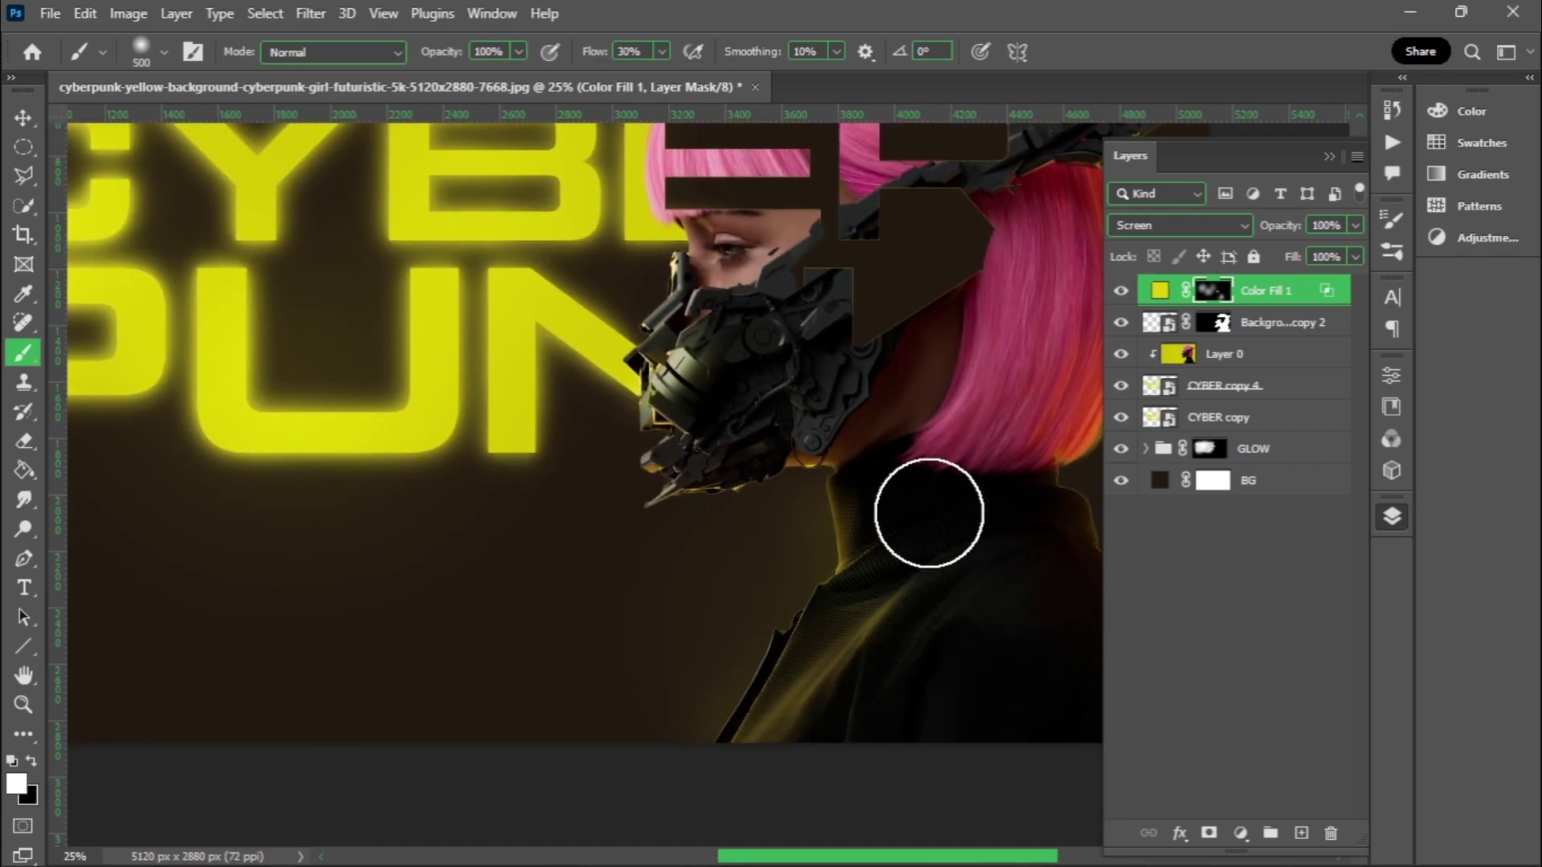
scroll(929, 509, "up", 5)
mouse_move(652, 278)
left_mouse_down()
mouse_move(677, 248)
mouse_move(653, 248)
left_mouse_up()
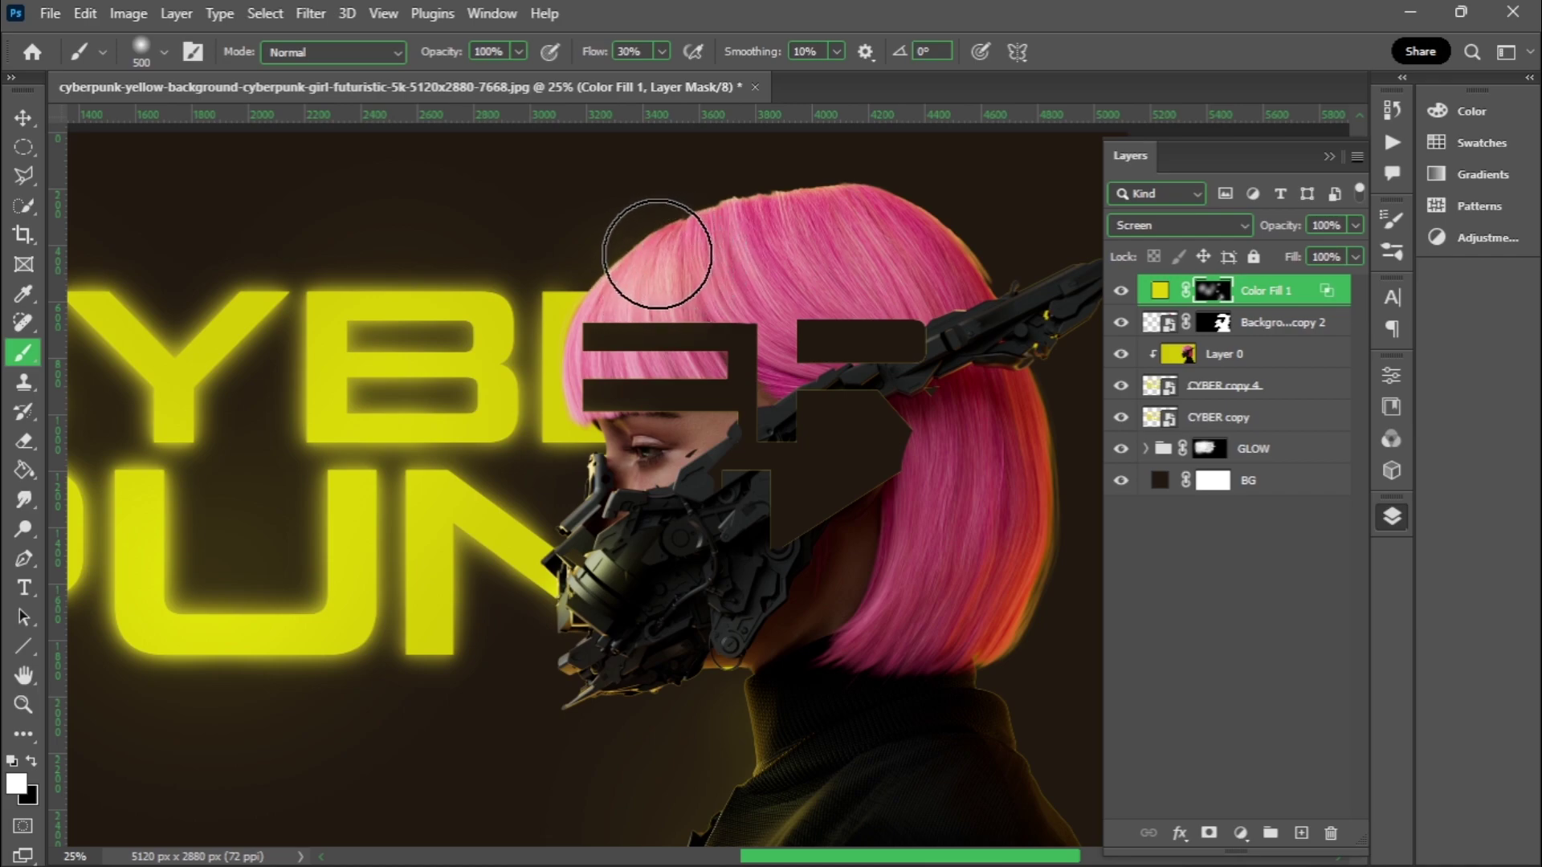
key("bracketleft")
key("bracketleft")
key("bracketleft")
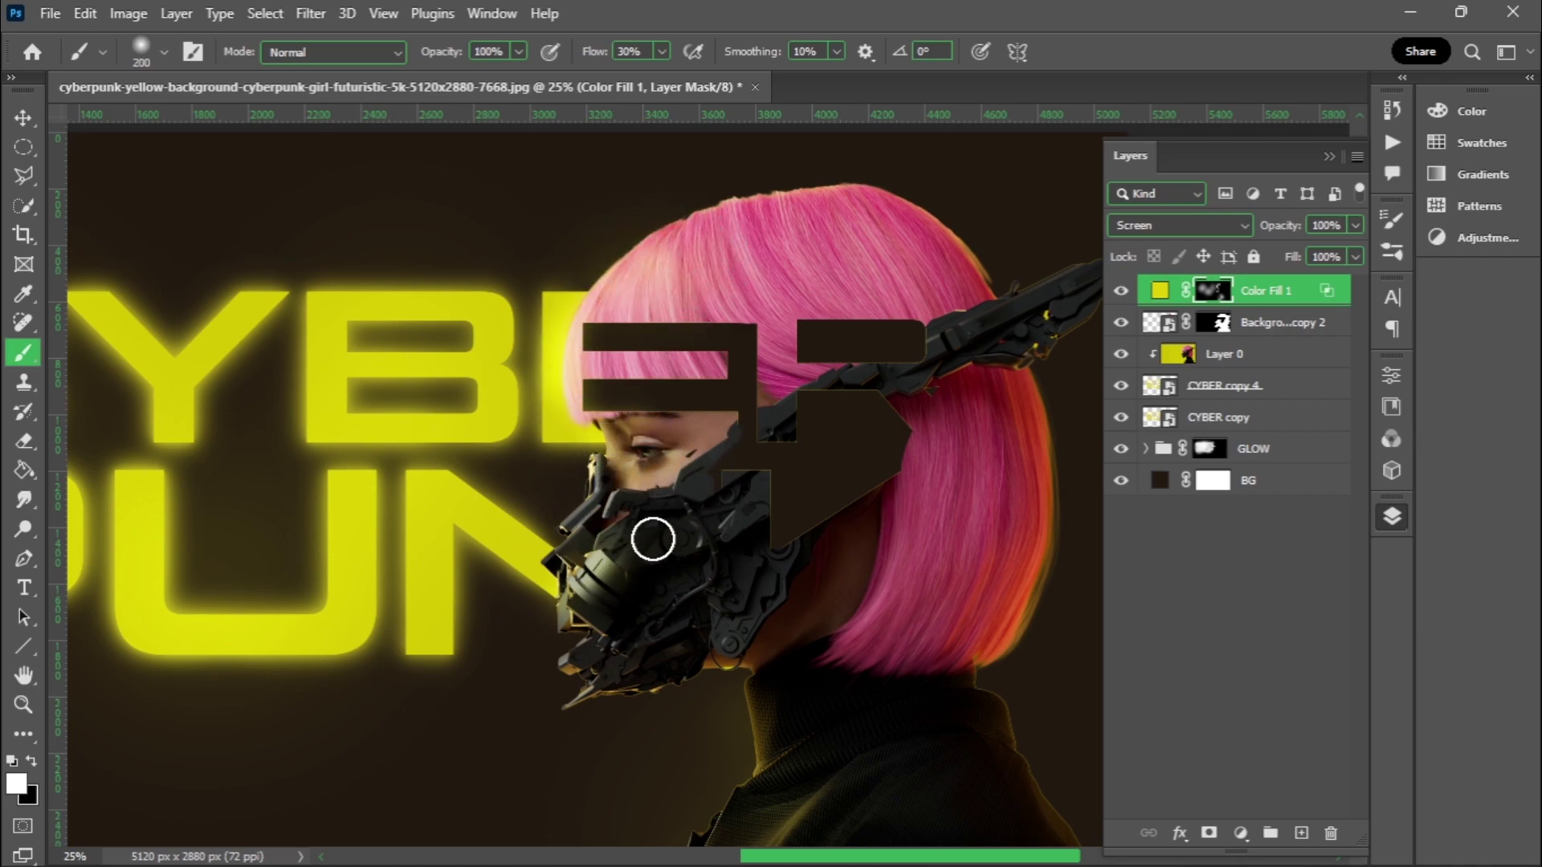
left_click_drag(726, 704, 778, 540)
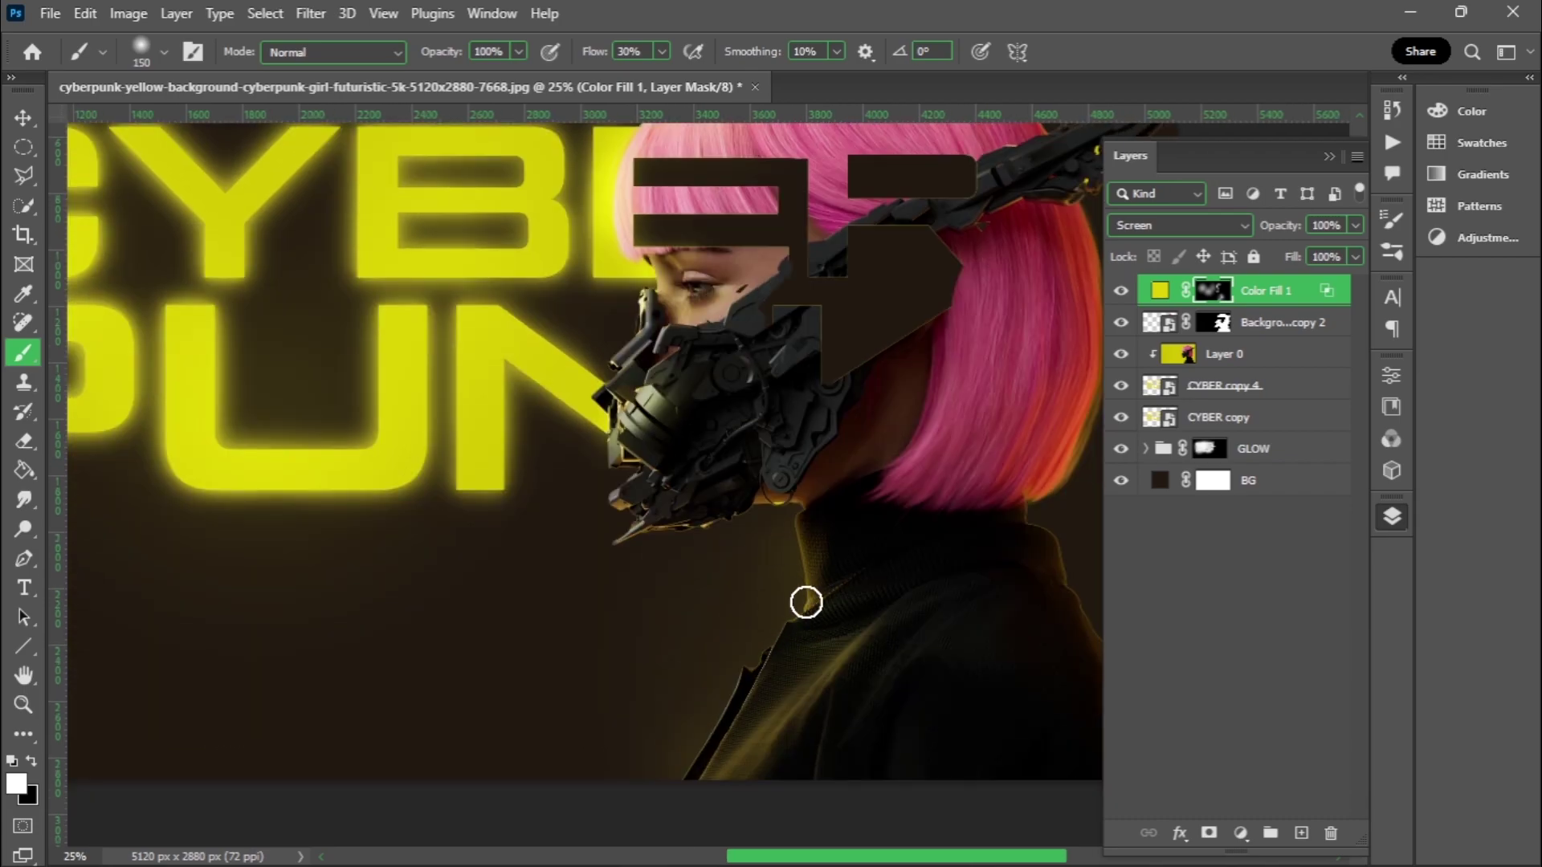
left_click(1302, 833)
- Paint thin yellow streaks along the jacket edge on Layer 1 with a 7 px Hard Round brush
right_click(803, 470)
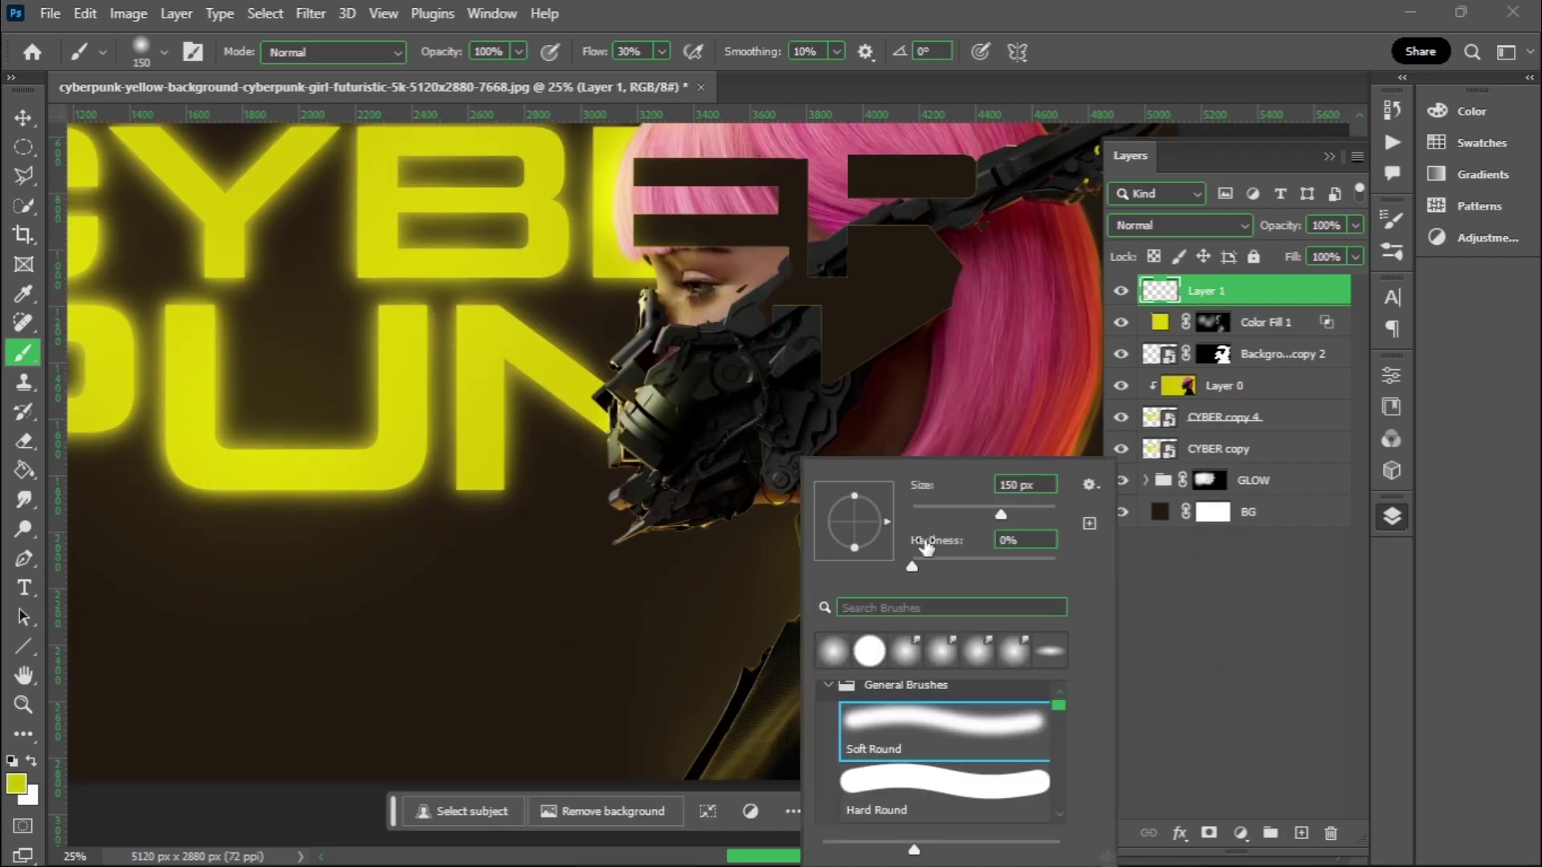
left_click(931, 791)
key("Return")
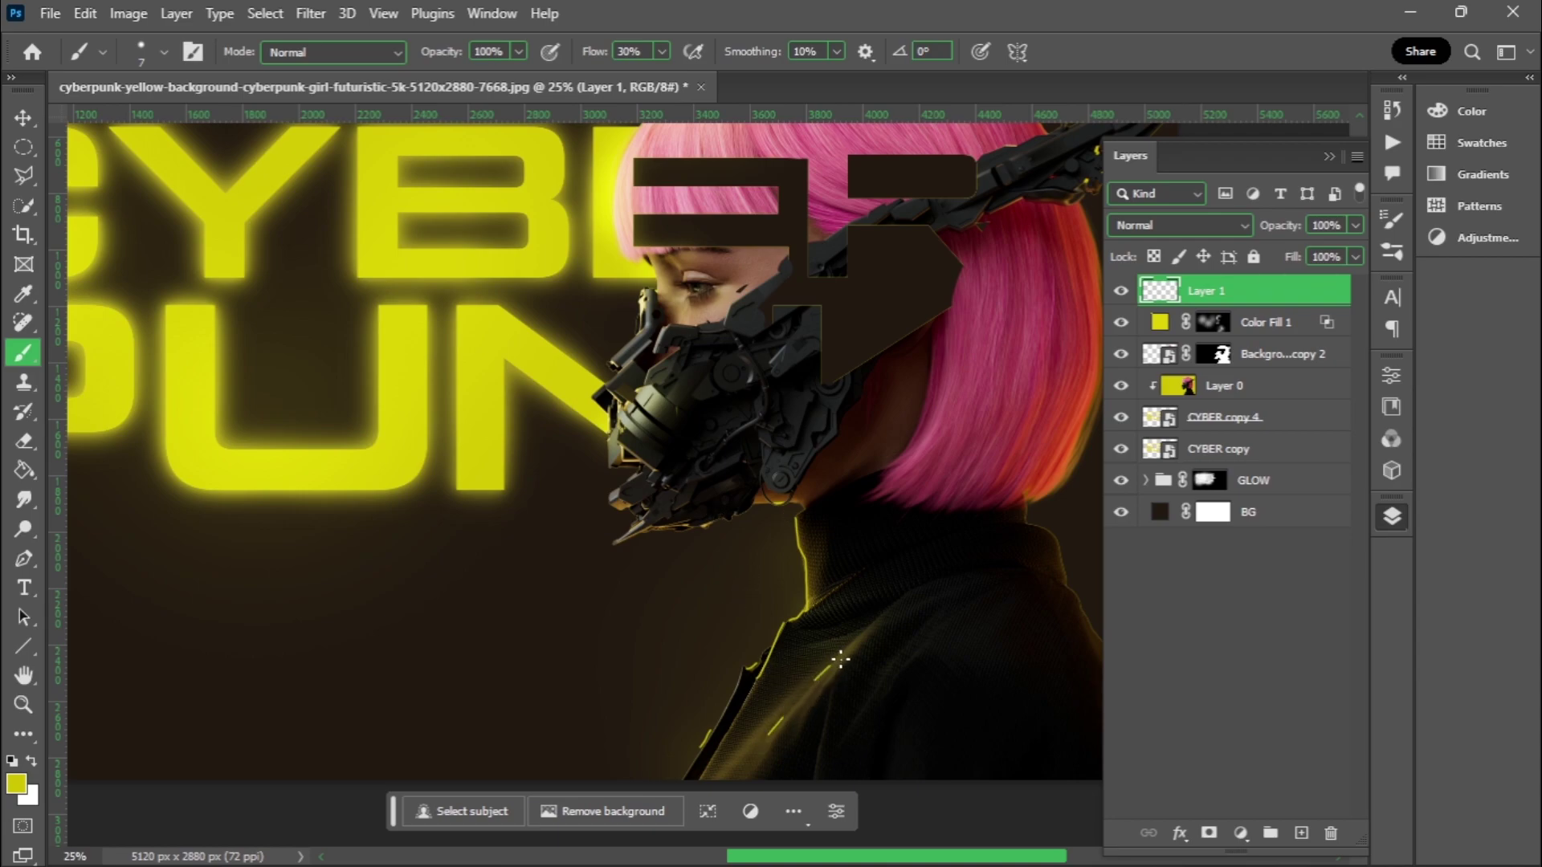
scroll(798, 561, "down", 3)
scroll(798, 562, "right", 3)
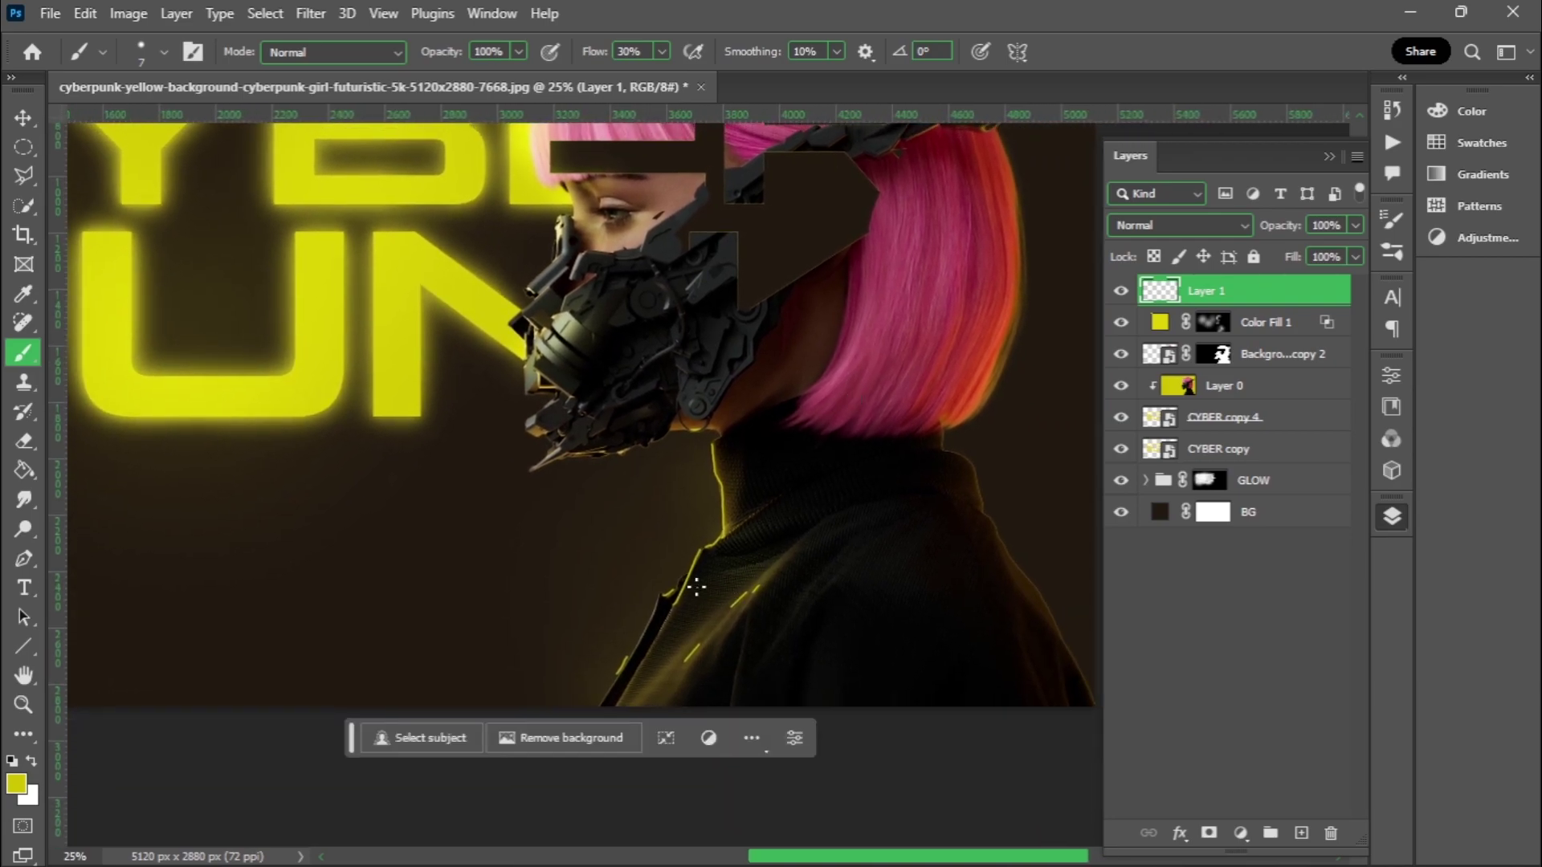
- Smudge the yellow jacket strokes at 70% then 25% Smudge strength, then zoom out
key("r")
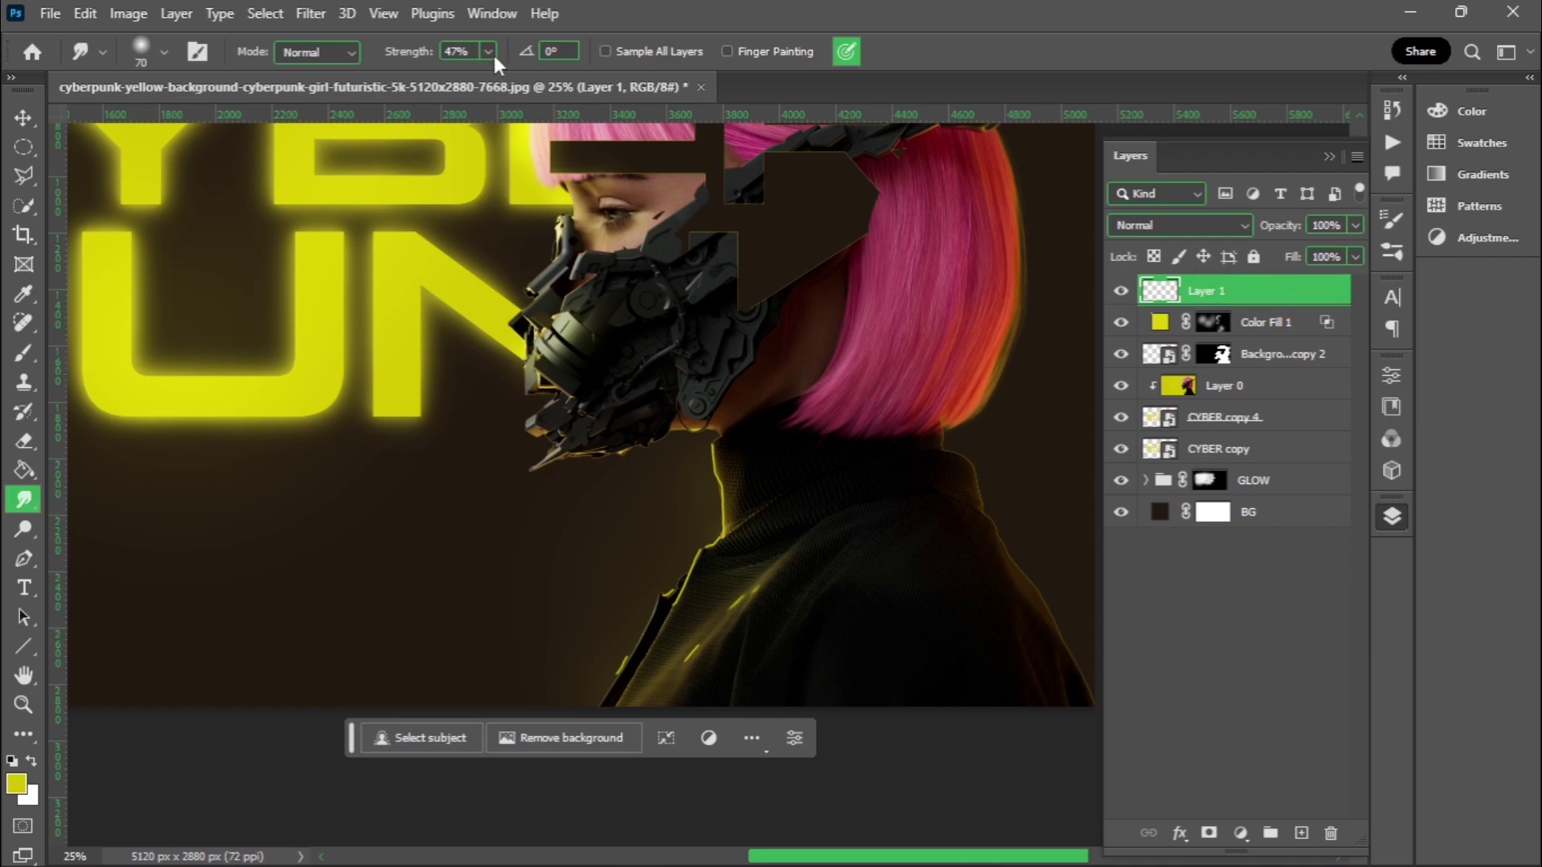
left_click_drag(488, 52, 522, 80)
key("bracketright")
key("bracketright")
key("bracketright")
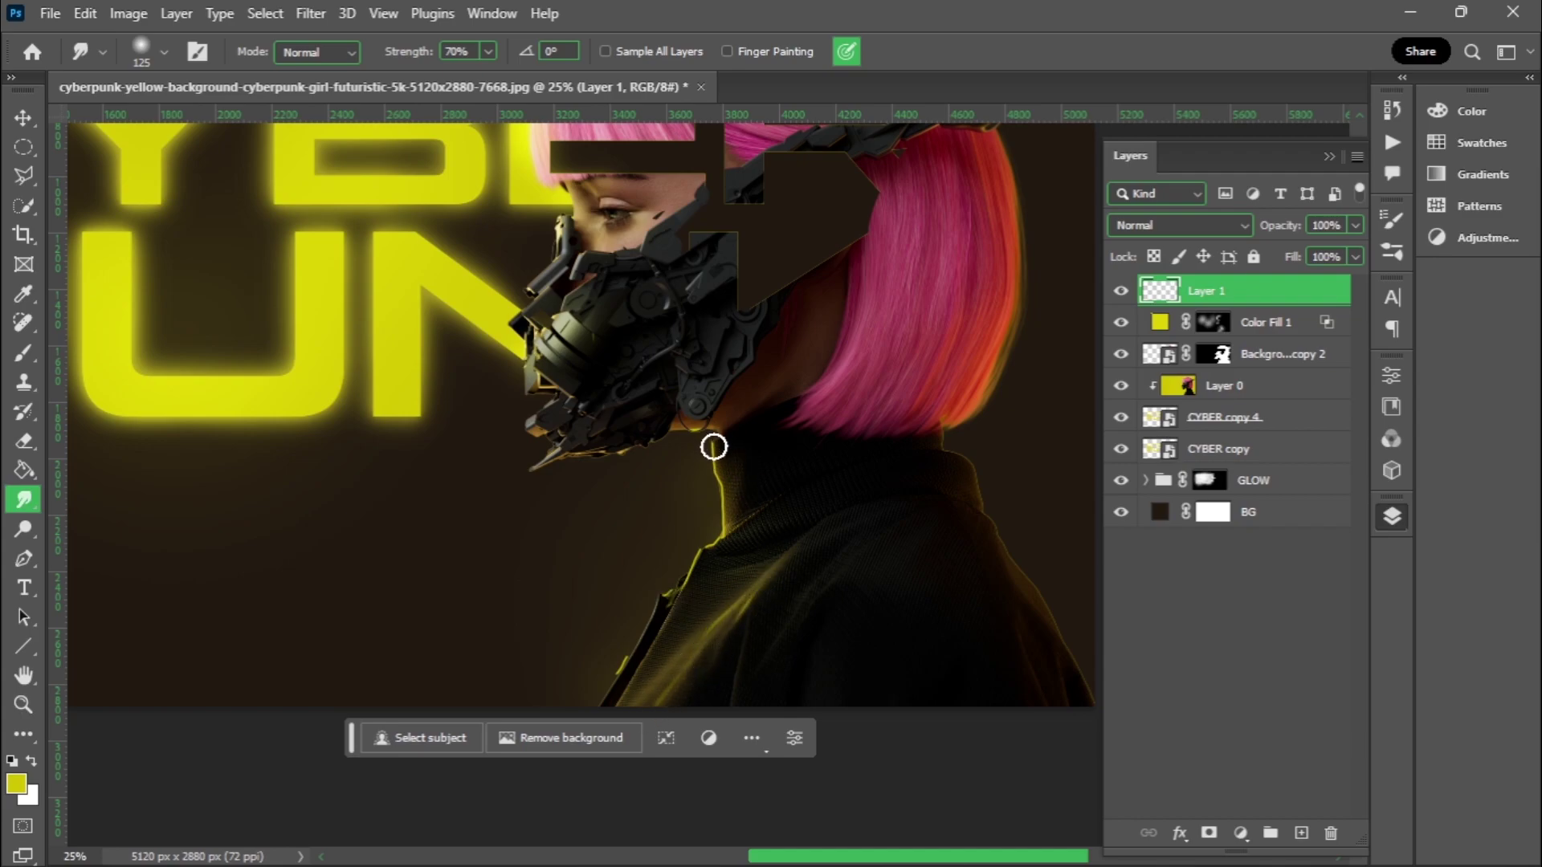
key("2")
key("5")
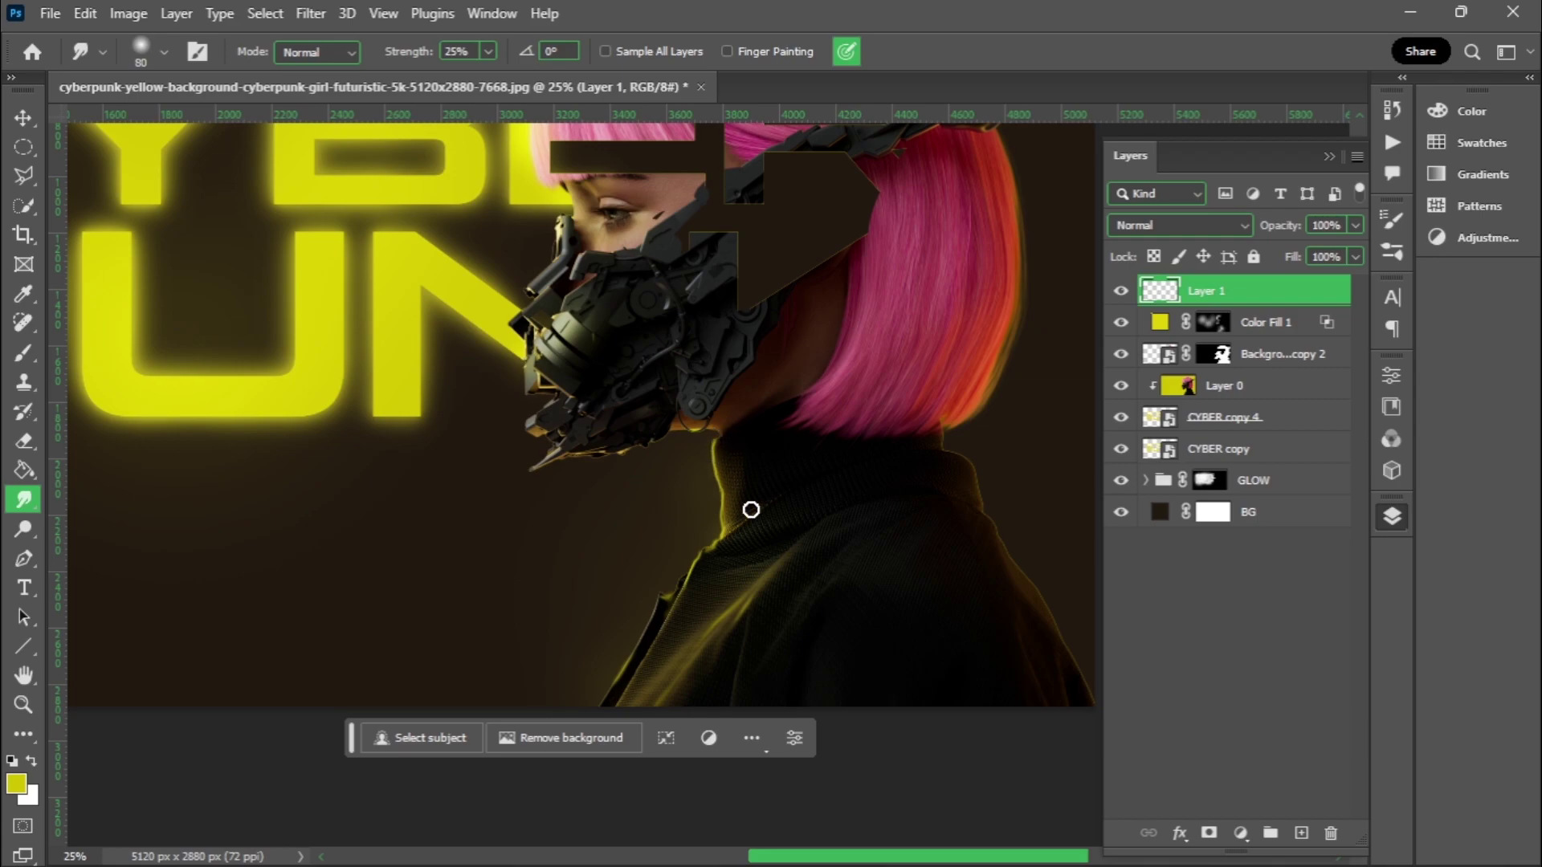
key("ctrl+minus")
key("ctrl+minus")
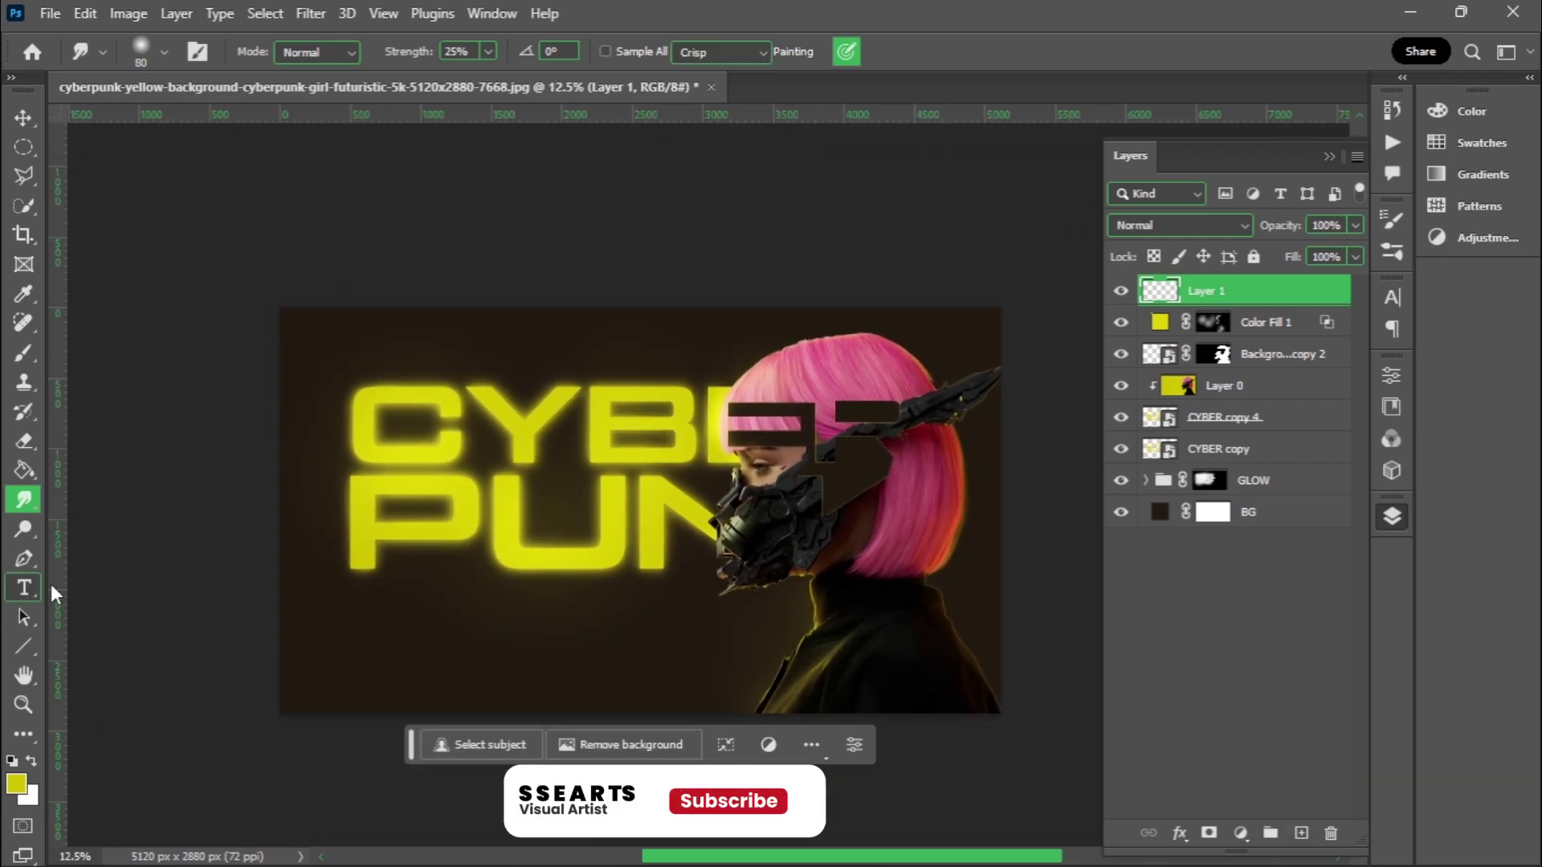
- Add a '2077' text layer, enlarge it and place it in the lower-left corner
key("t")
left_click(345, 652)
key("ctrl+Return")
key("ctrl+t")
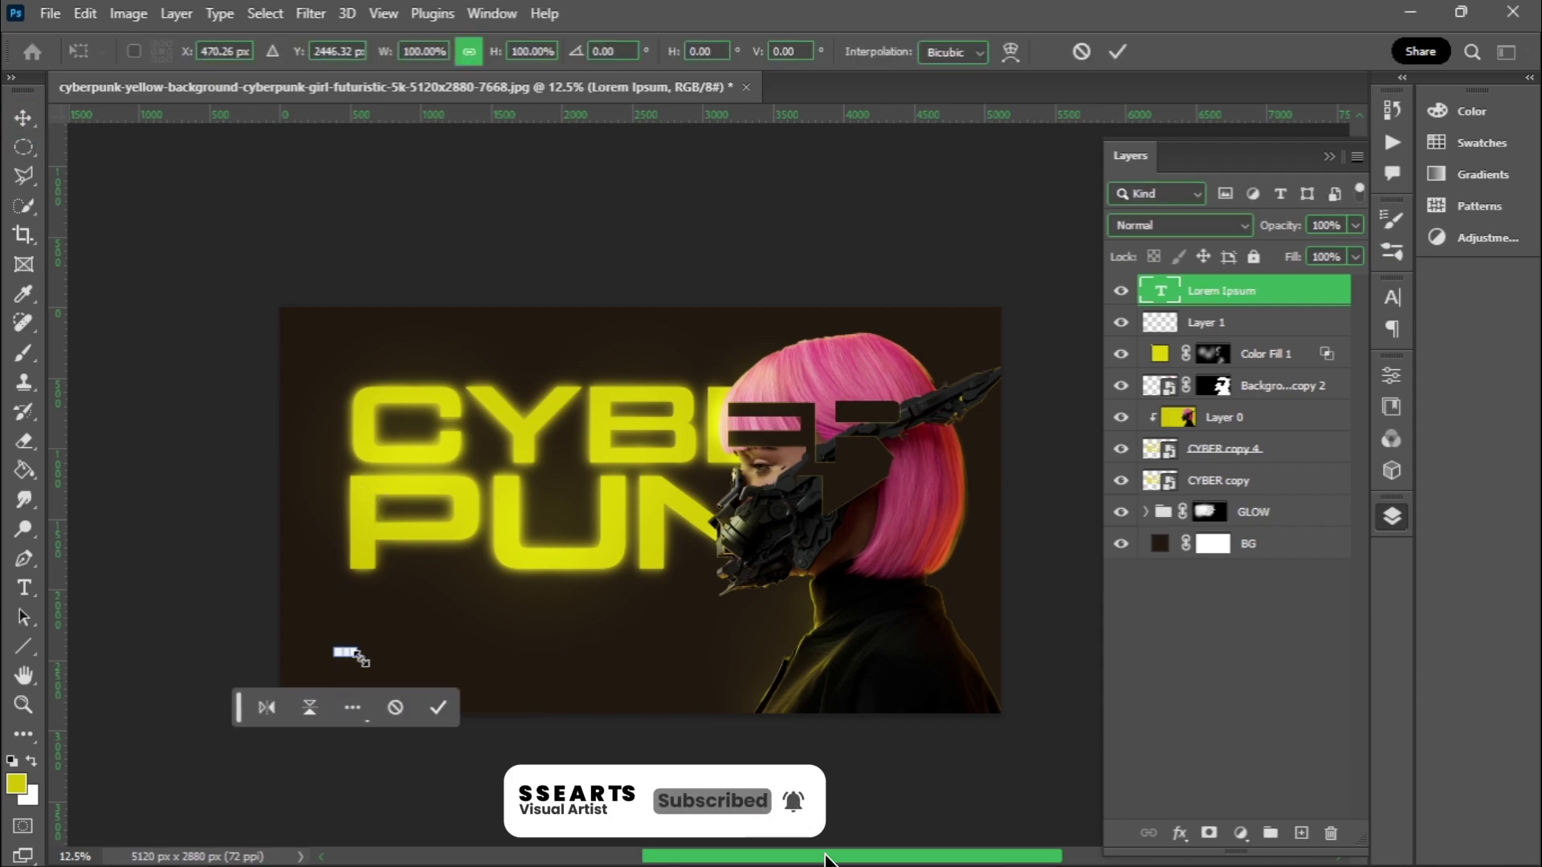
left_click_drag(359, 673, 482, 674)
key("Return")
double_click(474, 660)
type("2077")
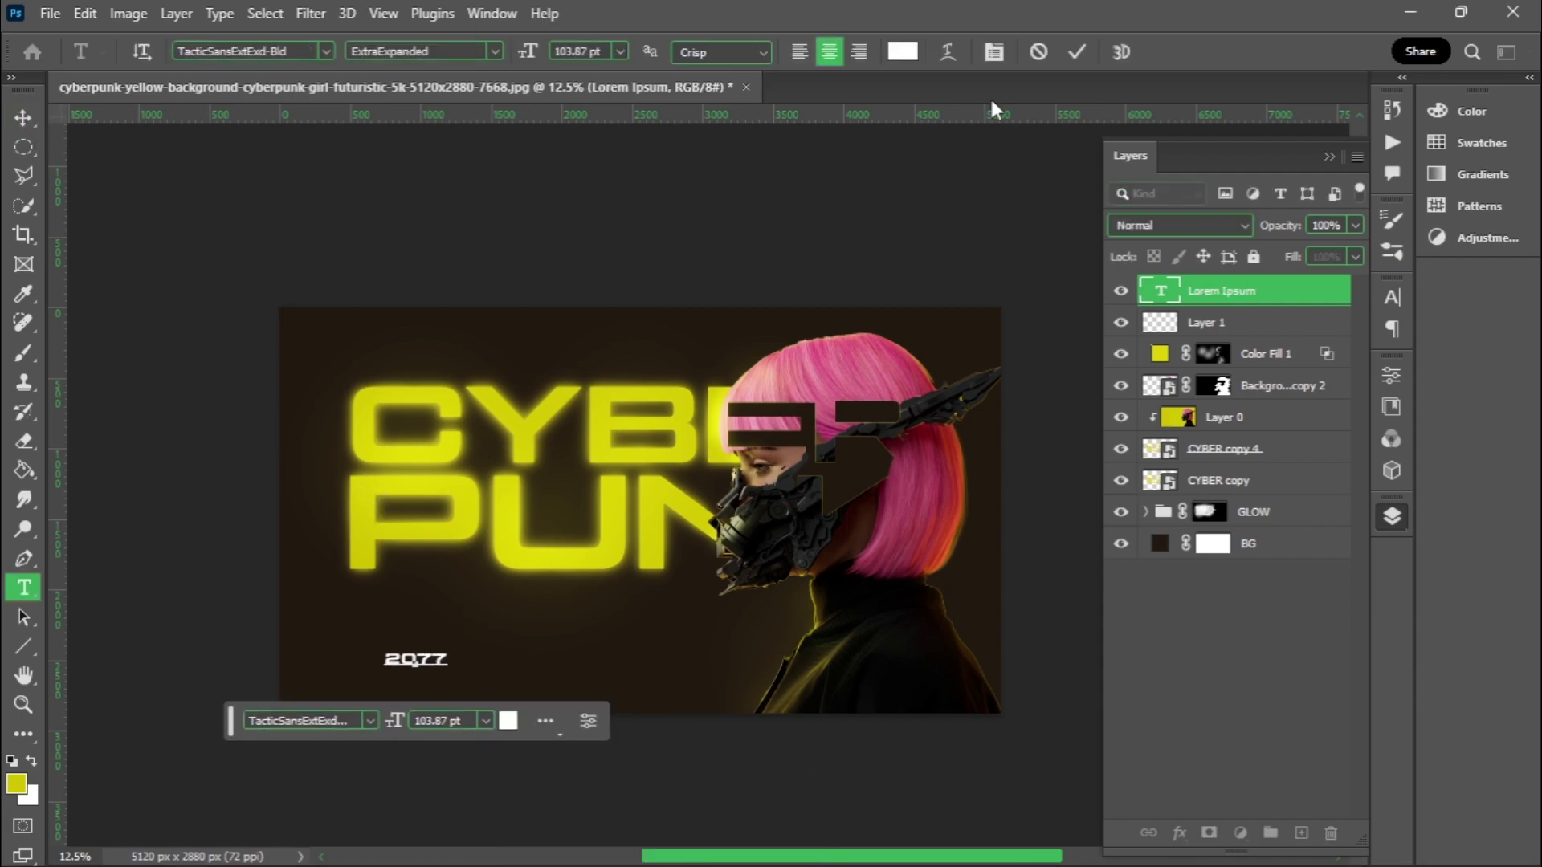
key("ctrl+Return")
left_click_drag(419, 666, 383, 693)
left_click(207, 671)
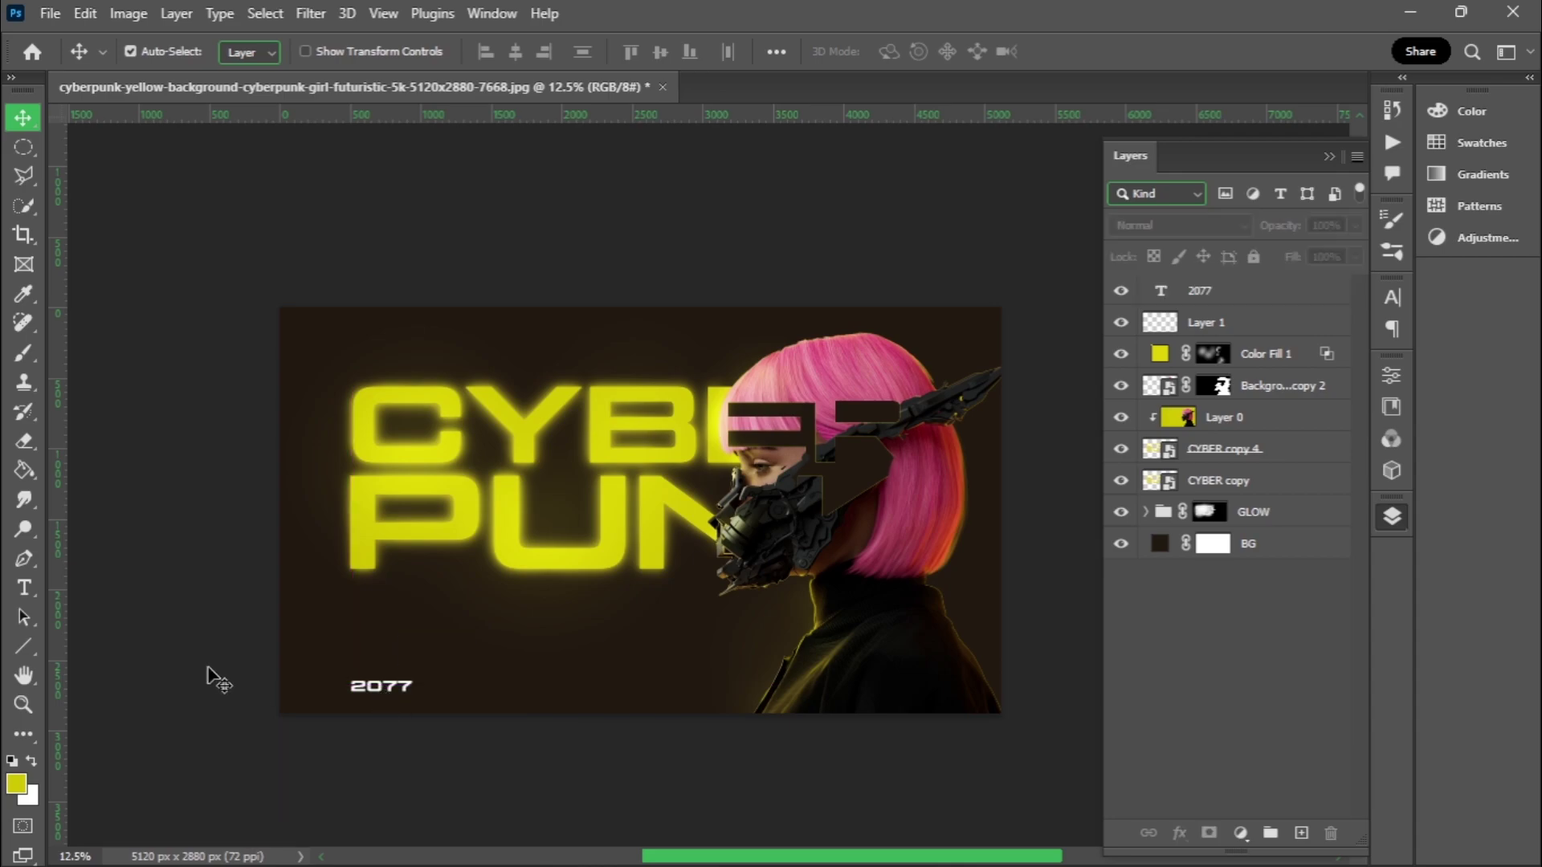
- Apply the Facon Bold Italic font to the 2077 caption
left_click(1392, 297)
left_click(1220, 305)
type("fa")
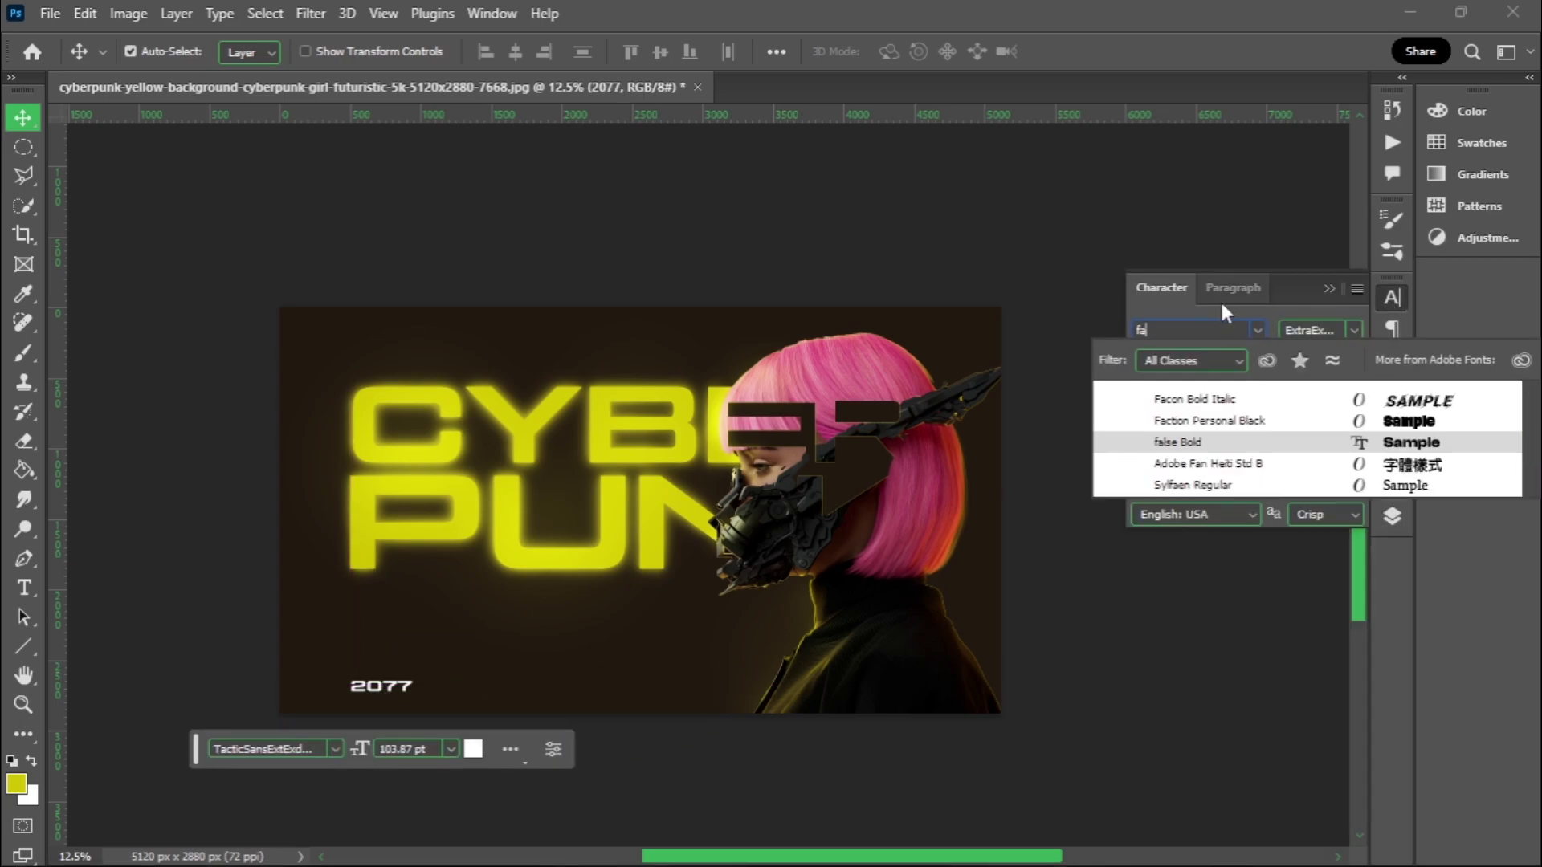
left_click(1208, 397)
left_click(254, 478)
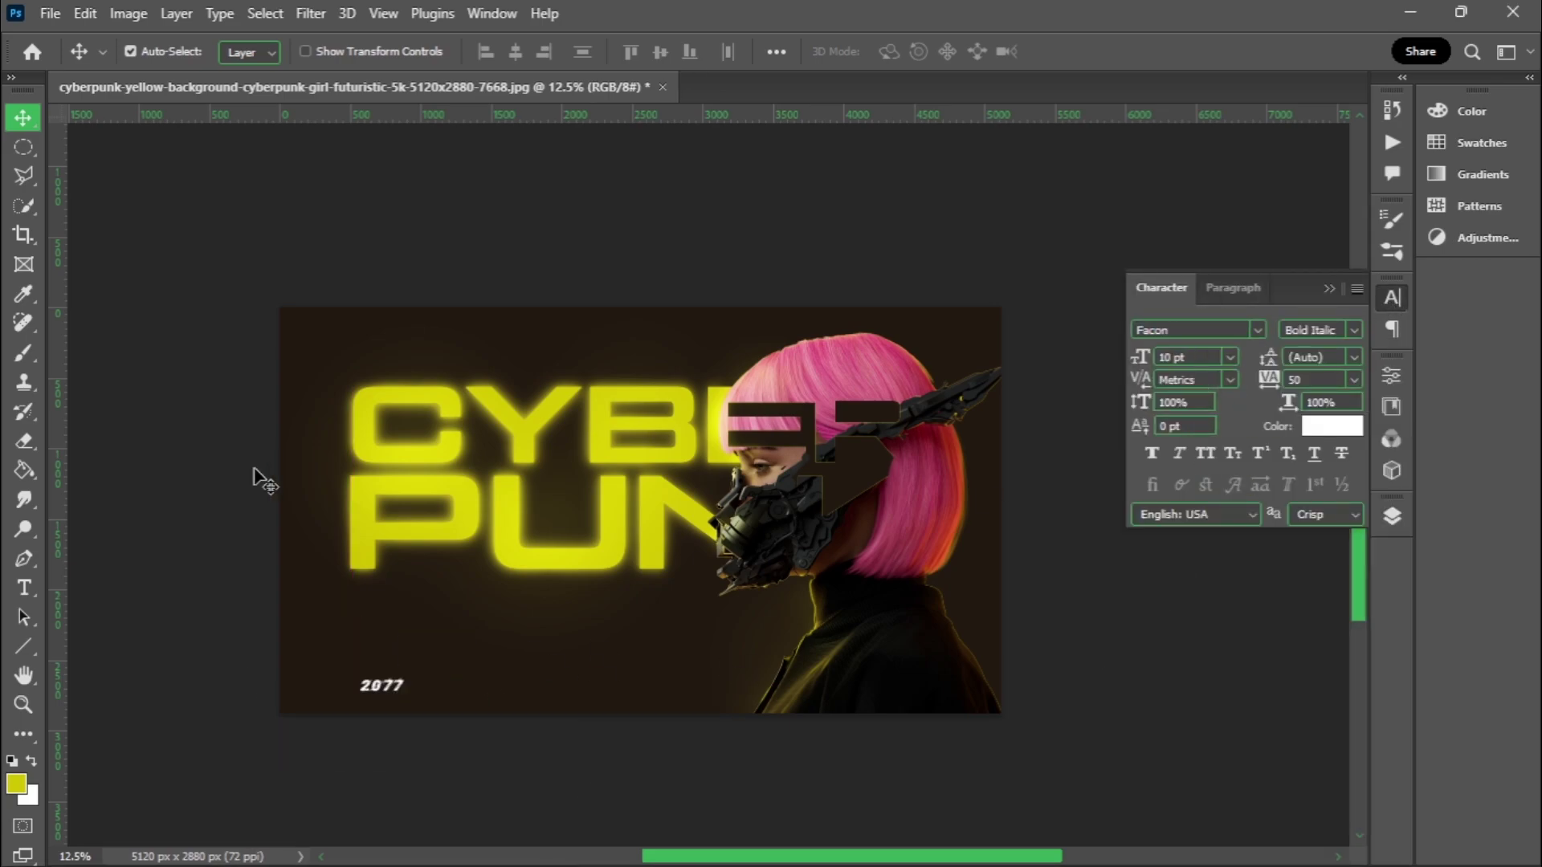
- Change the 2077 caption font to Creato Display Light
left_click(1257, 330)
left_click(1353, 330)
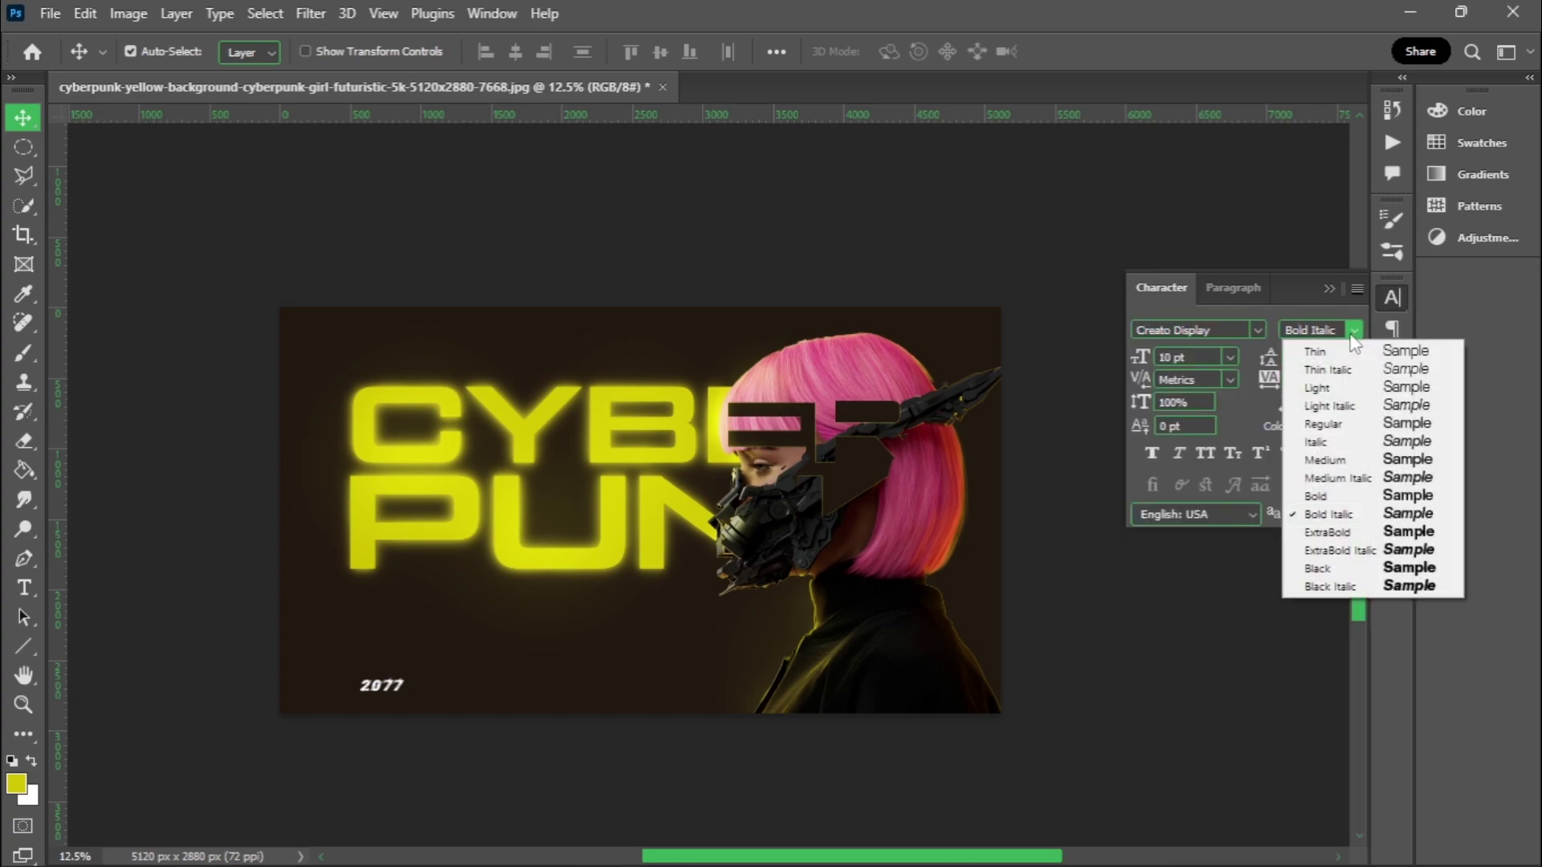
left_click(1318, 388)
left_click(371, 696)
left_click(1257, 330)
left_click(1260, 393)
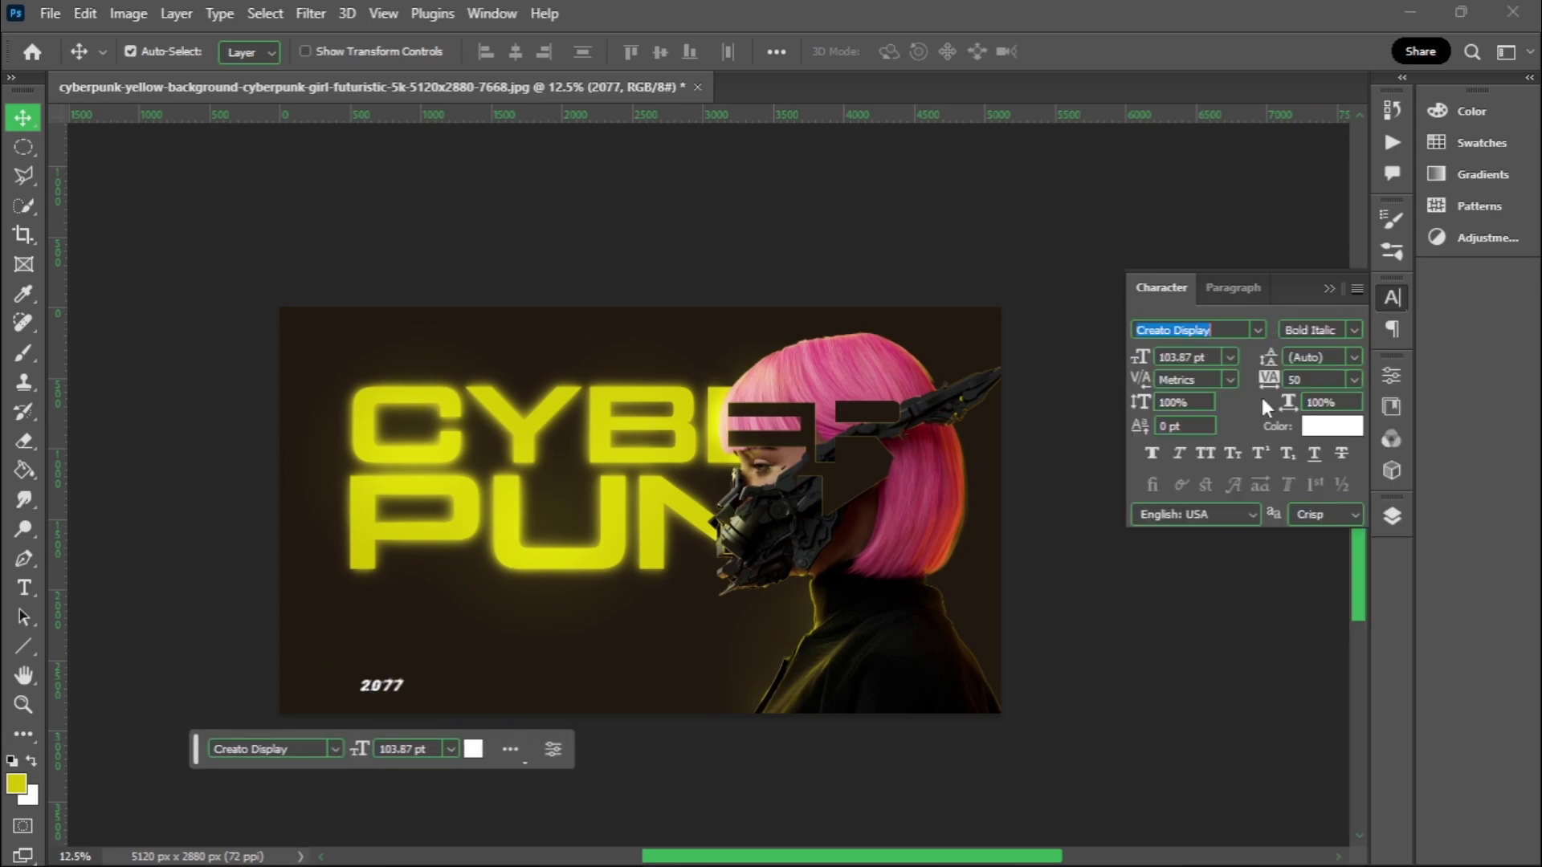
left_click(1354, 330)
left_click(1318, 387)
left_click(566, 217)
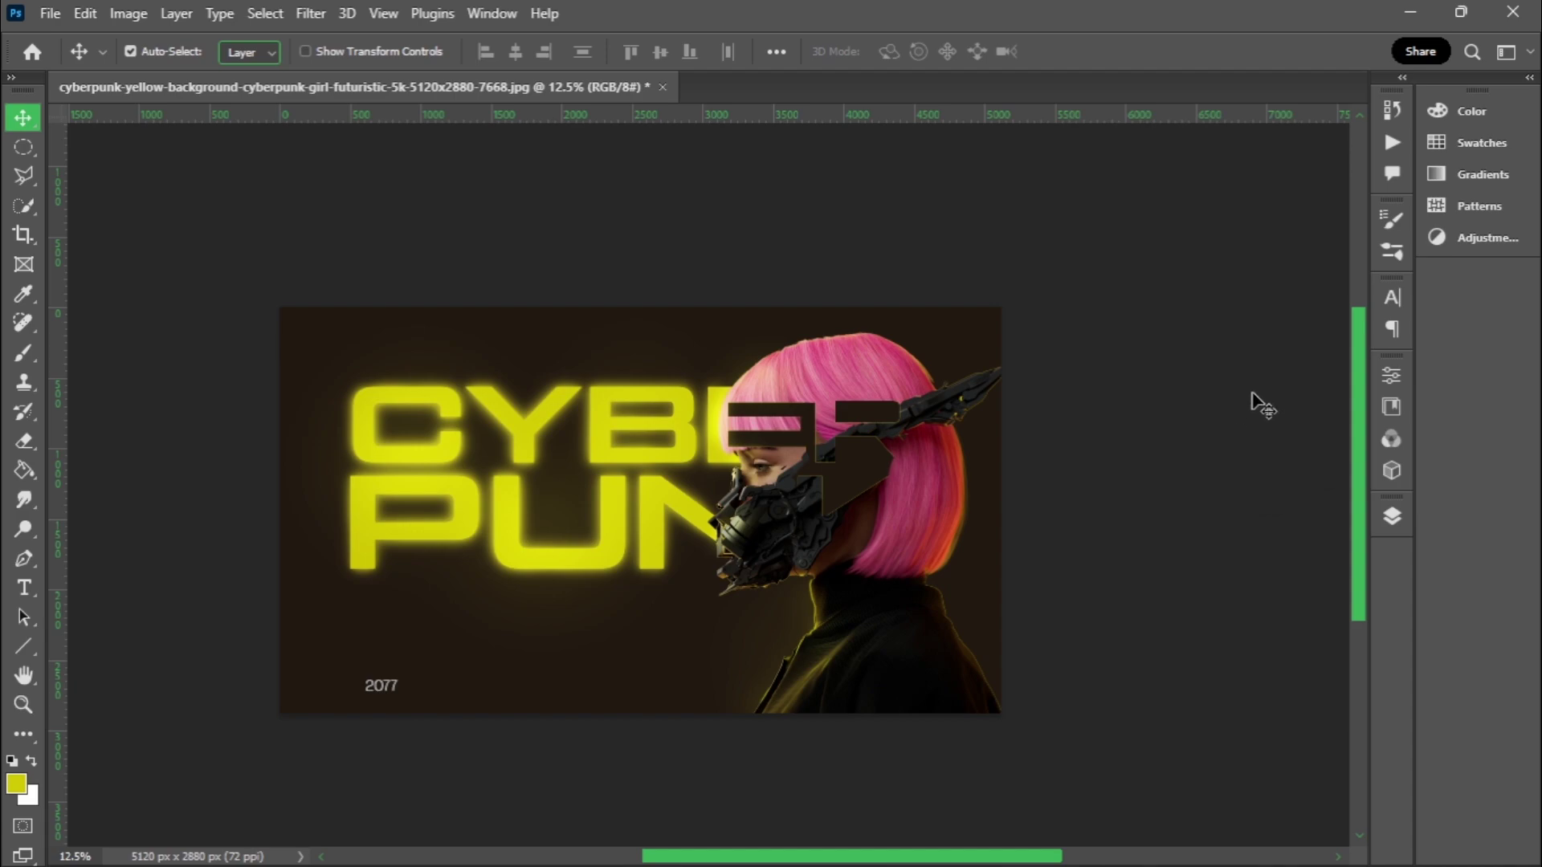
left_click(1391, 517)
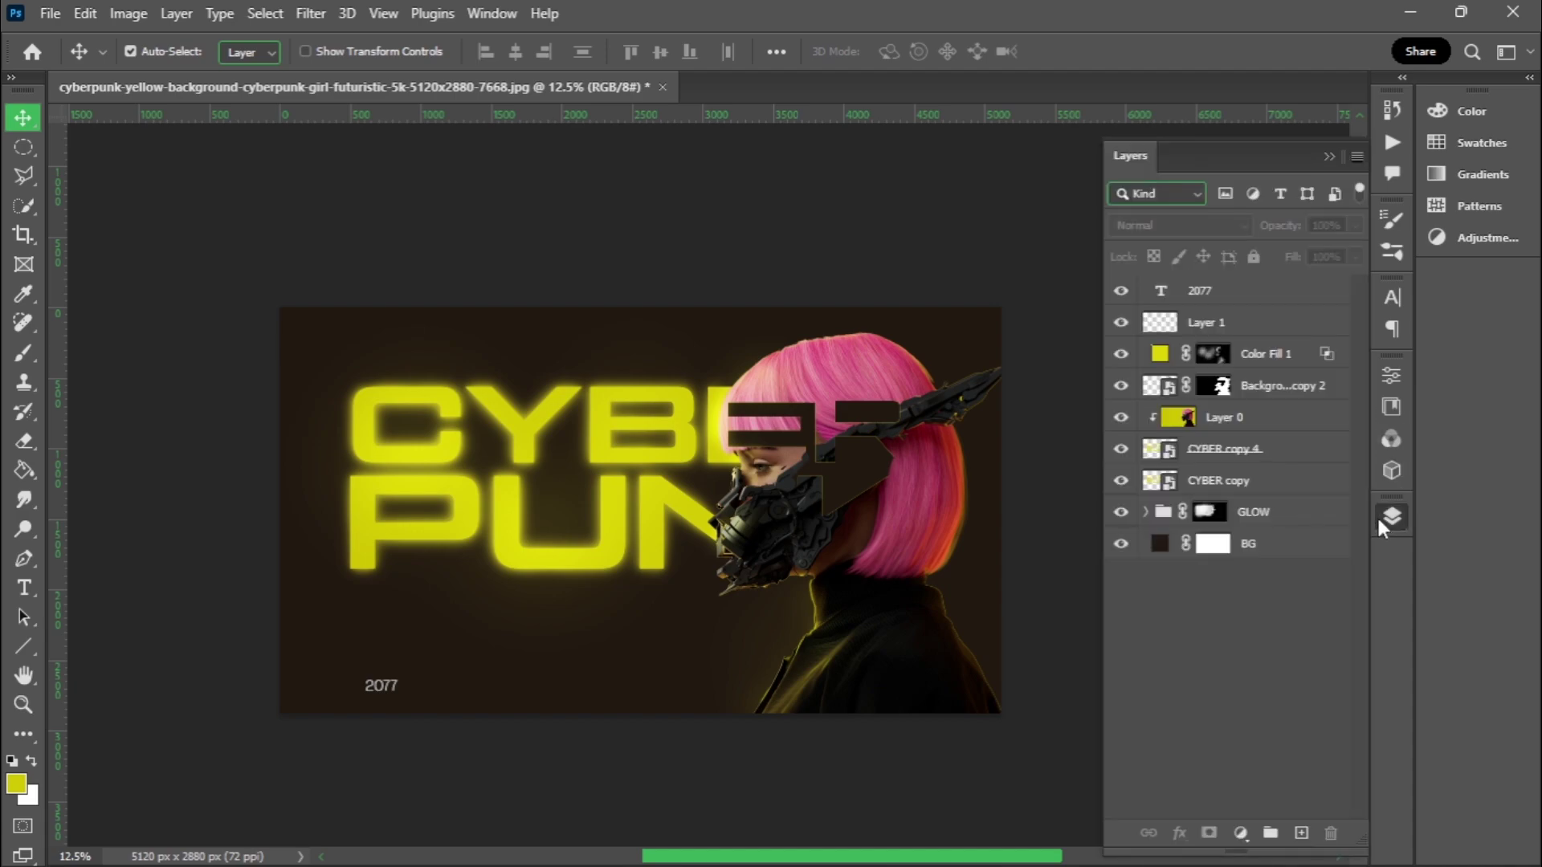
- Paint black on the Color Fill 1 mask with a soft low-flow brush to remove yellow
left_click(1212, 354)
key("b")
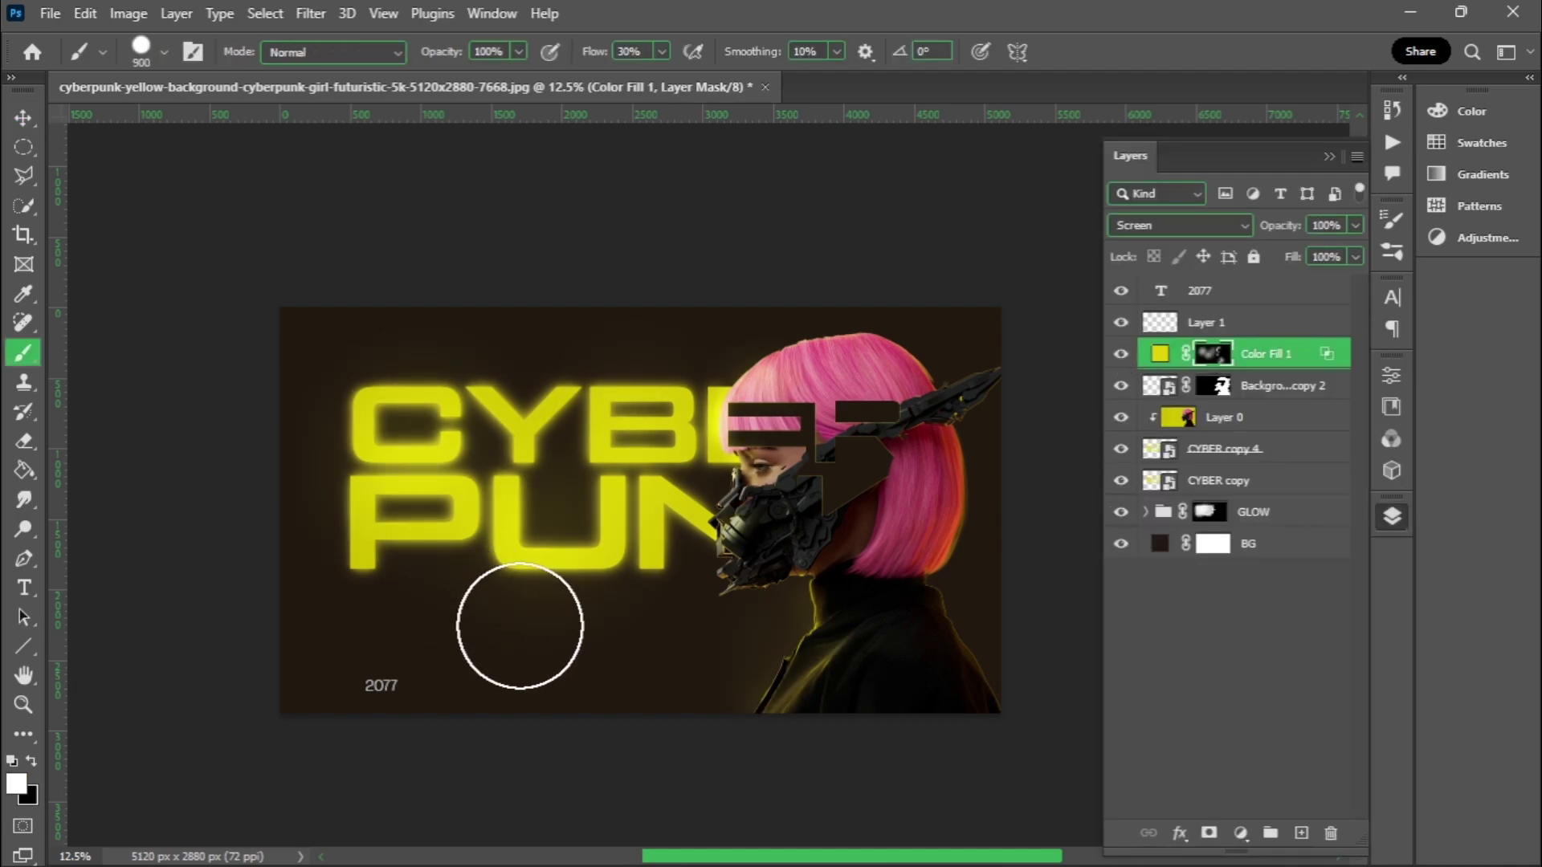
key("x")
right_click(554, 647)
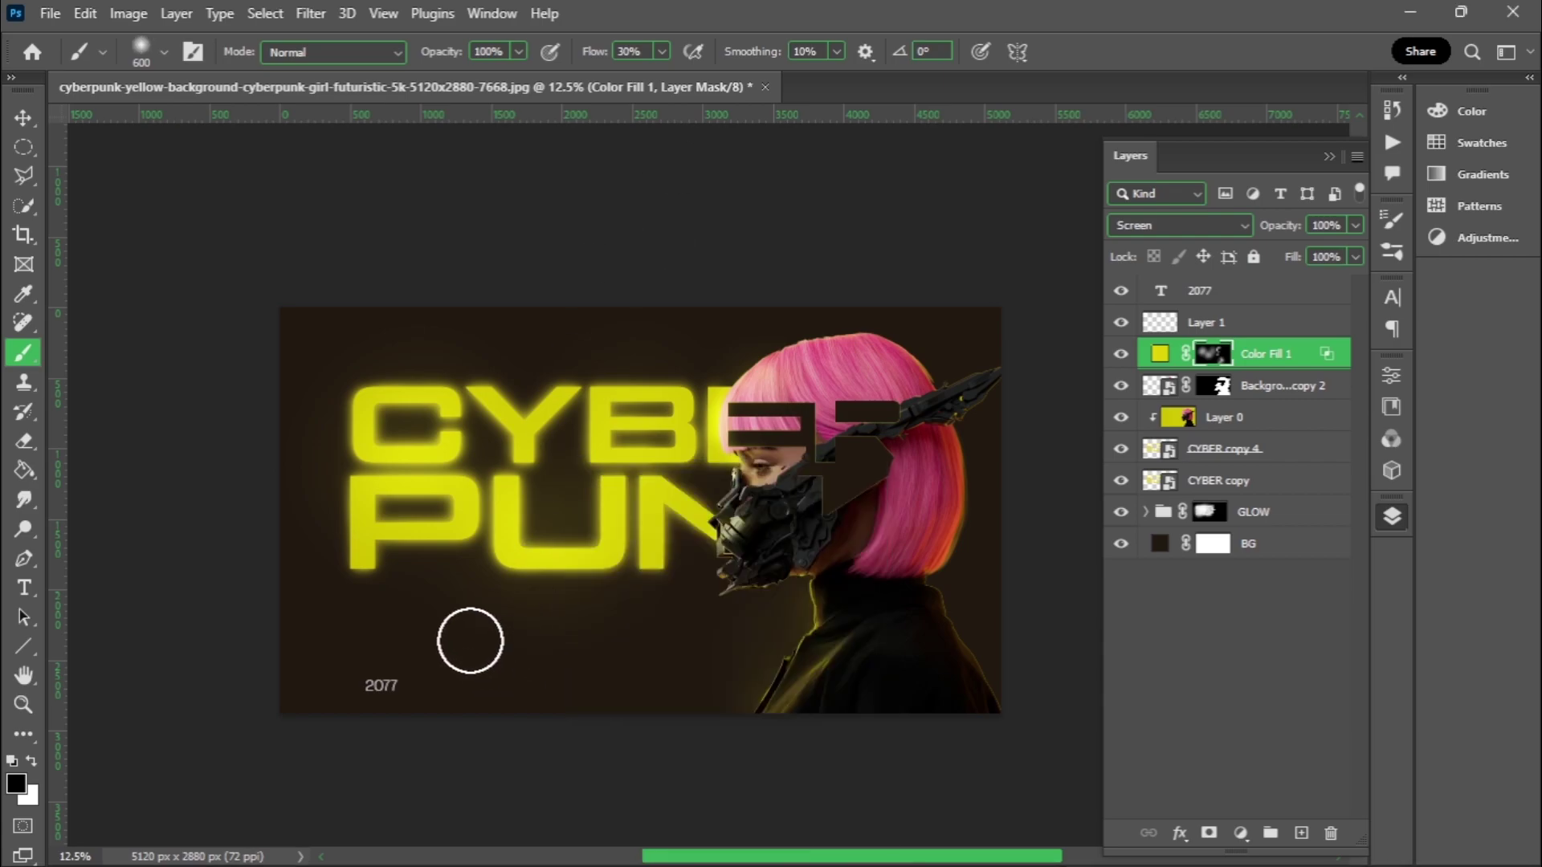
key("shift+1")
key("shift+4")
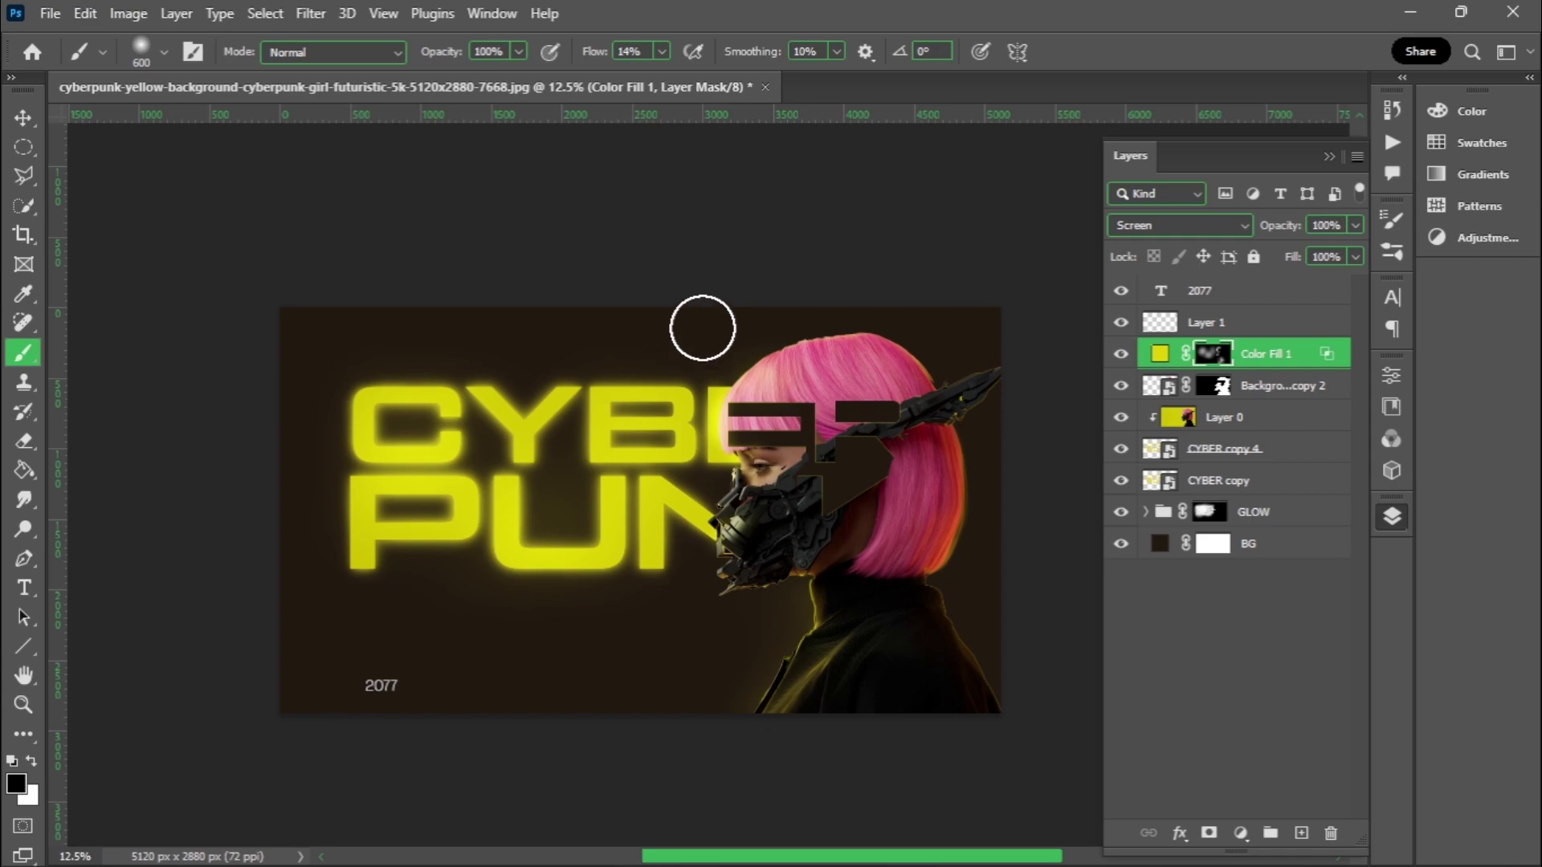
left_click(661, 52)
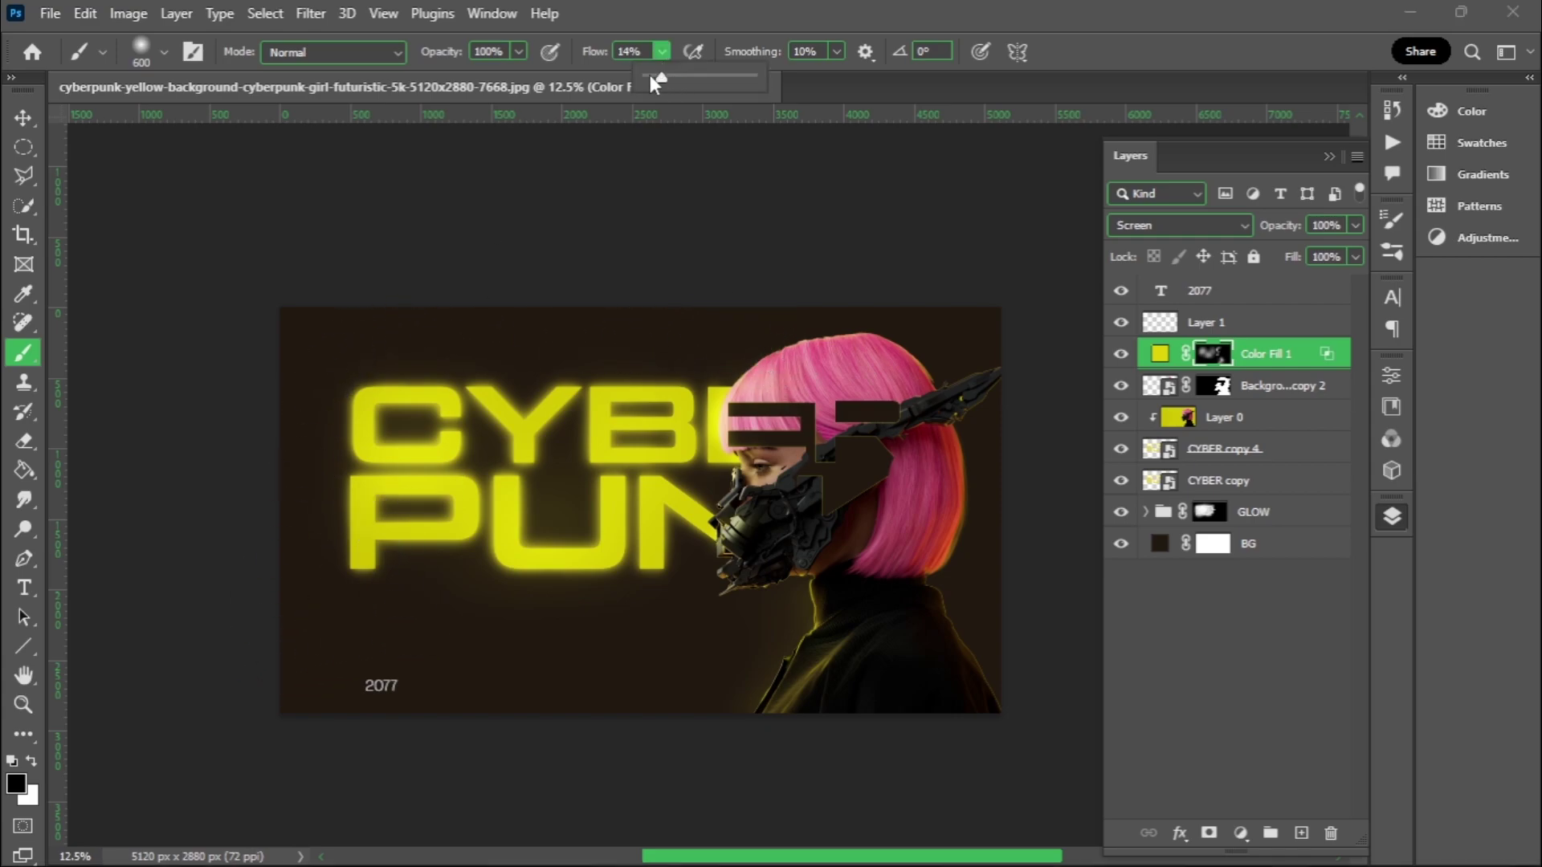
key("v")
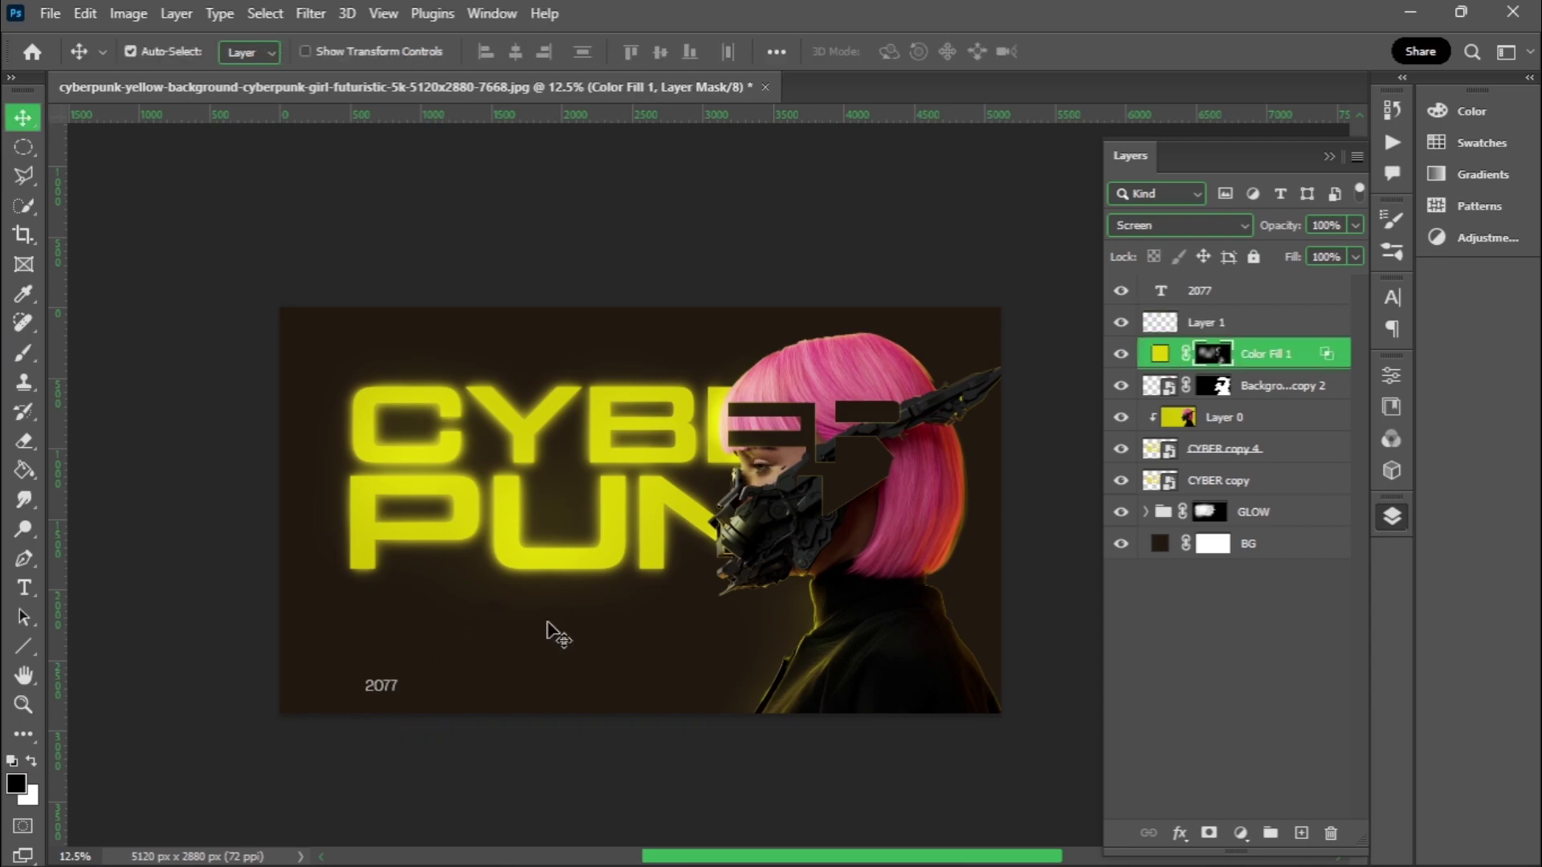
- Paint white on the Color Fill 1 mask with a larger brush to restore the yellow glow
key("b")
right_click(494, 642)
key("Escape")
key("x")
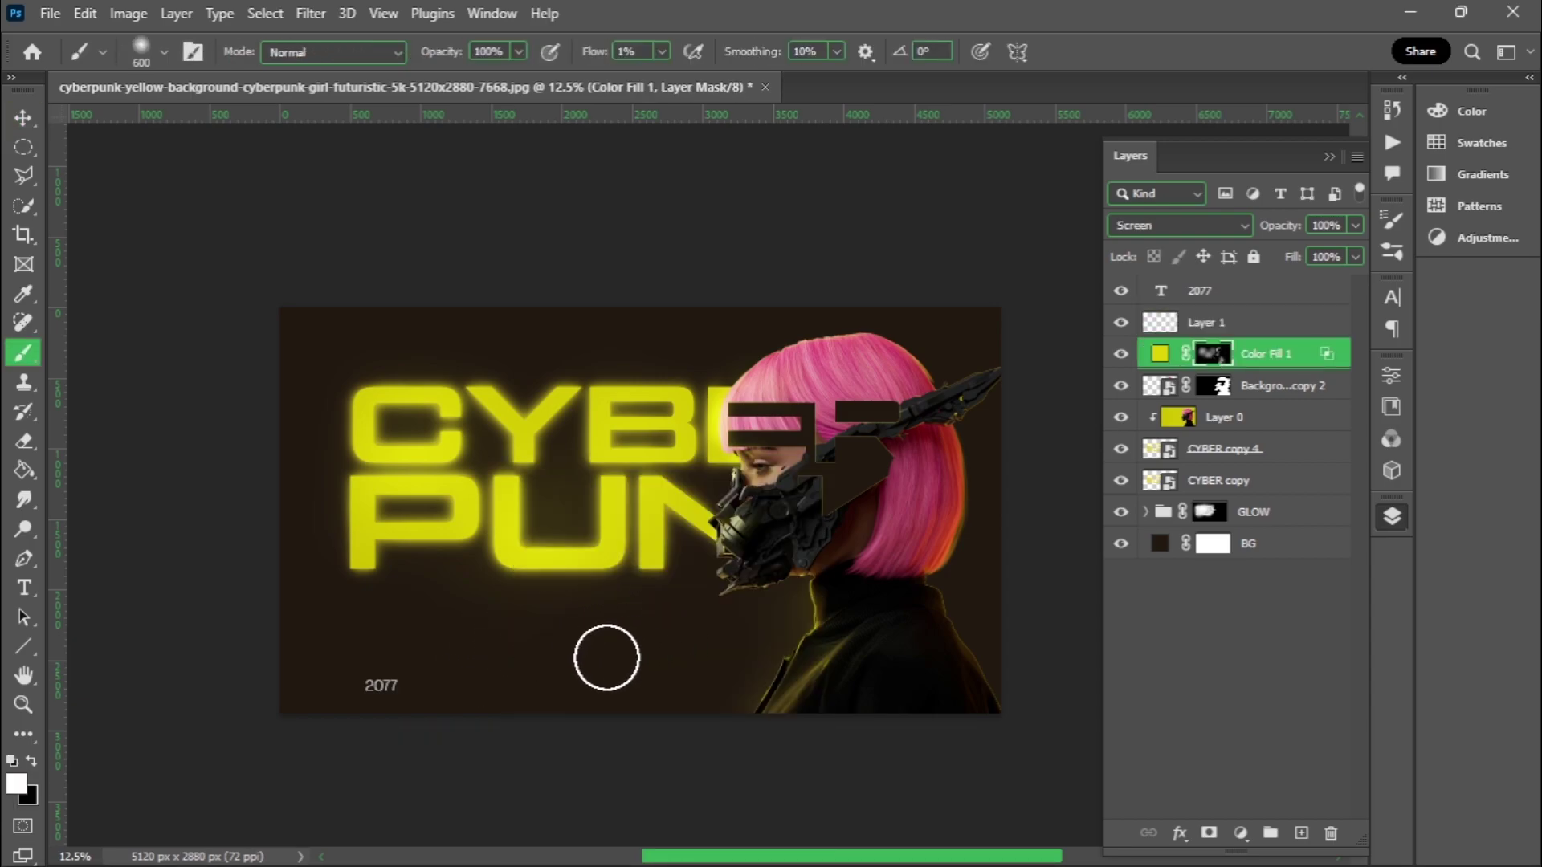
key("bracketright")
key("bracketright")
key("bracketright")
key("bracketright")
key("bracketright")
key("bracketright")
key("bracketright")
key("bracketright")
key("bracketright")
key("bracketright")
key("bracketright")
key("bracketright")
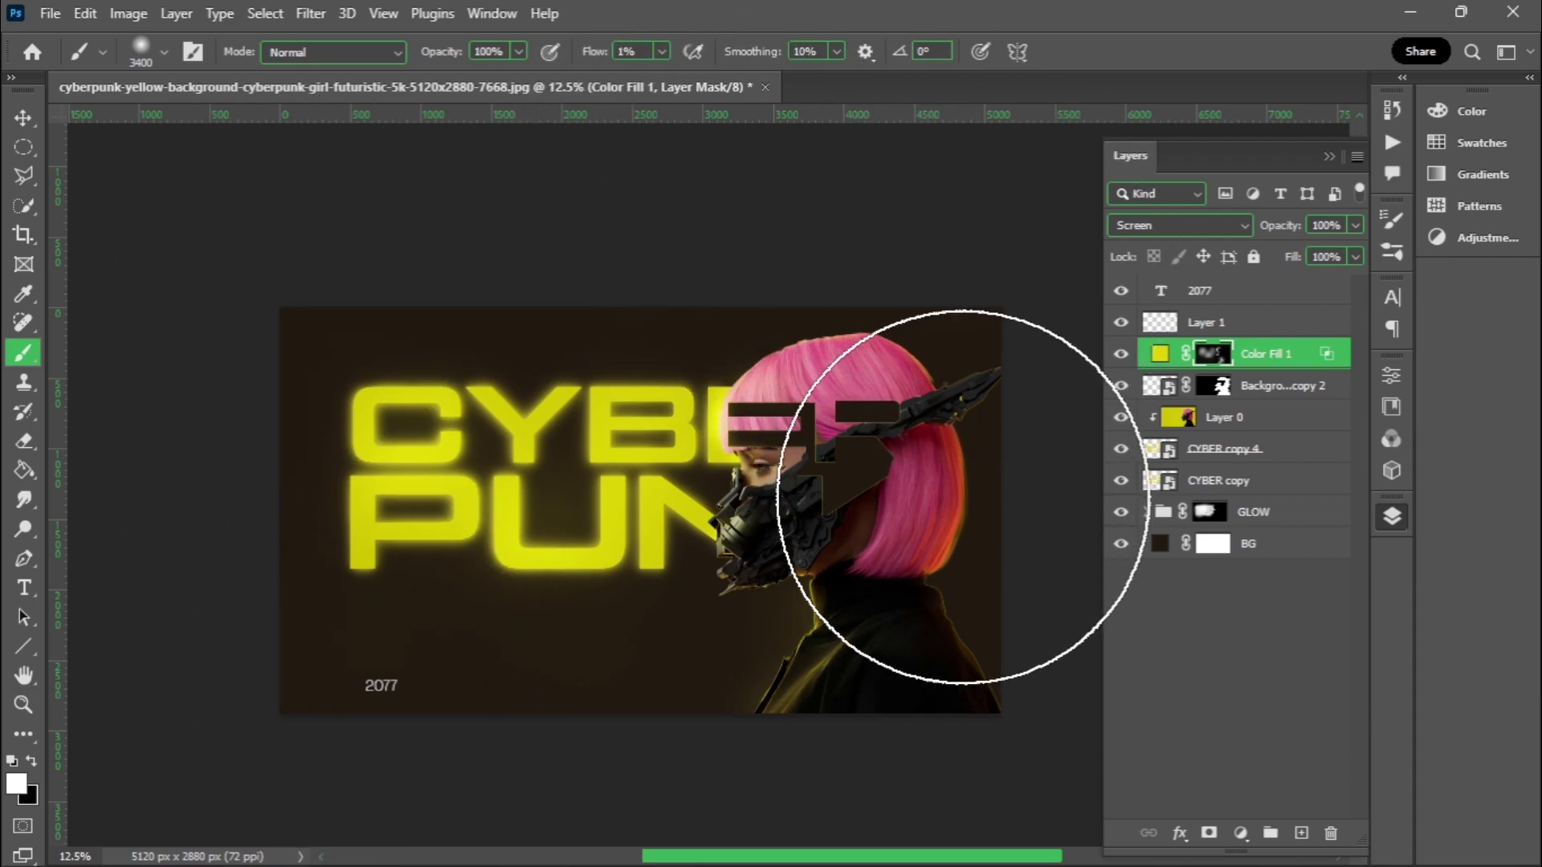
key("bracketleft")
key("bracketleft")
key("bracketleft")
key("bracketleft")
key("bracketleft")
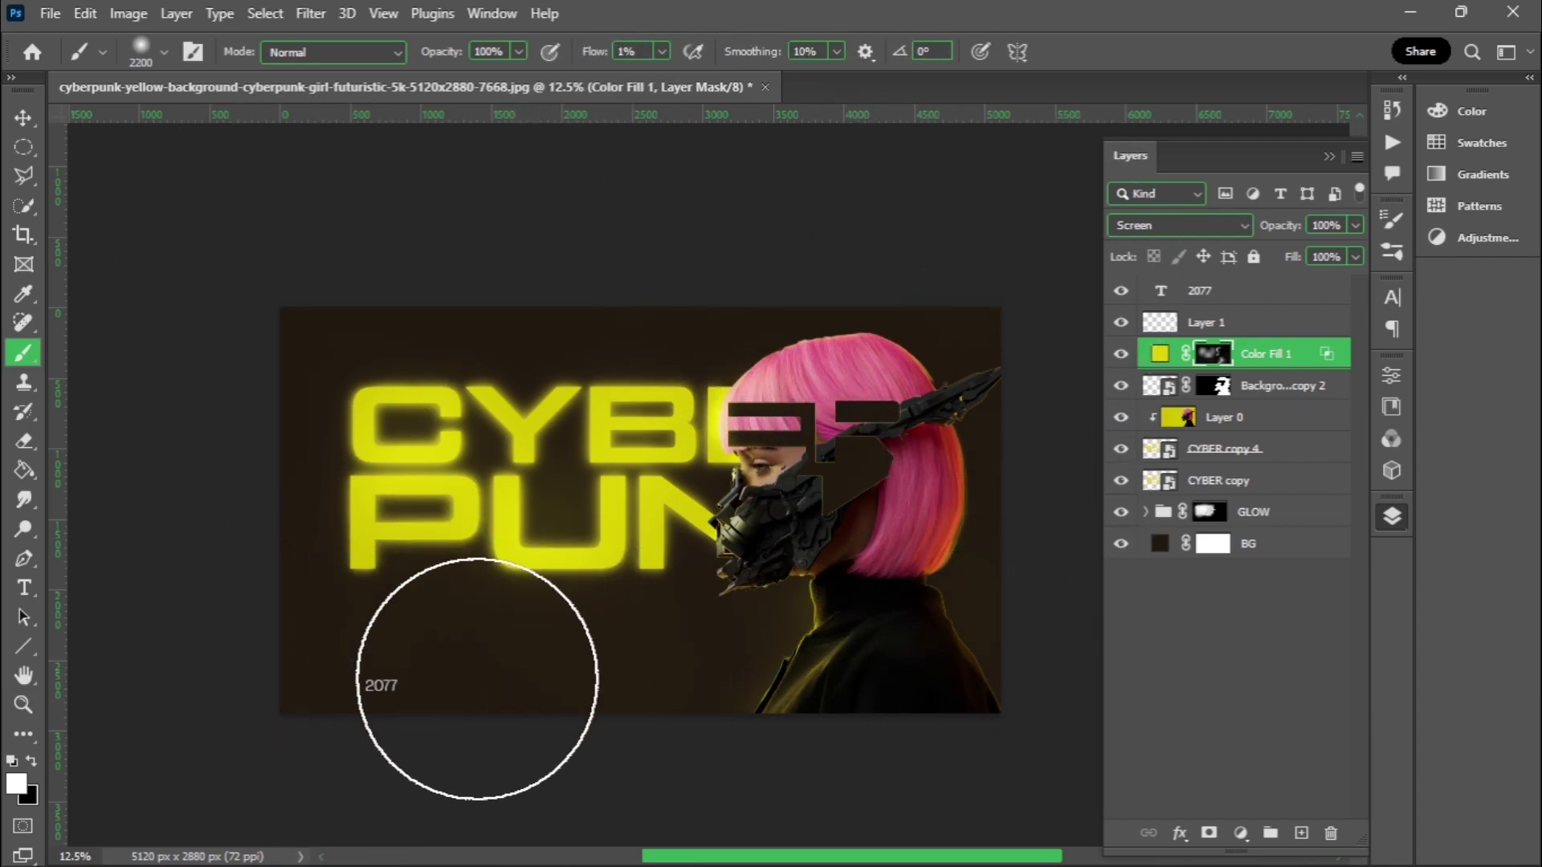
key("v")
- Stamp all visible layers into a new top smart object layer and open the Camera Raw Filter
left_click(1272, 300)
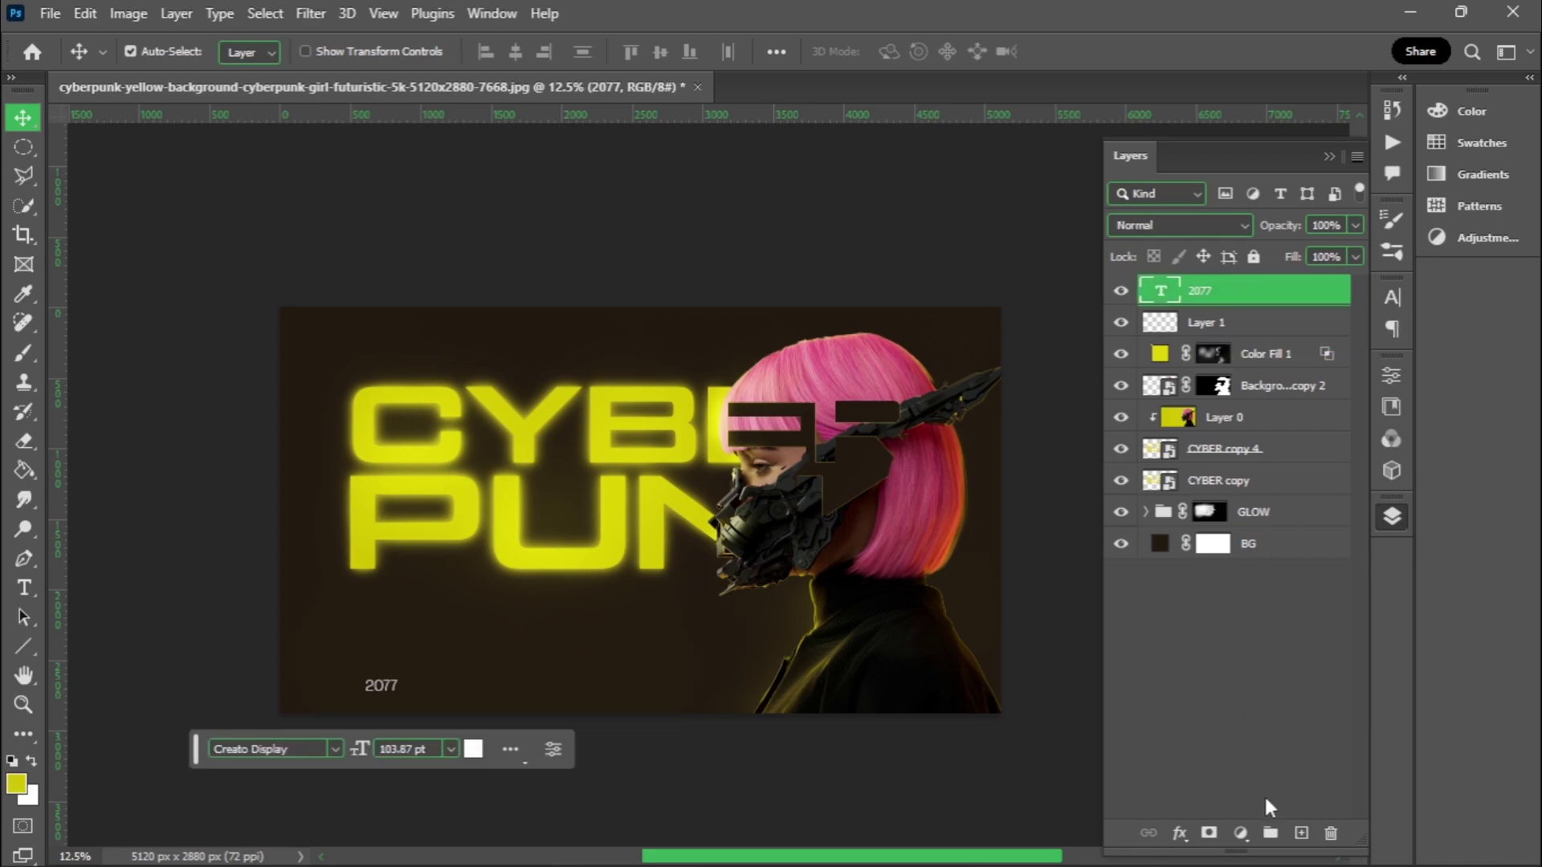
key("ctrl+shift+alt+e")
right_click(1277, 297)
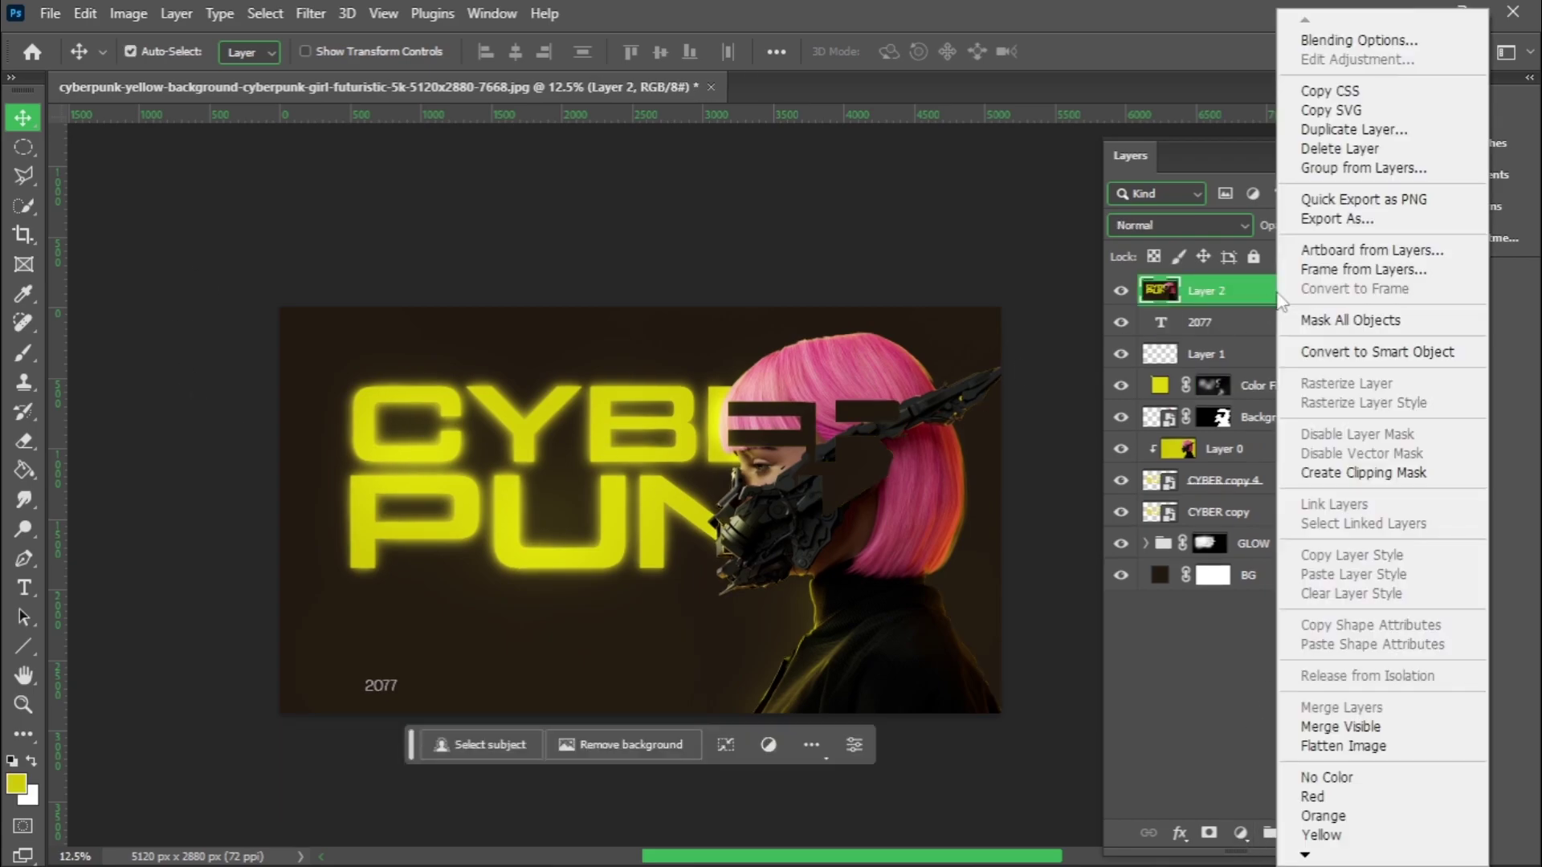
left_click(1365, 348)
left_click(311, 13)
left_click(385, 183)
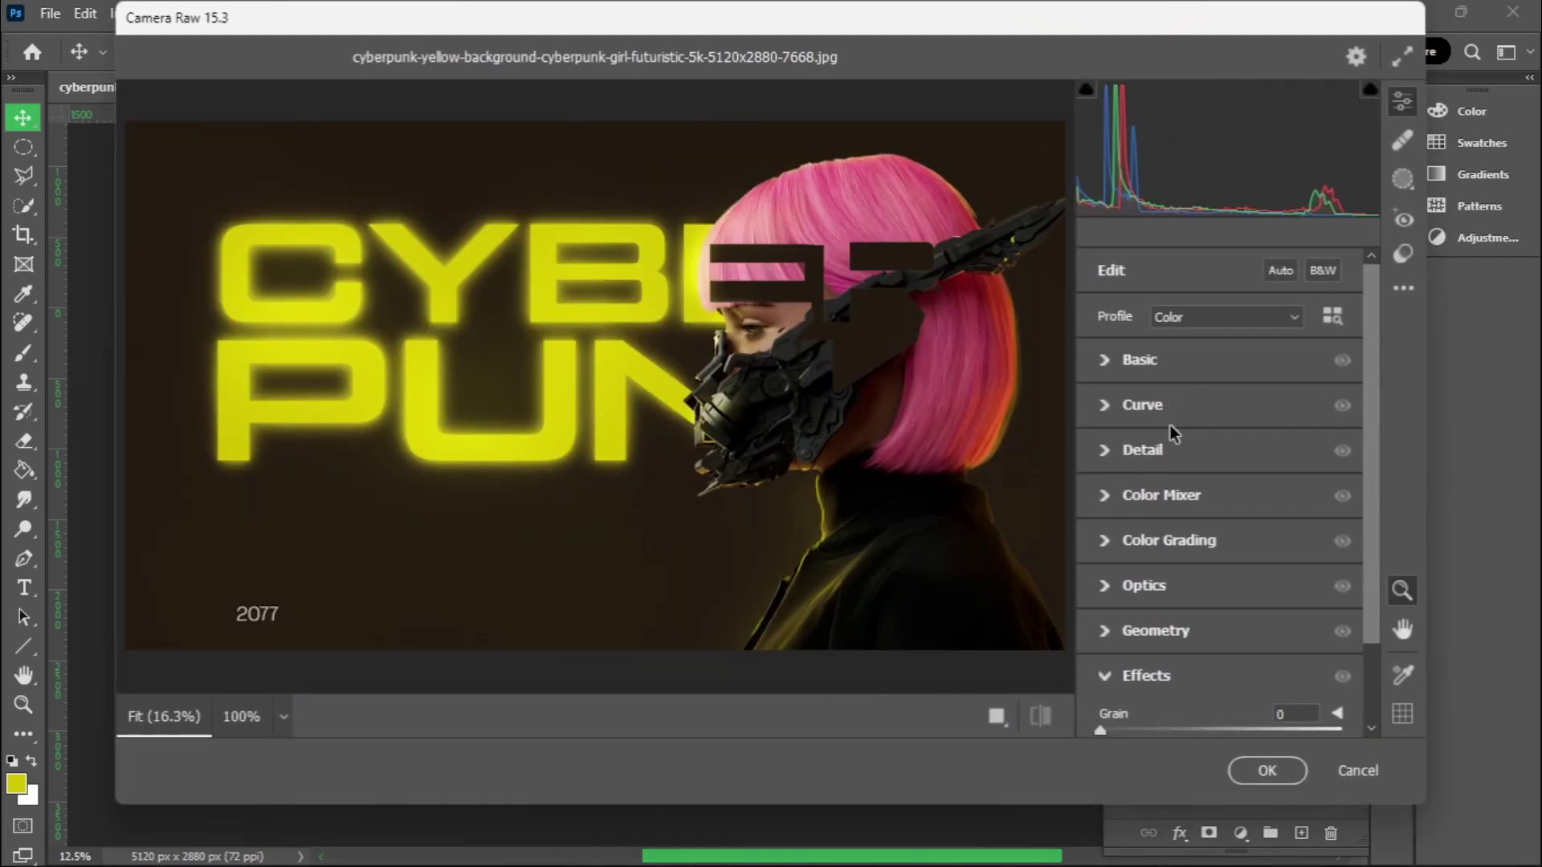
- Set Exposure to +0.15 and Contrast to +27 in Camera Raw with a before/after view
left_click(1167, 487)
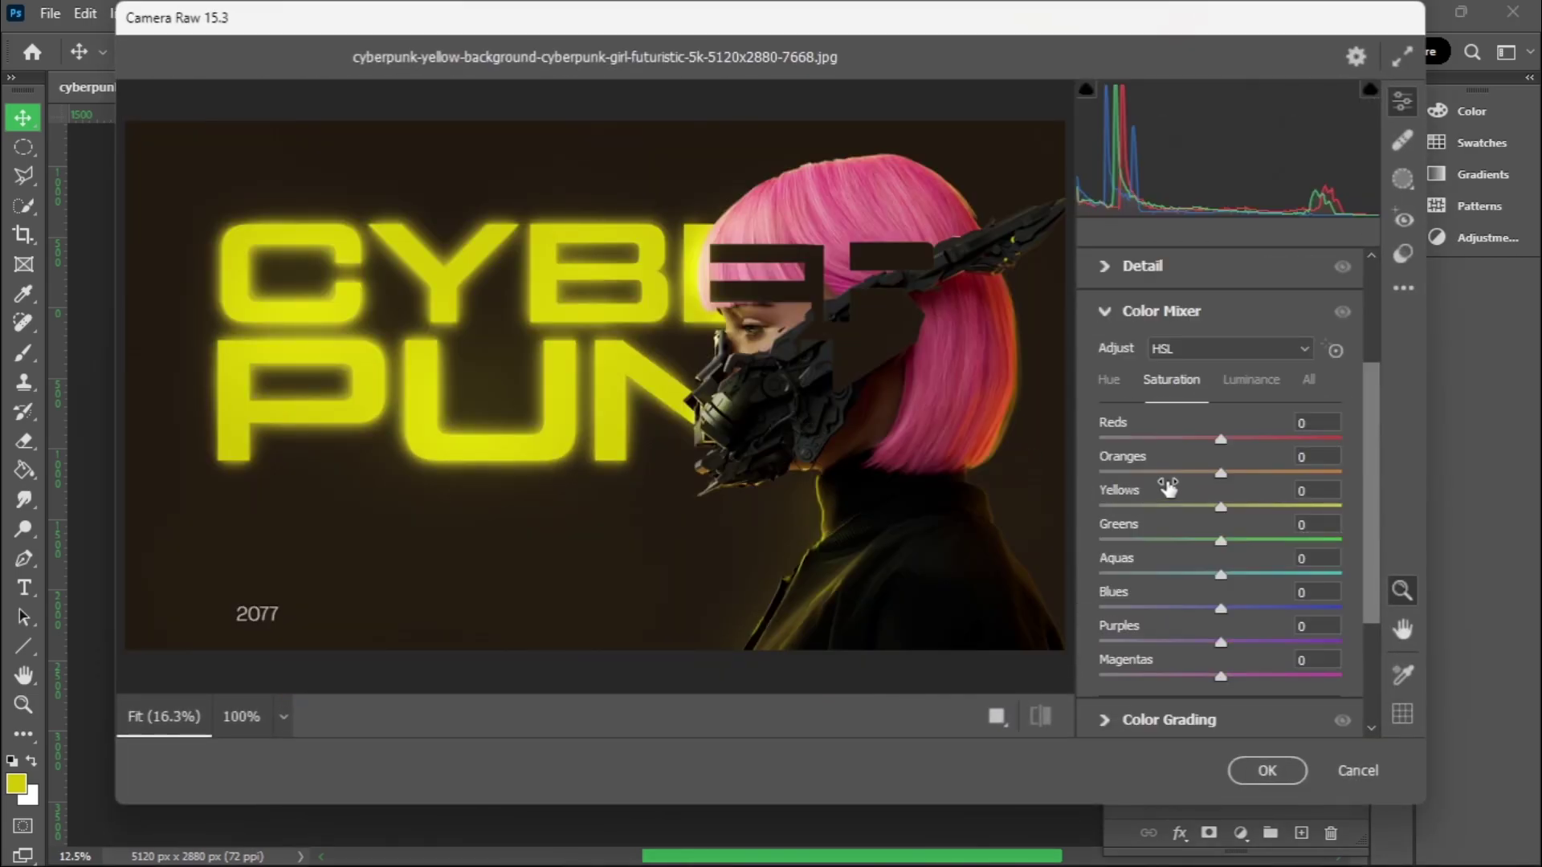
left_click(1107, 313)
left_click(1106, 358)
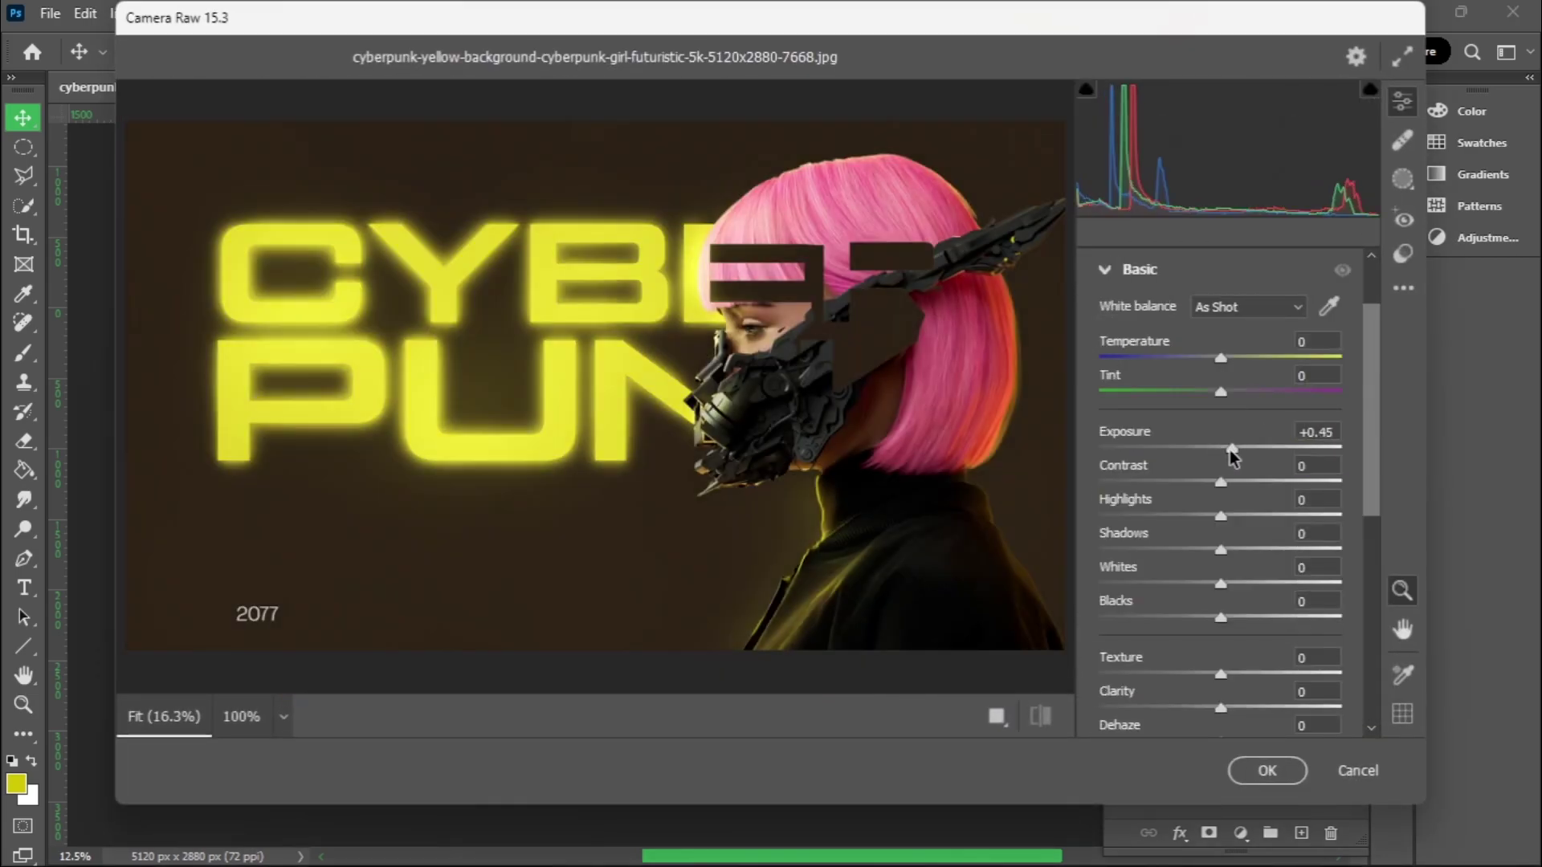
left_click(998, 717)
left_click_drag(1236, 448, 1257, 482)
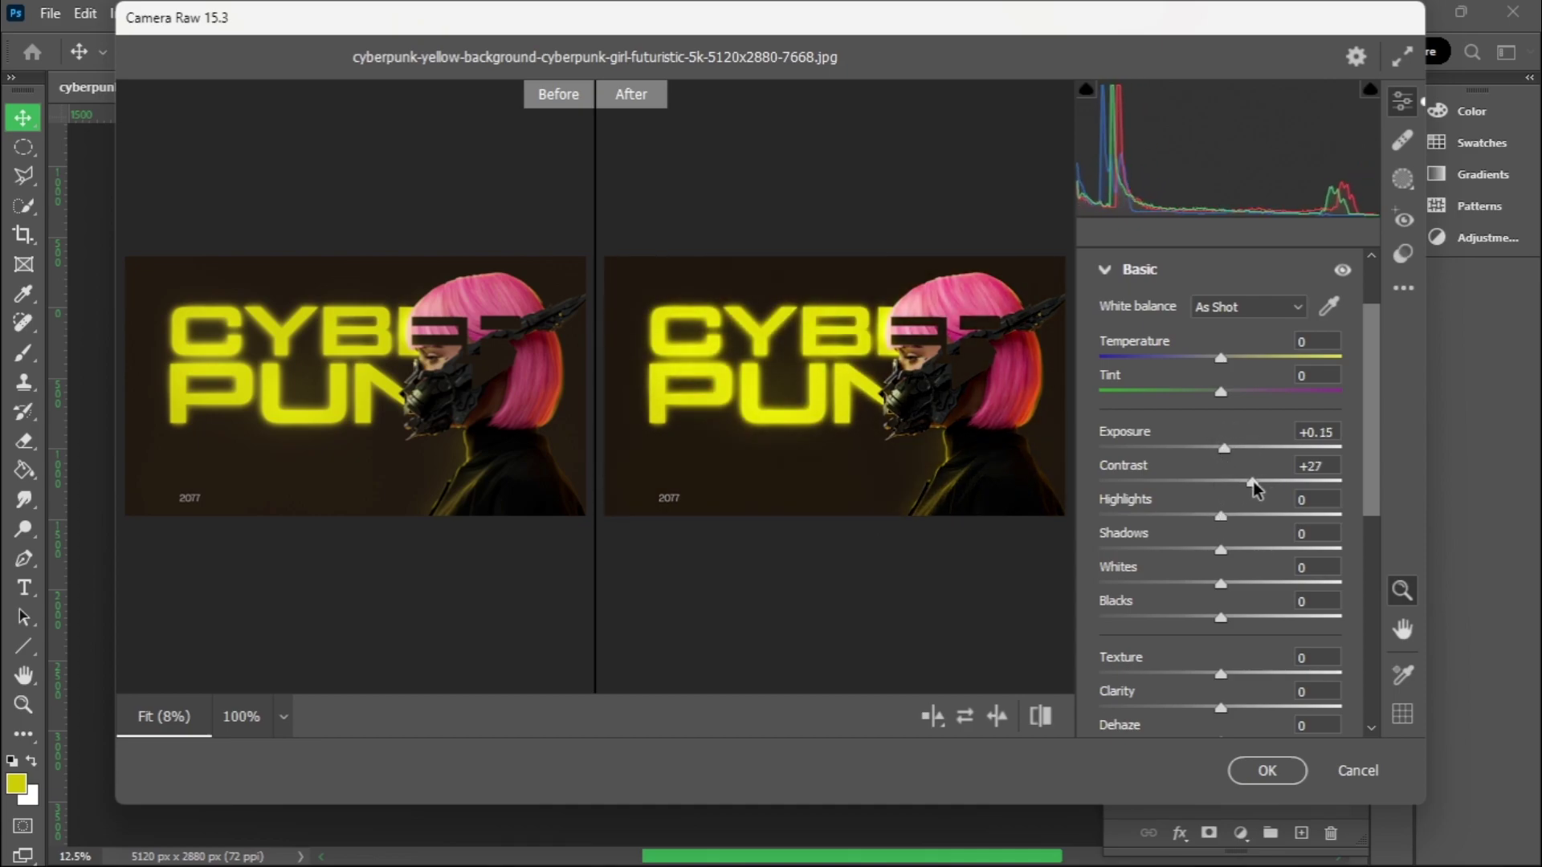
mouse_move(1216, 543)
left_mouse_down()
mouse_move(1257, 554)
mouse_move(1264, 586)
mouse_move(1221, 584)
mouse_move(1140, 620)
mouse_move(1237, 619)
left_mouse_up()
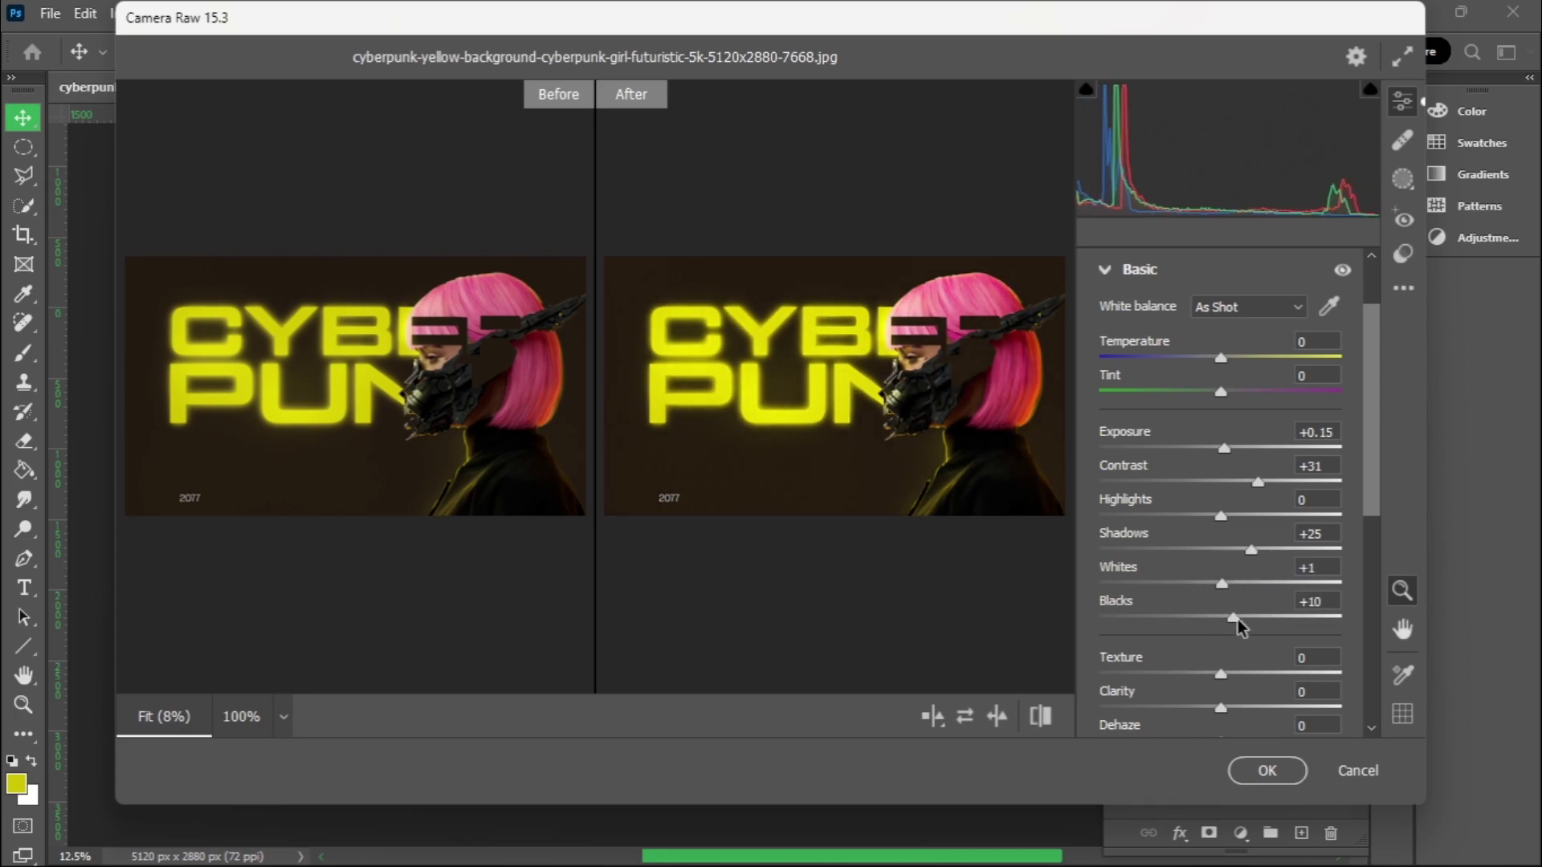
scroll(1235, 645, "up", 5)
- Raise per-colour HSL saturation, add Grain 11 and apply the Camera Raw grade
left_click(1140, 355)
left_click(1133, 540)
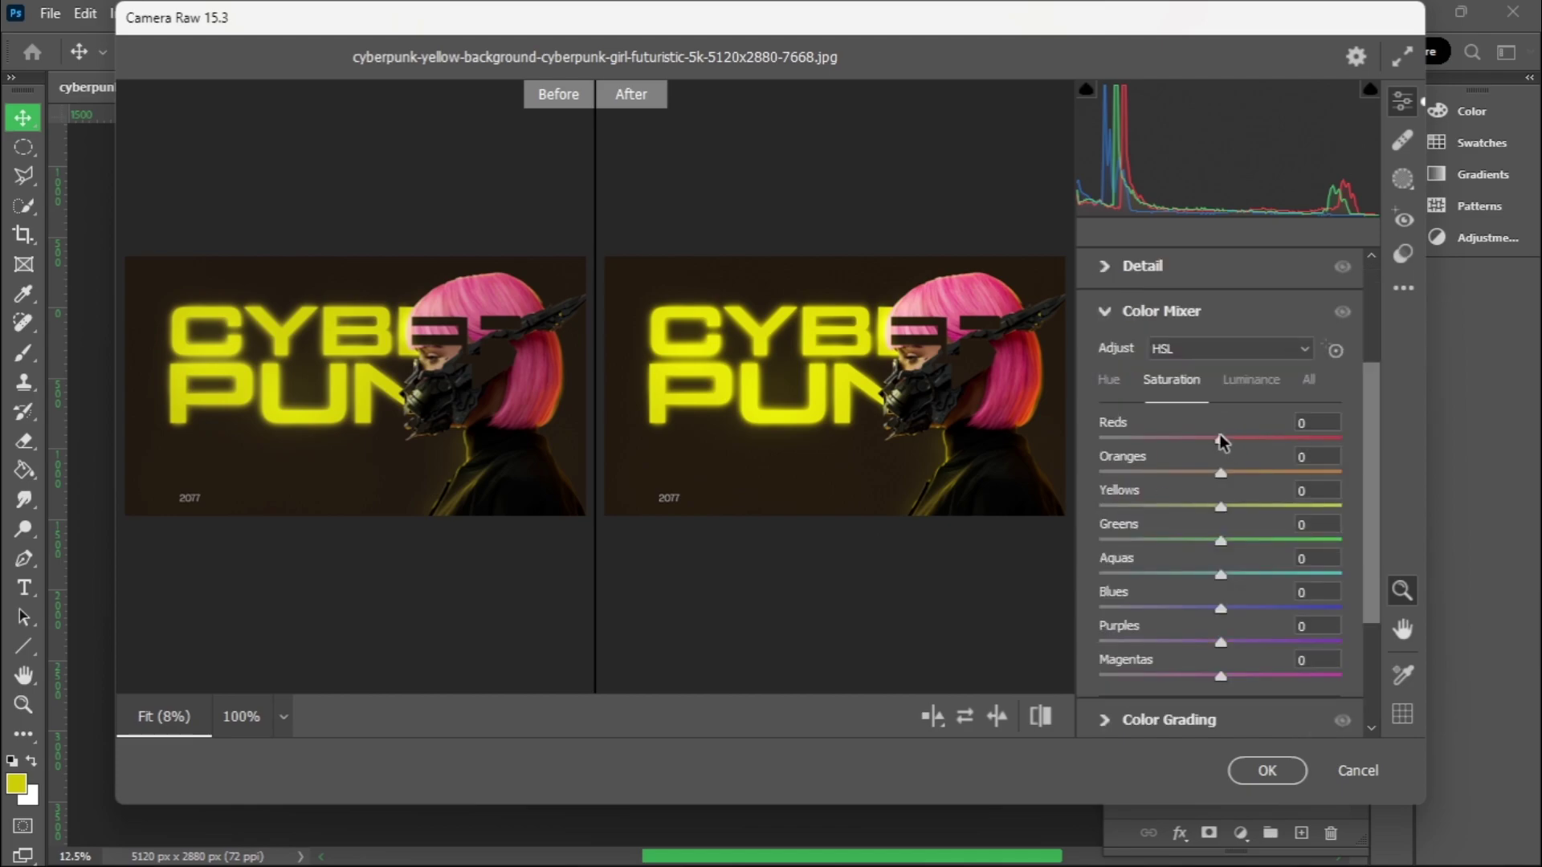
mouse_move(1221, 438)
left_mouse_down()
mouse_move(1278, 440)
mouse_move(1259, 441)
mouse_move(1251, 531)
left_mouse_up()
scroll(1369, 485, "down", 1)
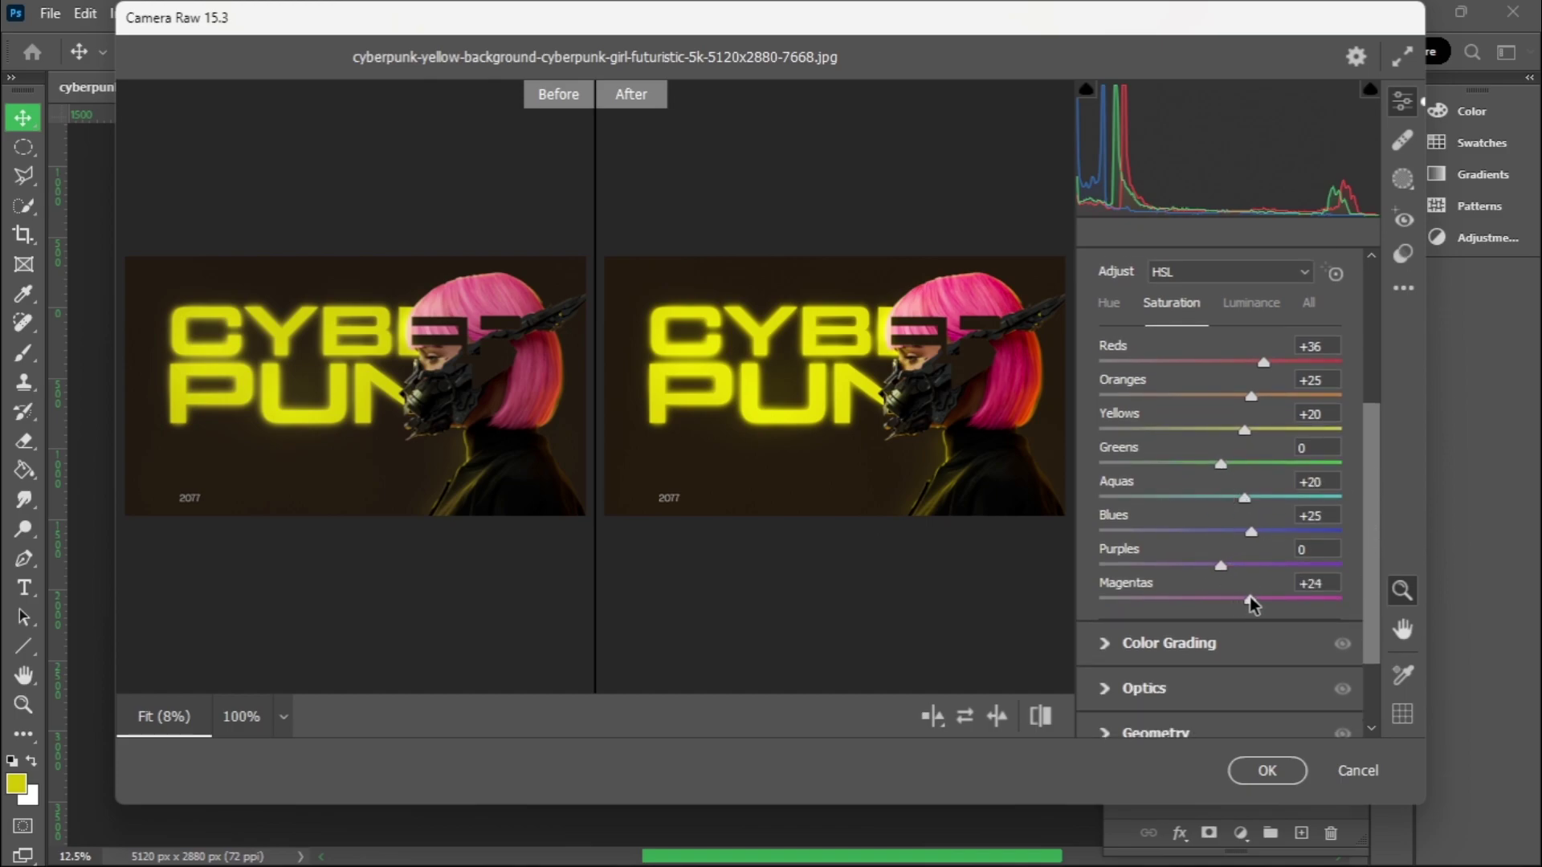
scroll(1244, 587, "down", 2)
left_click(1357, 671)
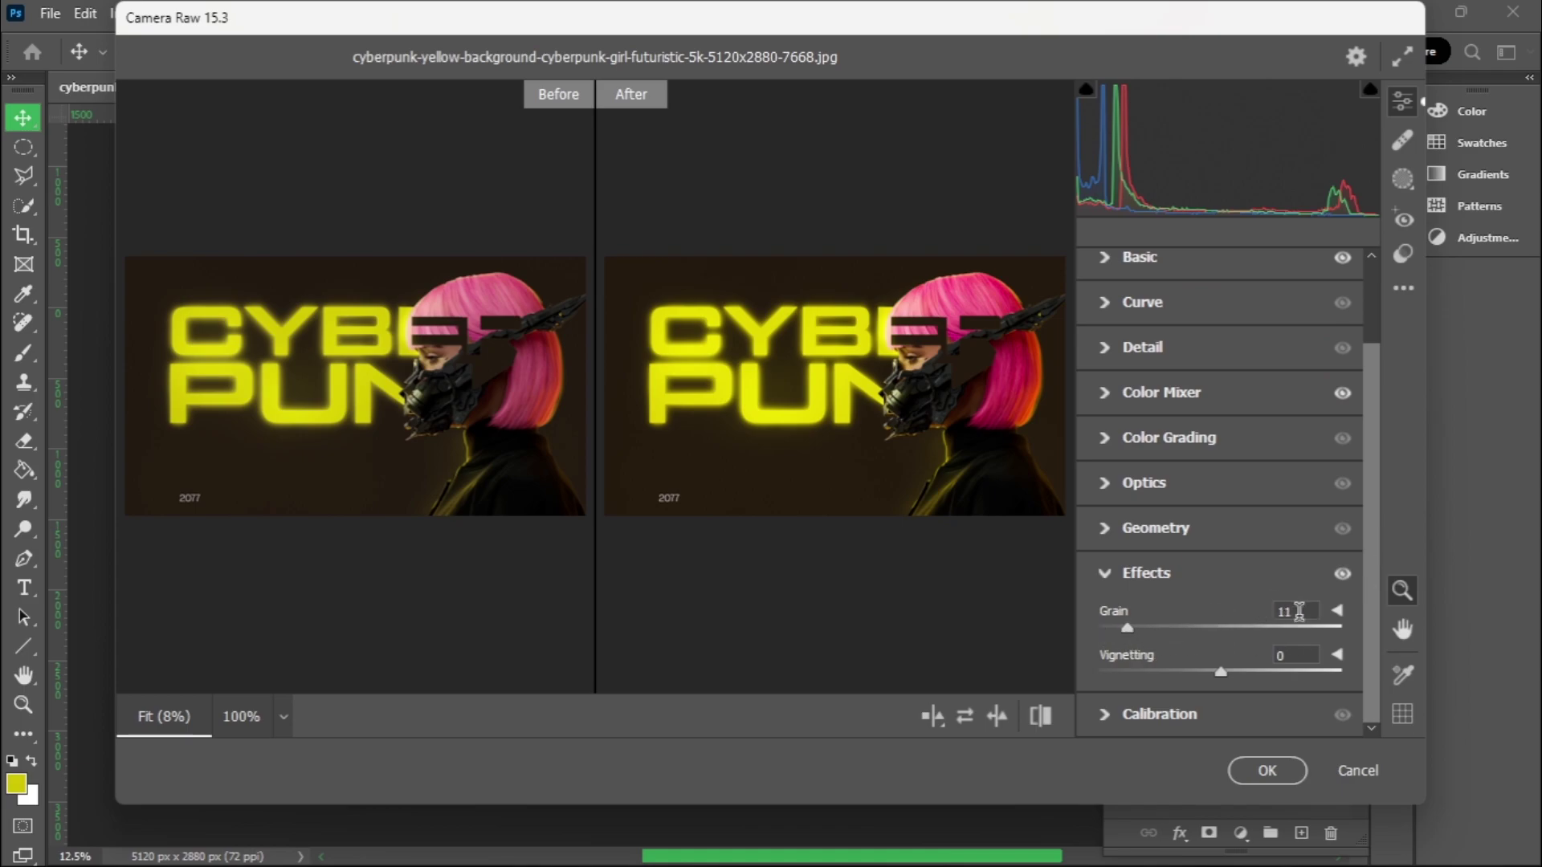
left_click(1262, 772)
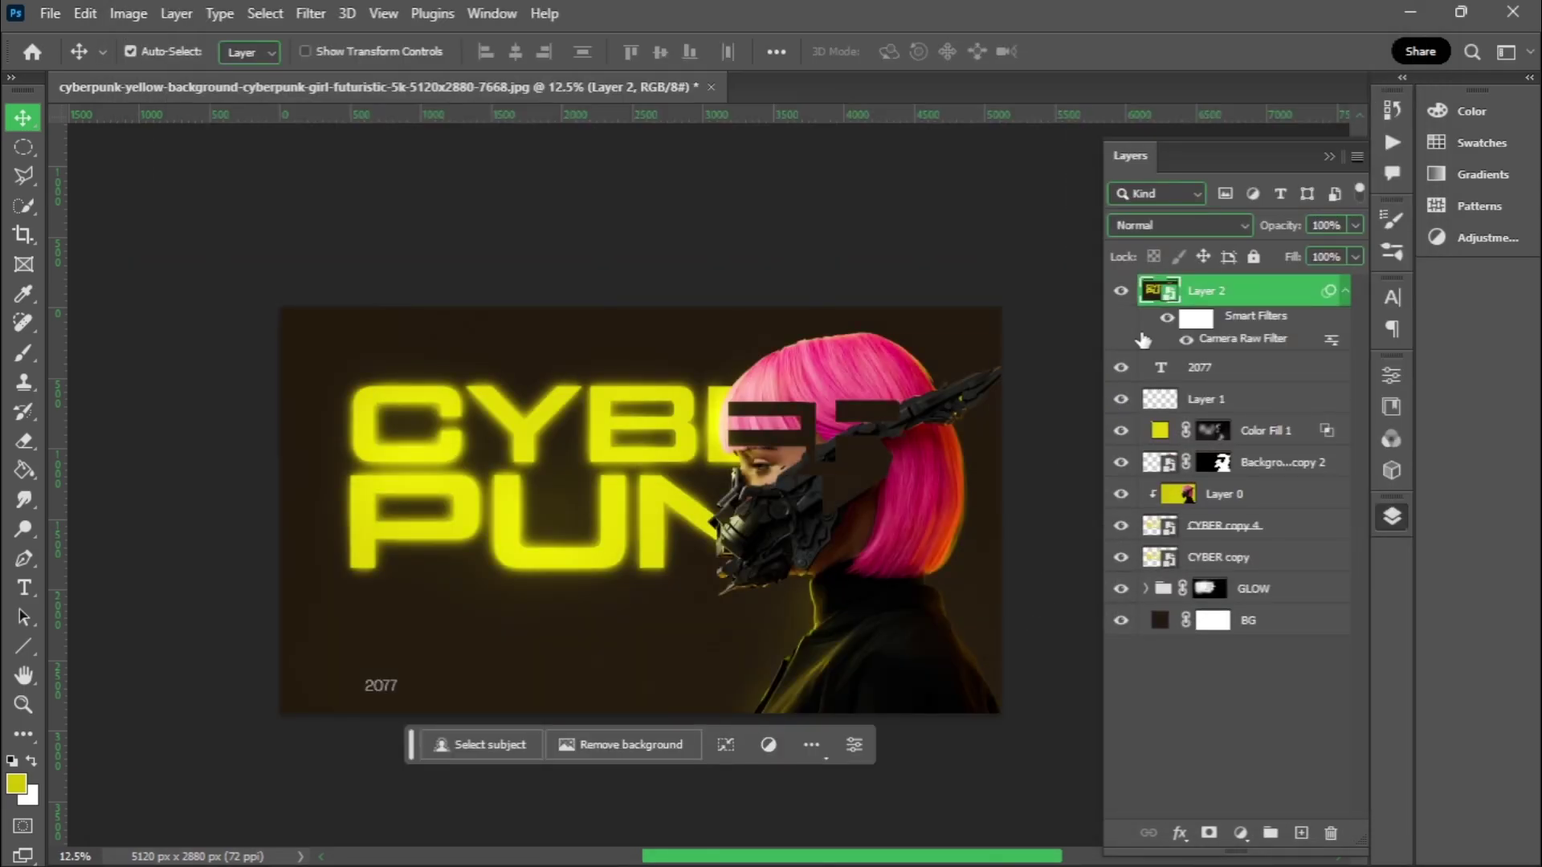
left_click(1121, 291)
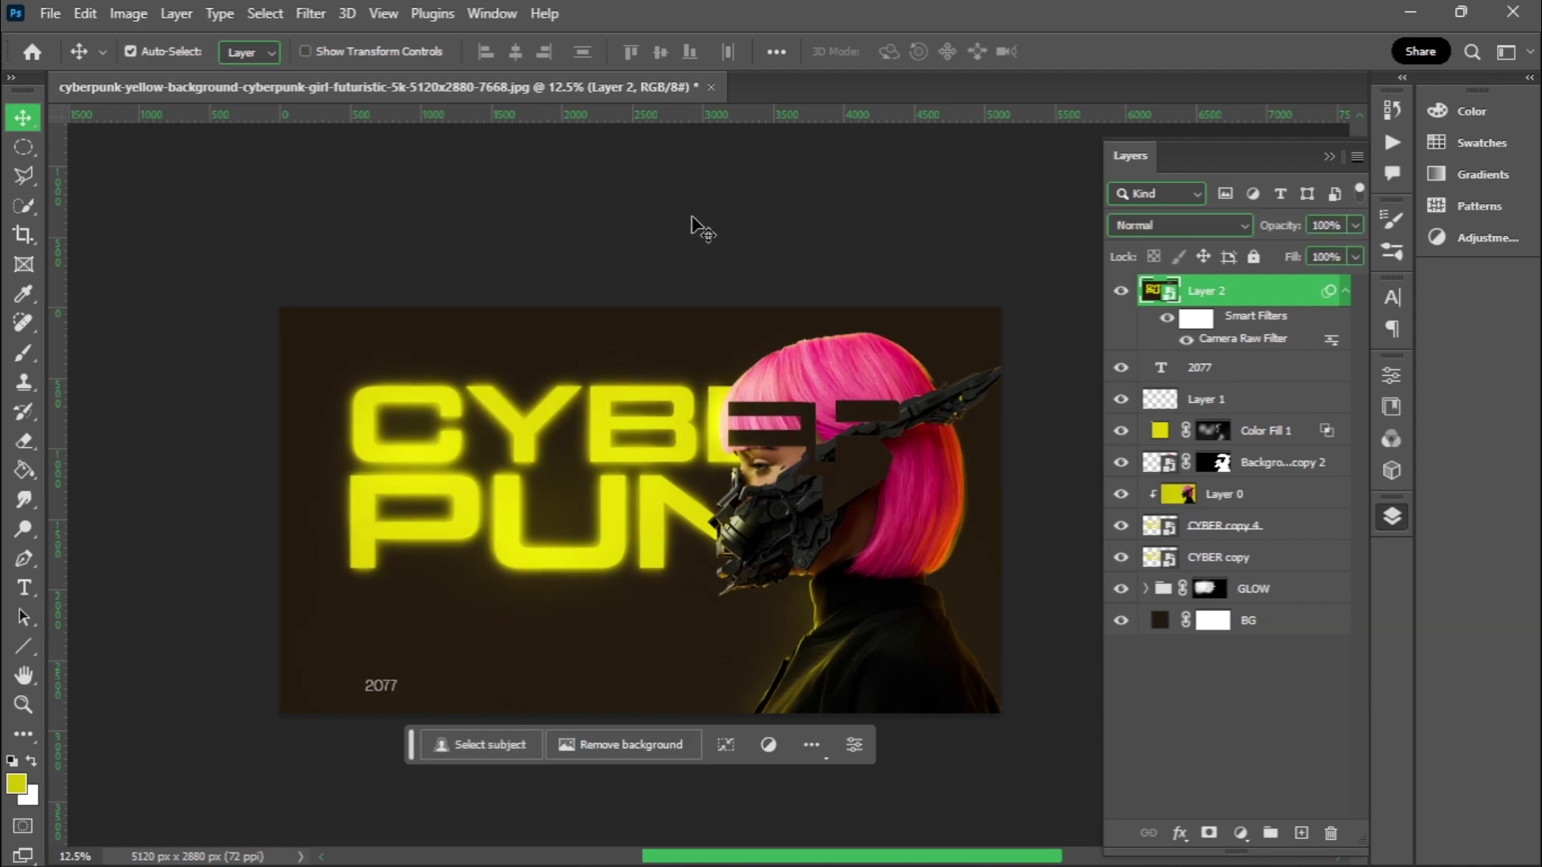